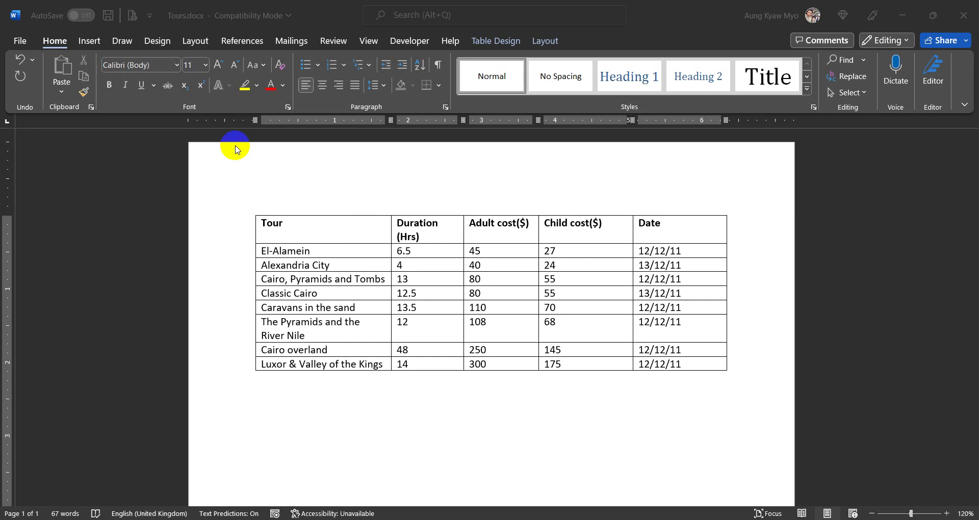
{"action": "left_click", "coordinate": [357, 392]}
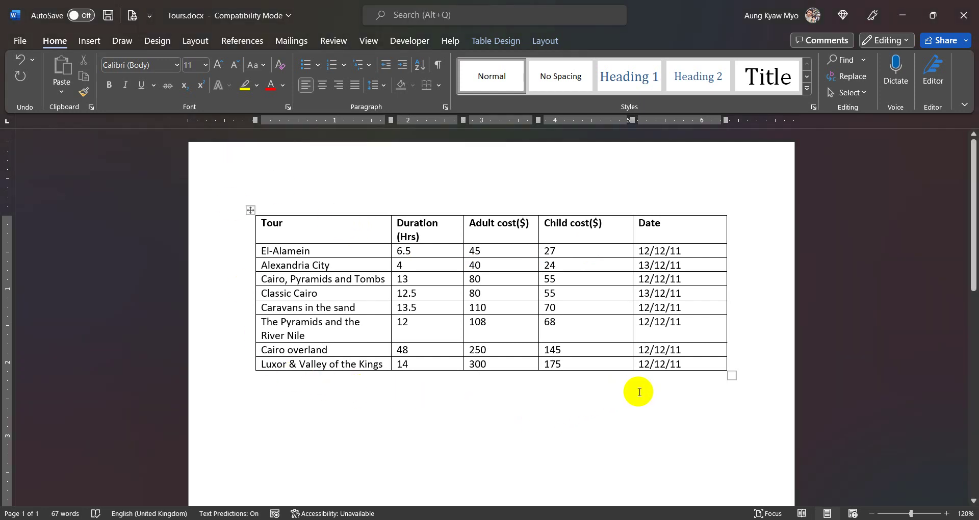
{"action": "left_click", "coordinate": [516, 390]}
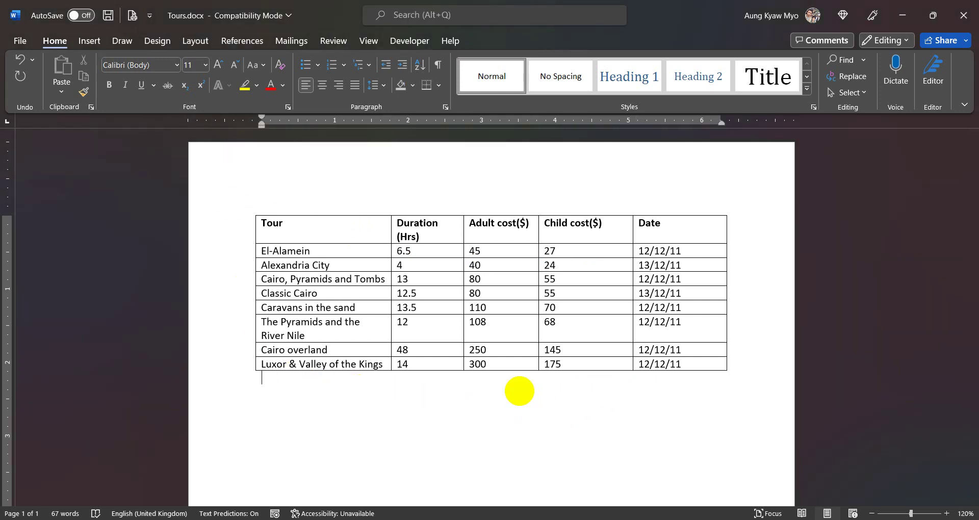
{"action": "left_click", "coordinate": [94, 47]}
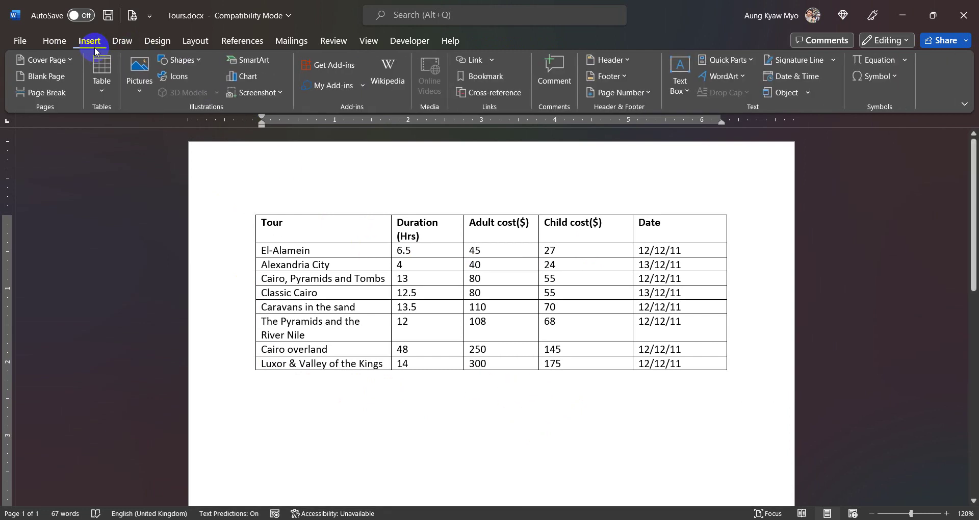
{"action": "left_click", "coordinate": [101, 93]}
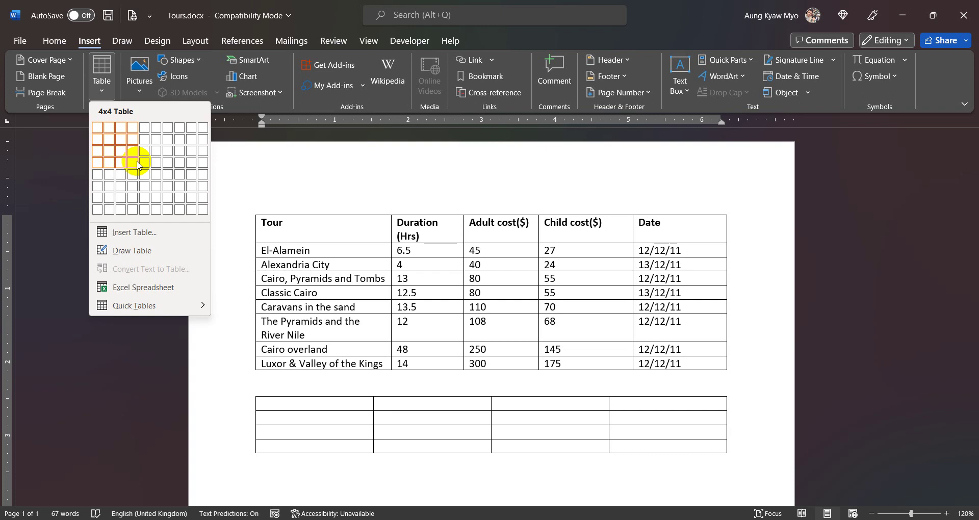
{"action": "left_click", "coordinate": [310, 170]}
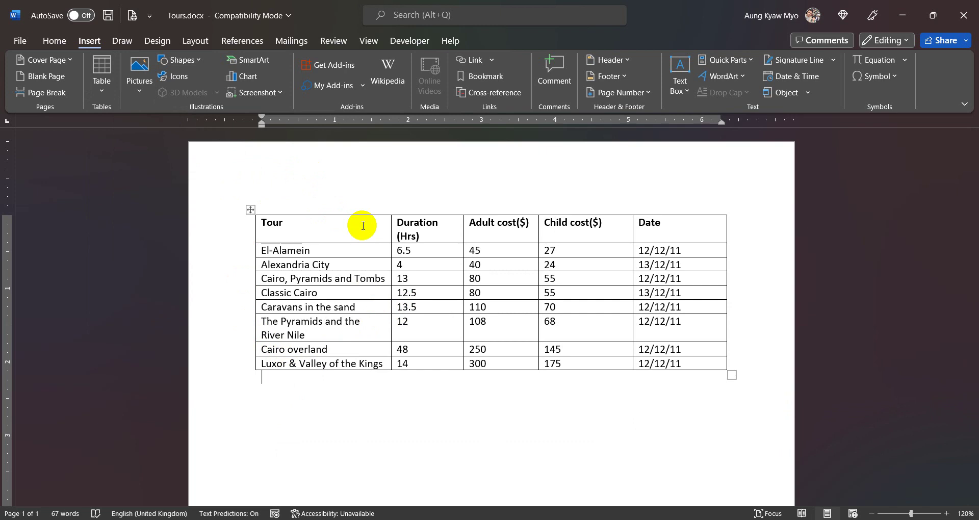
Append blank rows below the Luxor & Valley of the Kings row by advancing cell by cell past the table's last cell.
{"action": "left_click", "coordinate": [698, 363]}
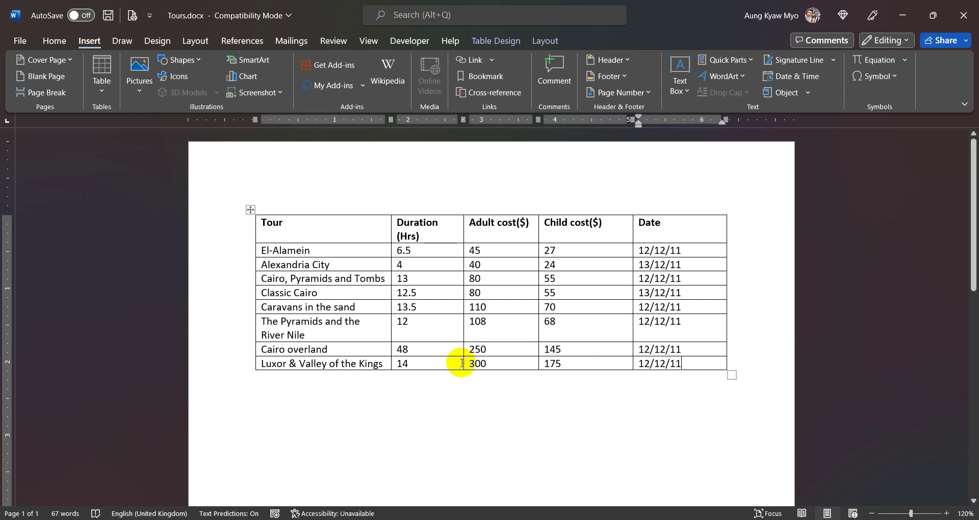
{"action": "left_click", "coordinate": [363, 362]}
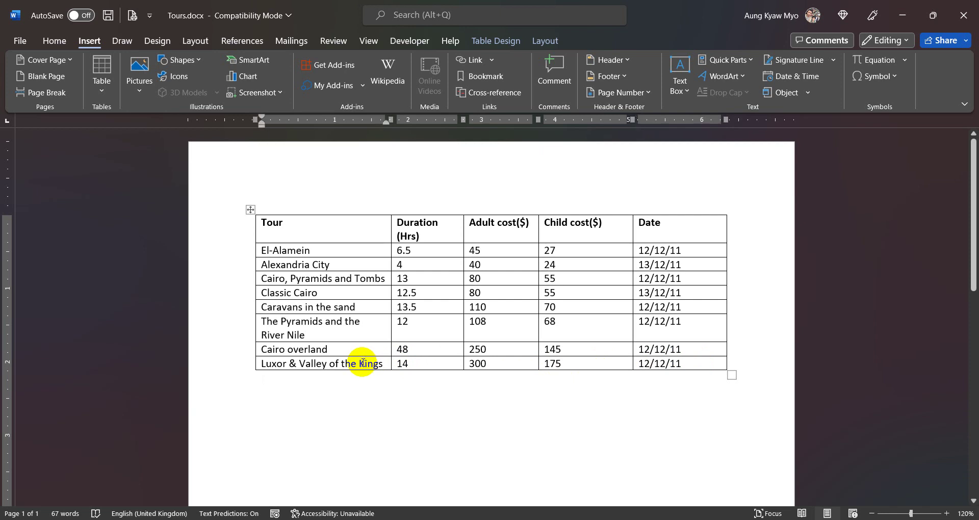
{"action": "key", "text": "Tab"}
{"action": "key", "text": "Tab"}
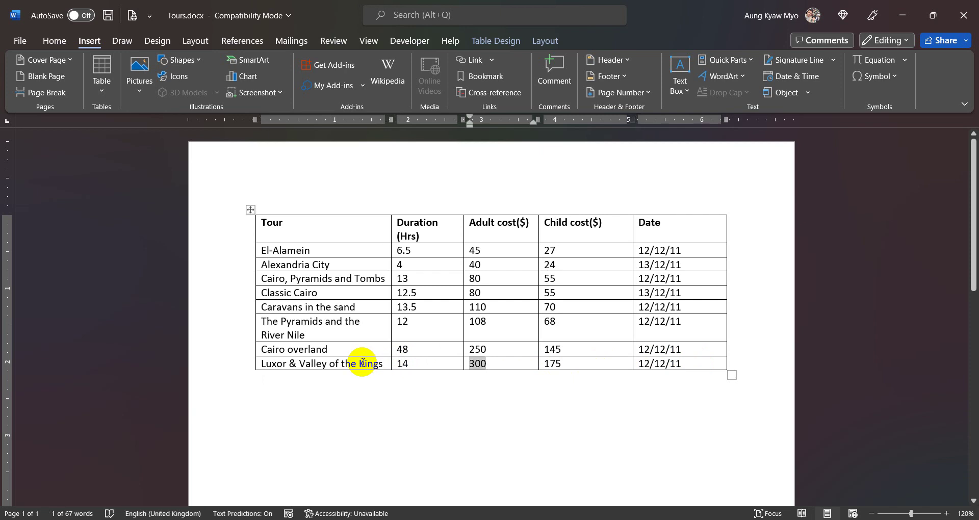
{"action": "key", "text": "Tab"}
{"action": "key", "text": "Tab"}
{"action": "key", "text": "Tab"}
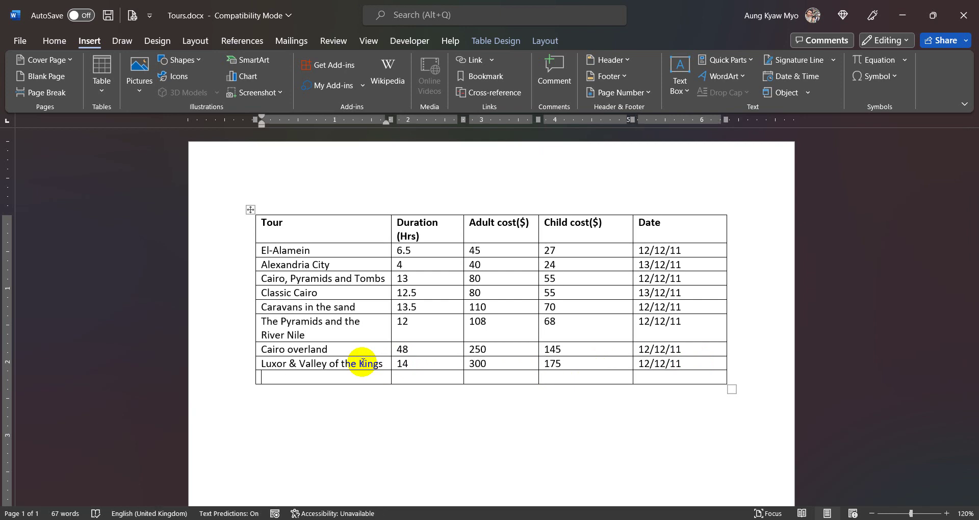
{"action": "key", "text": "Tab"}
{"action": "key", "text": "Tab"}
{"action": "key", "text": "Tab"}
{"action": "key", "text": "Tab"}
{"action": "key", "text": "Tab"}
Undo the blank rows added at the end of the tour table.
{"action": "left_click", "coordinate": [298, 378]}
{"action": "key", "text": "ctrl+z"}
{"action": "key", "text": "ctrl+z"}
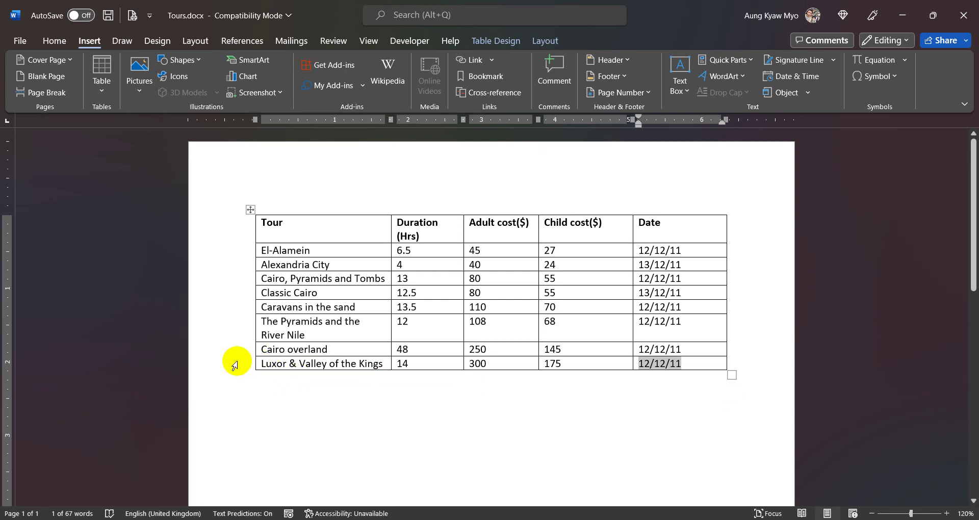
Insert two blank rows below the Luxor & Valley of the Kings row of the tour table.
{"action": "left_click", "coordinate": [234, 365]}
{"action": "right_click", "coordinate": [304, 367]}
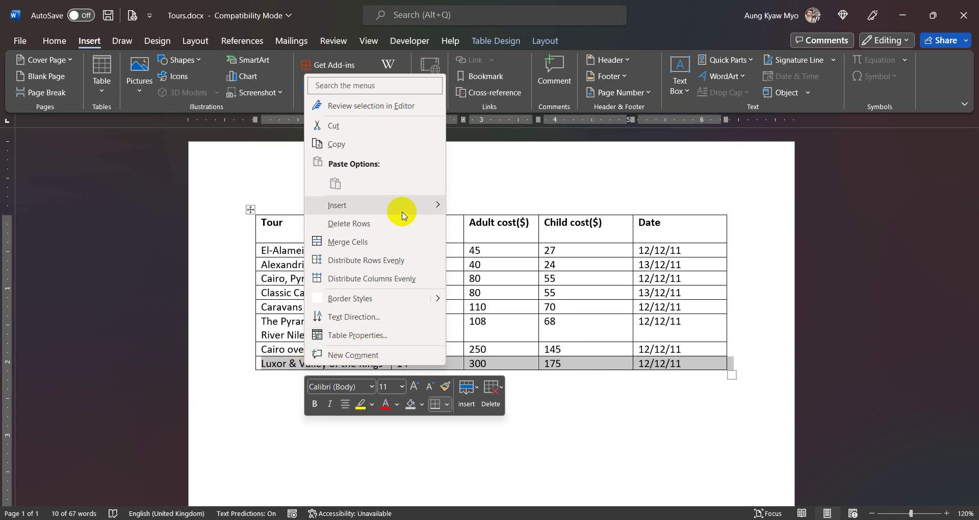
{"action": "mouse_move", "coordinate": [404, 204]}
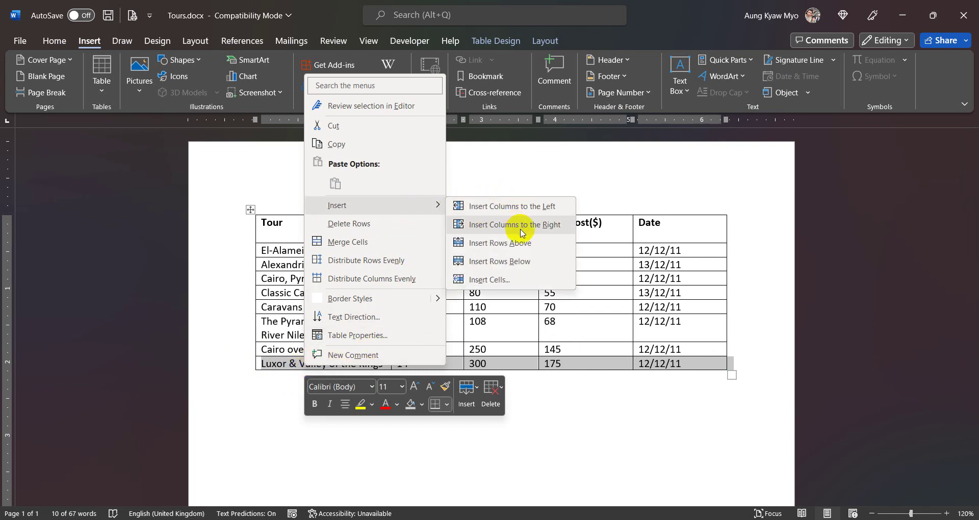
{"action": "left_click", "coordinate": [518, 265]}
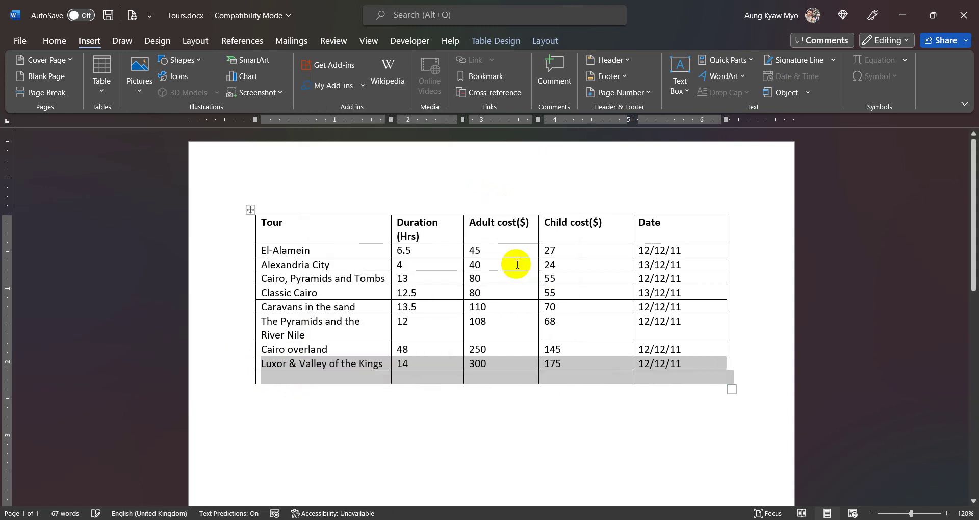
{"action": "left_click", "coordinate": [341, 377]}
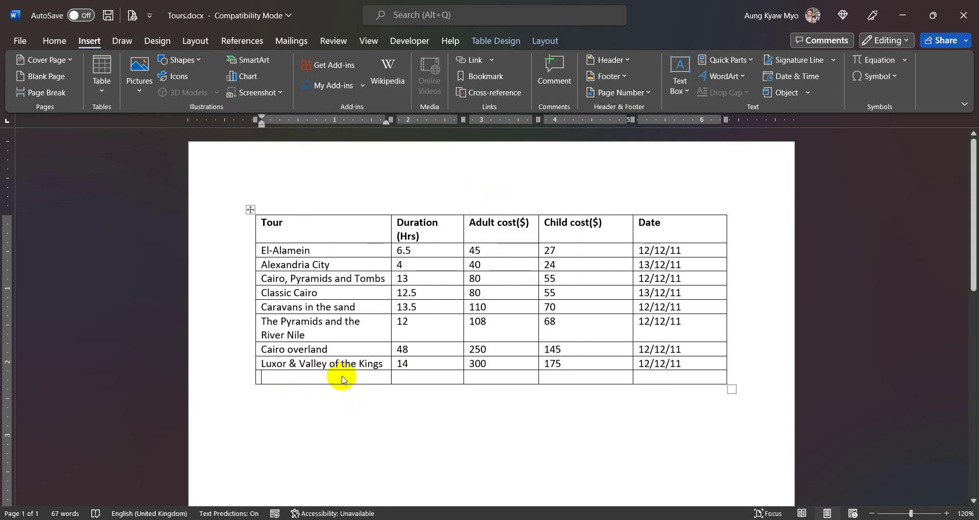
{"action": "right_click", "coordinate": [342, 377]}
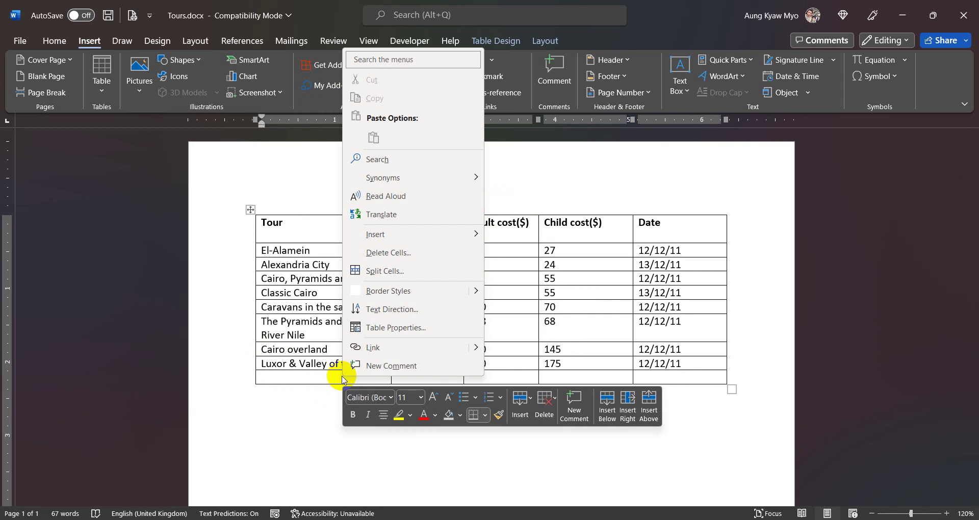
{"action": "mouse_move", "coordinate": [469, 234]}
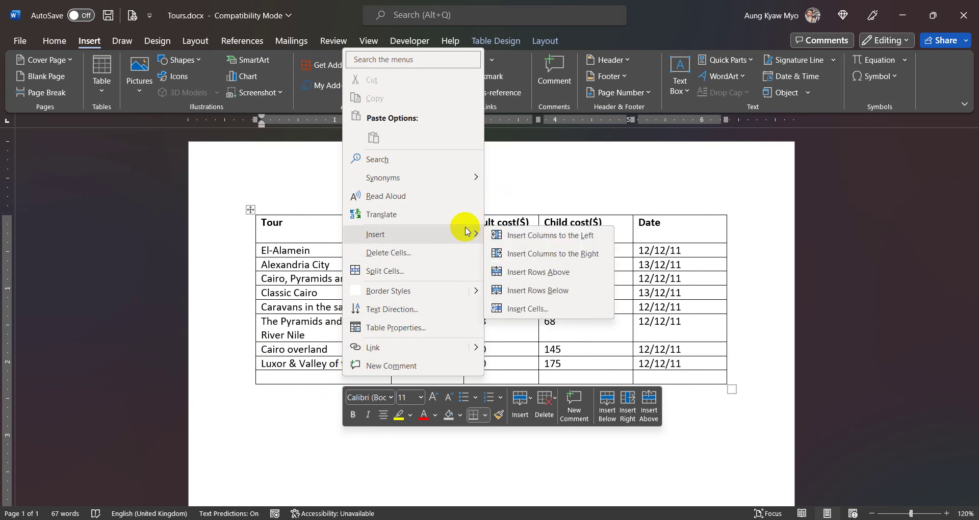
{"action": "left_click", "coordinate": [550, 293]}
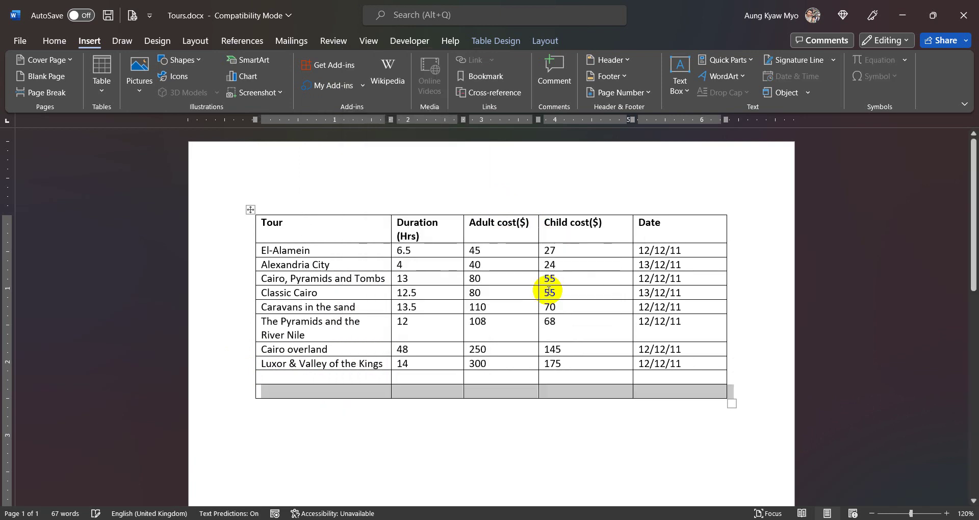
Fill the first blank row with the tour Landmarks of Alexandria, duration 5, adult cost 50, child cost 35 and date 13/12/11.
{"action": "left_click", "coordinate": [365, 380]}
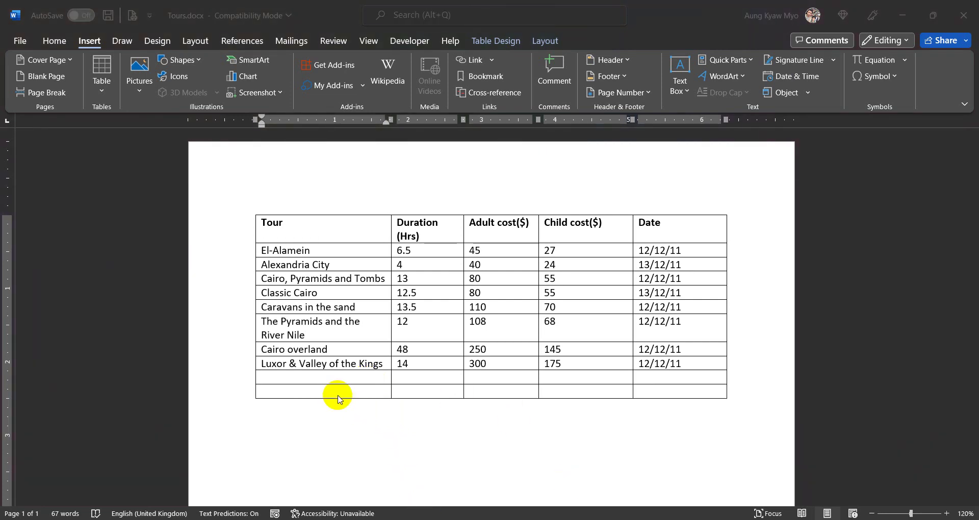
{"action": "left_click", "coordinate": [321, 380]}
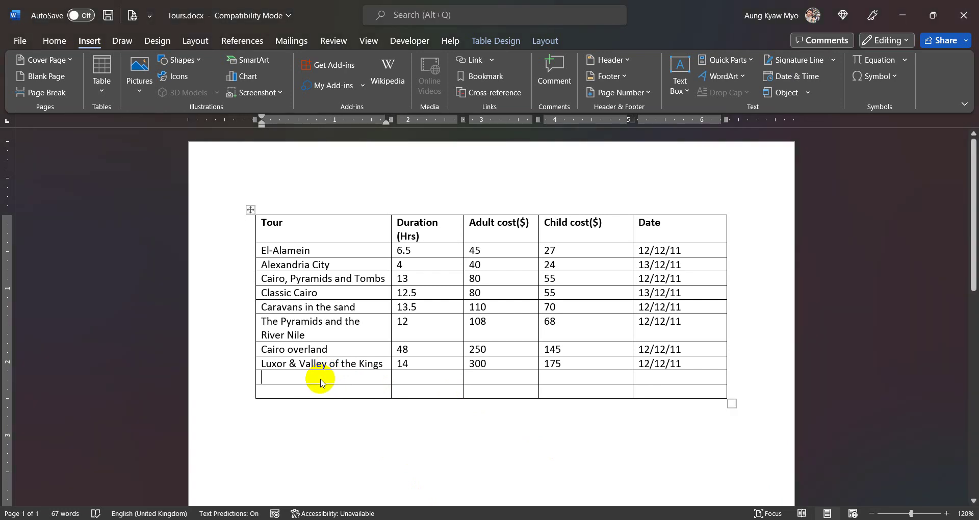
{"action": "type", "text": "Lan"}
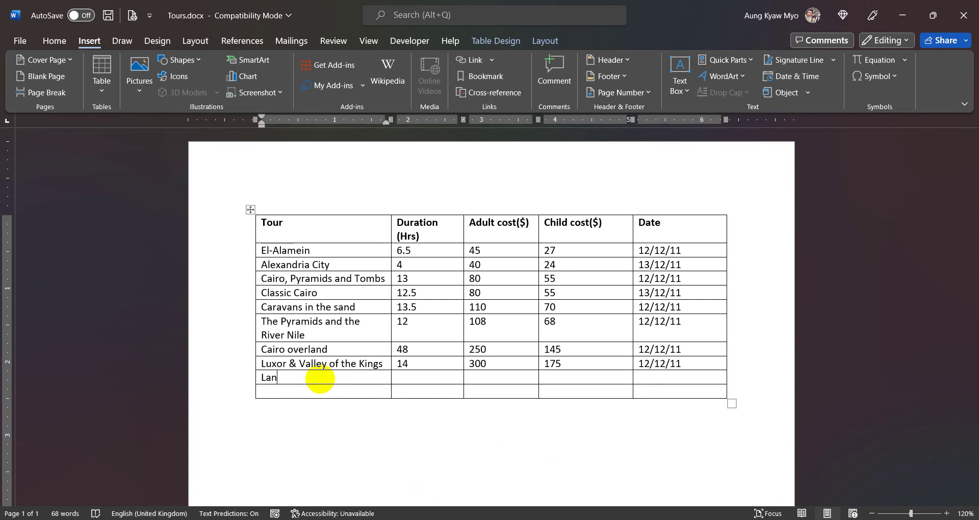
{"action": "type", "text": "dmarks of Alexandria"}
{"action": "key", "text": "Tab"}
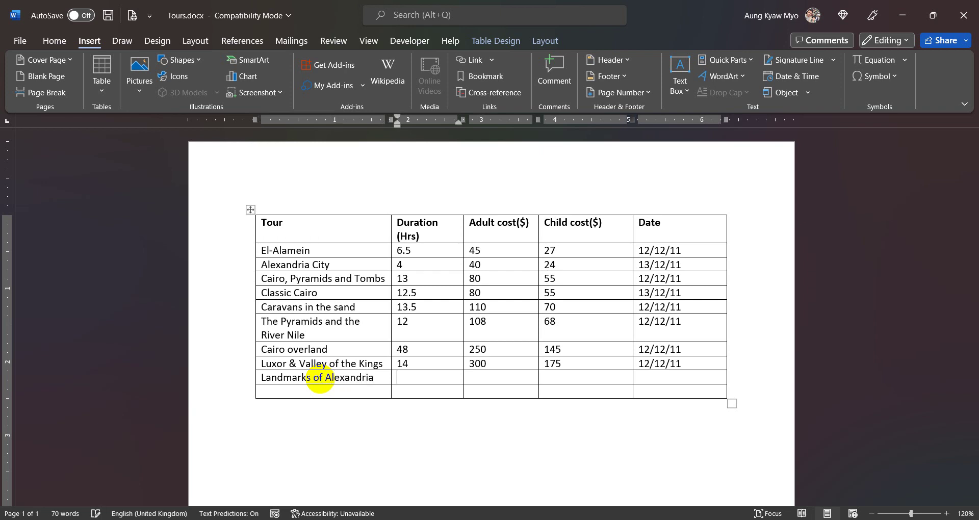
{"action": "type", "text": "5"}
{"action": "key", "text": "Tab"}
{"action": "type", "text": "50"}
{"action": "key", "text": "Tab"}
{"action": "type", "text": "35"}
{"action": "key", "text": "Tab"}
{"action": "type", "text": "13/"}
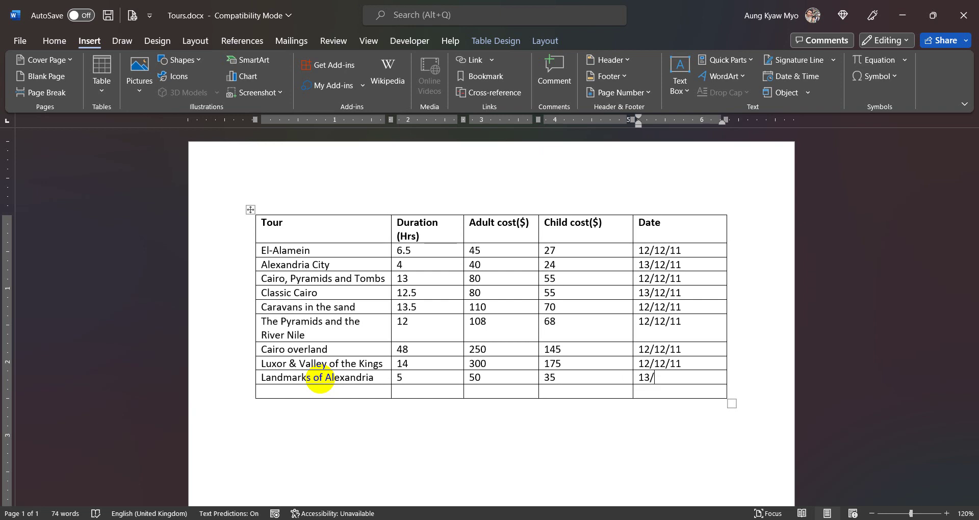
{"action": "type", "text": "12/11"}
Fill the last row with the tour Alexandria panorama, duration 7, adult cost 100, child cost 70 and date 13/12/11.
{"action": "key", "text": "Tab"}
{"action": "type", "text": "Alex"}
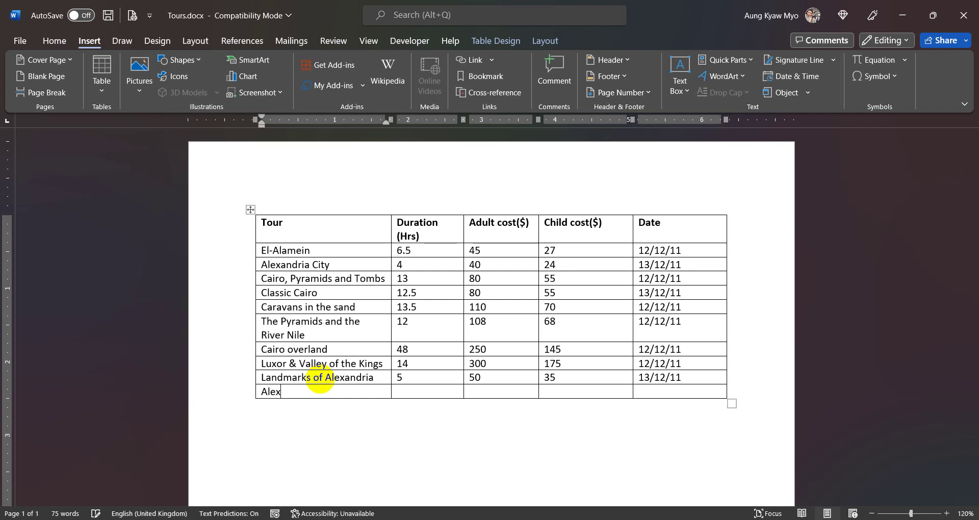
{"action": "type", "text": "andria panorama"}
{"action": "key", "text": "Tab"}
{"action": "type", "text": "7"}
{"action": "key", "text": "Tab"}
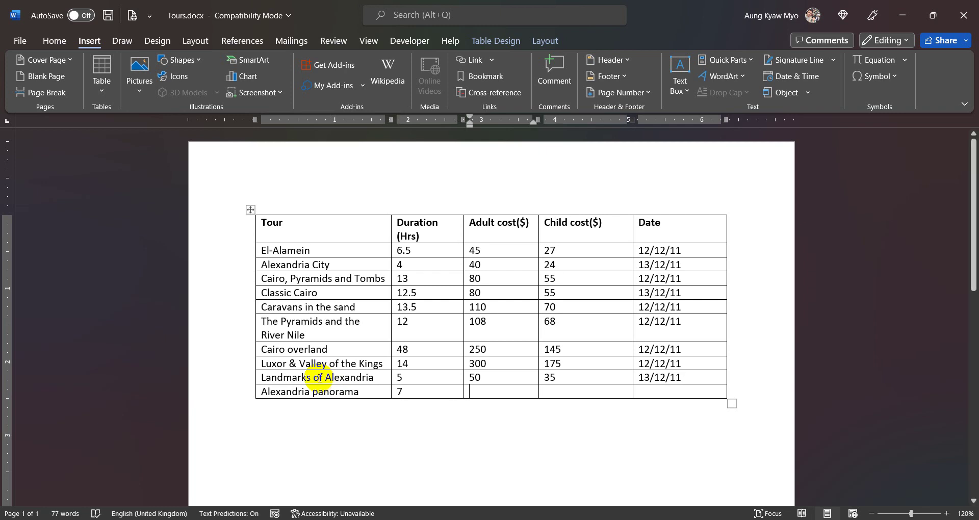
{"action": "type", "text": "100"}
{"action": "key", "text": "Tab"}
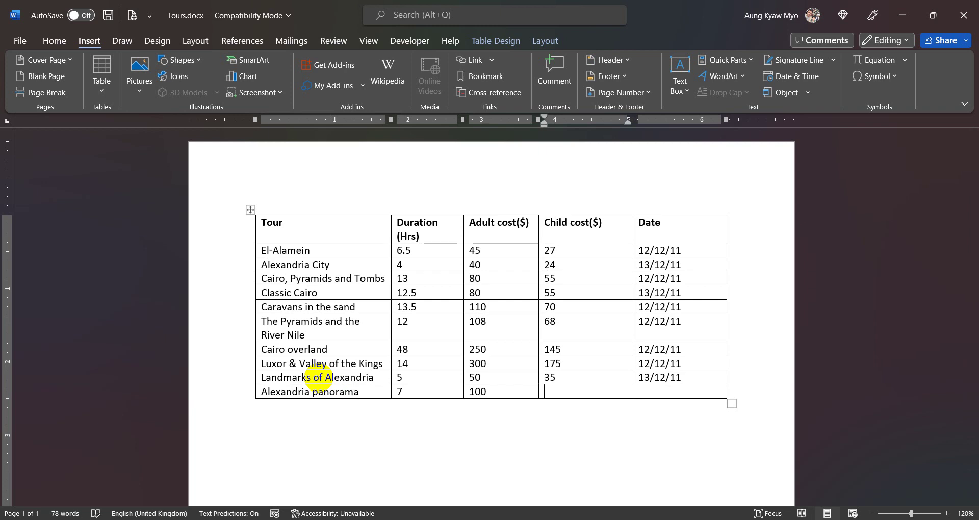
{"action": "type", "text": "70"}
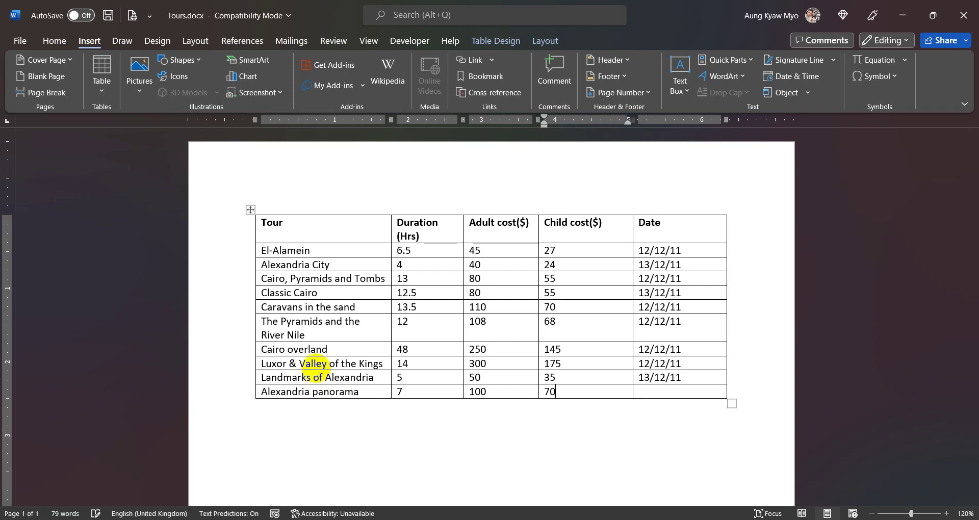
{"action": "key", "text": "Tab"}
{"action": "type", "text": "13/12/11"}
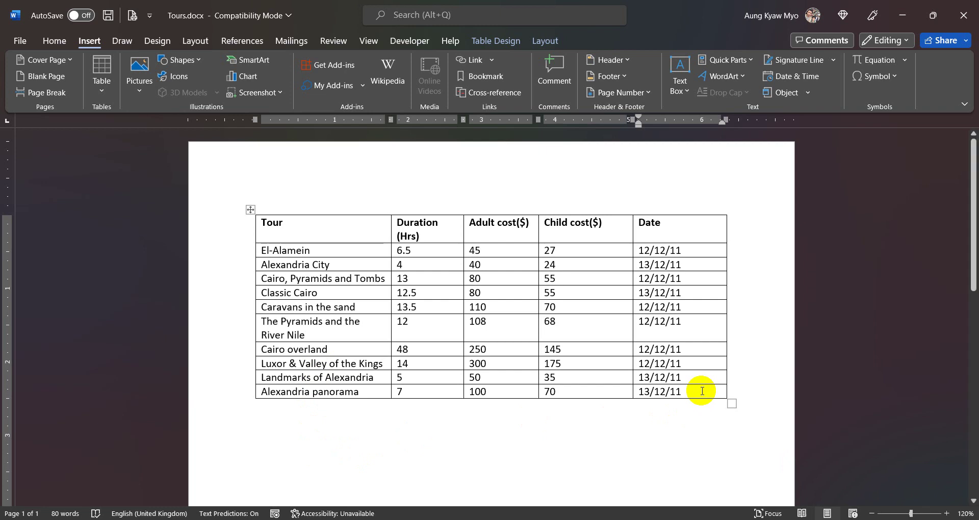
{"action": "left_click", "coordinate": [366, 292]}
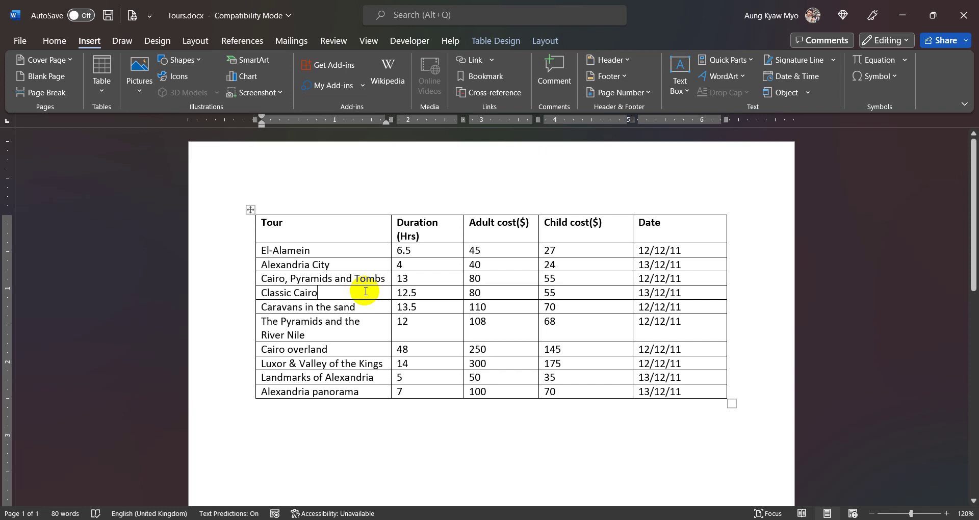
{"action": "left_click", "coordinate": [365, 291]}
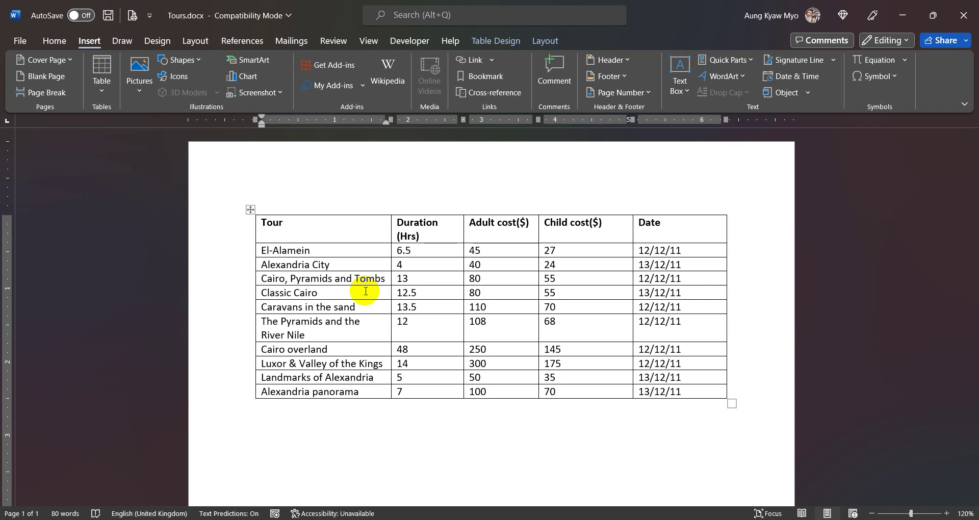
{"action": "left_click", "coordinate": [334, 293]}
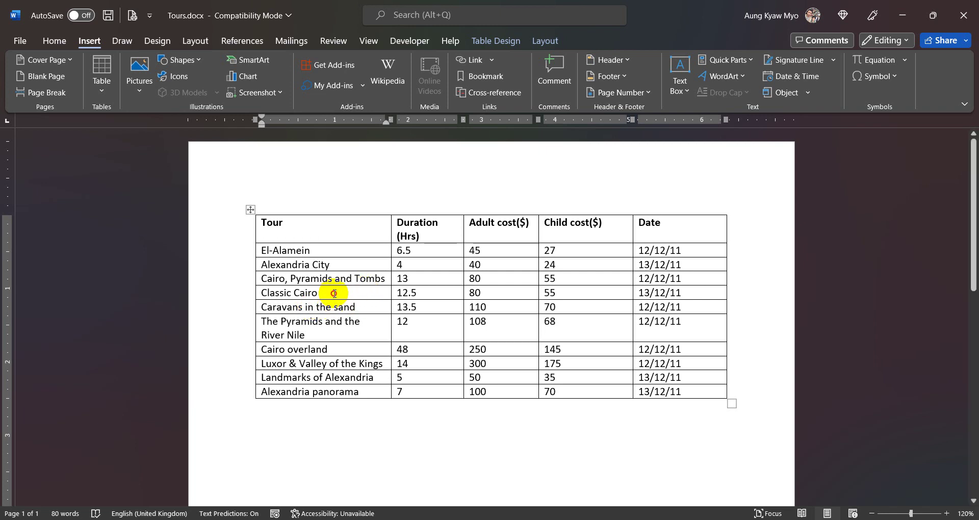
{"action": "left_click_drag", "start_coordinate": [334, 293], "coordinate": [336, 308]}
{"action": "left_click", "coordinate": [326, 294]}
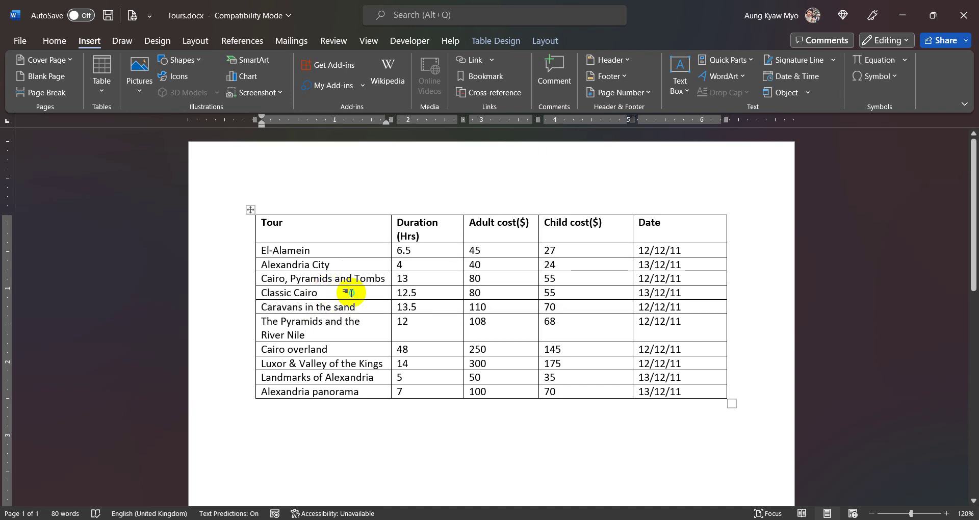
{"action": "right_click", "coordinate": [351, 292]}
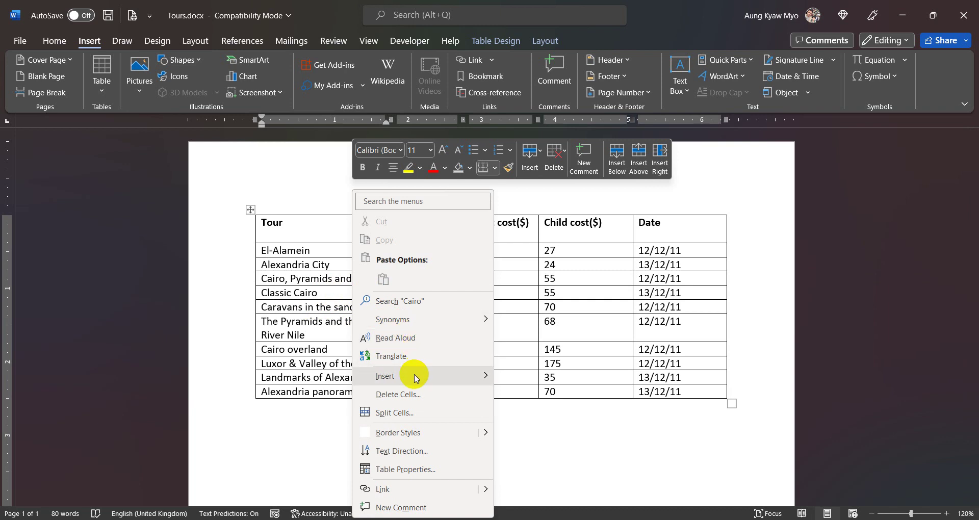
{"action": "mouse_move", "coordinate": [416, 379]}
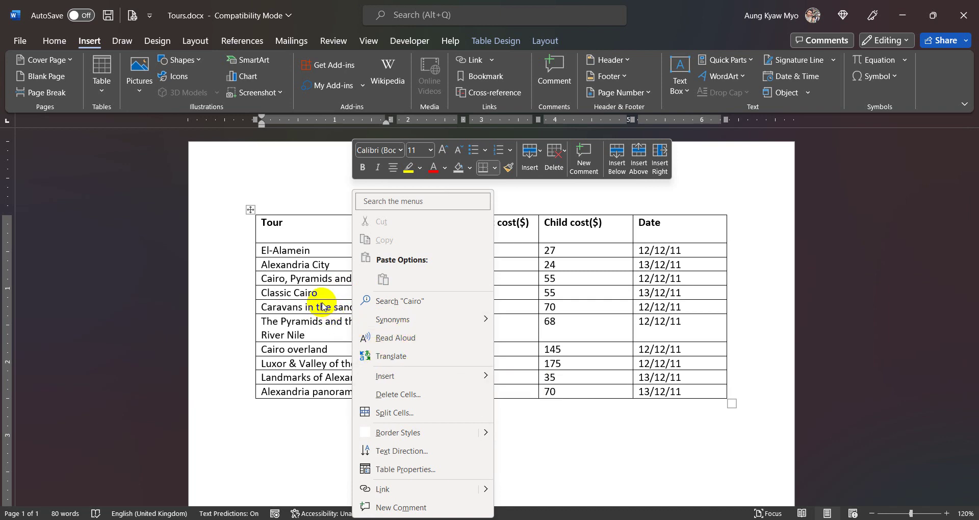
{"action": "left_click", "coordinate": [327, 307]}
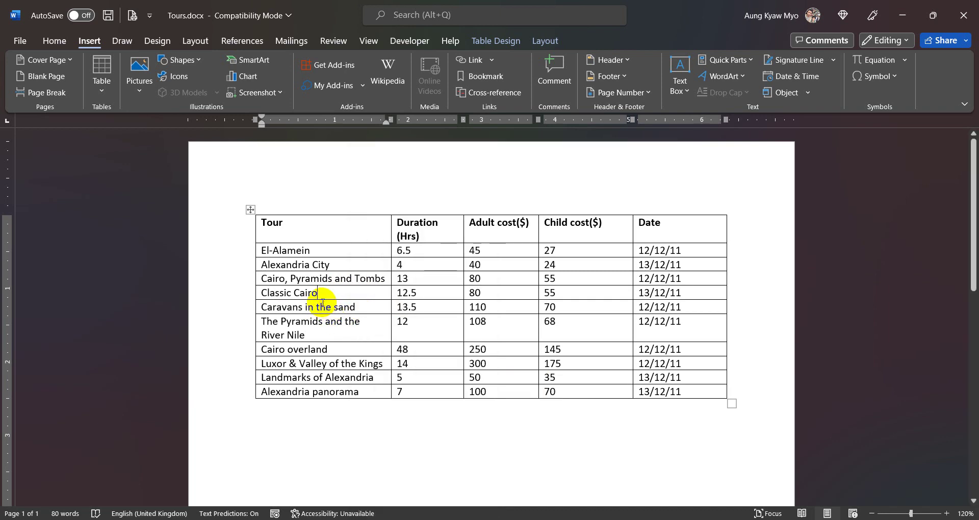
Insert a blank row above the Caravans in the sand row of the tour table.
{"action": "right_click", "coordinate": [365, 310]}
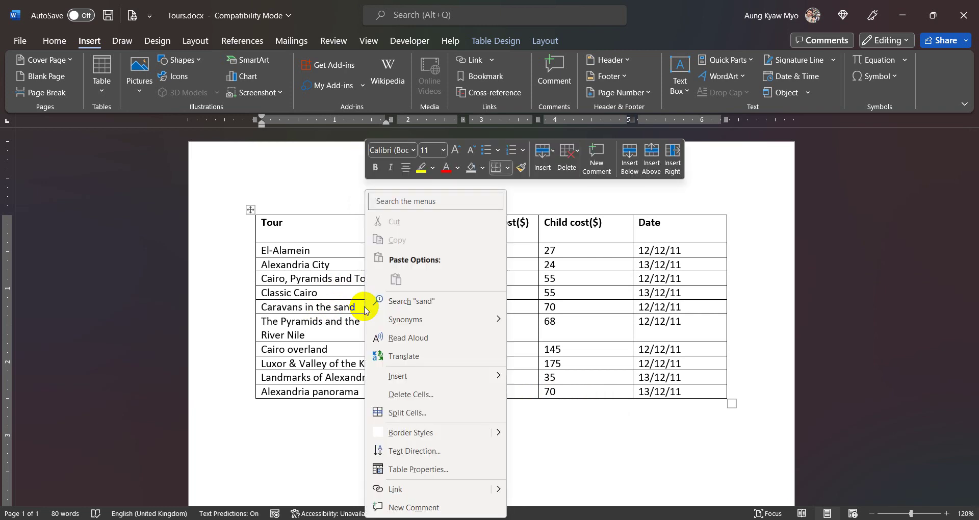
{"action": "mouse_move", "coordinate": [446, 383]}
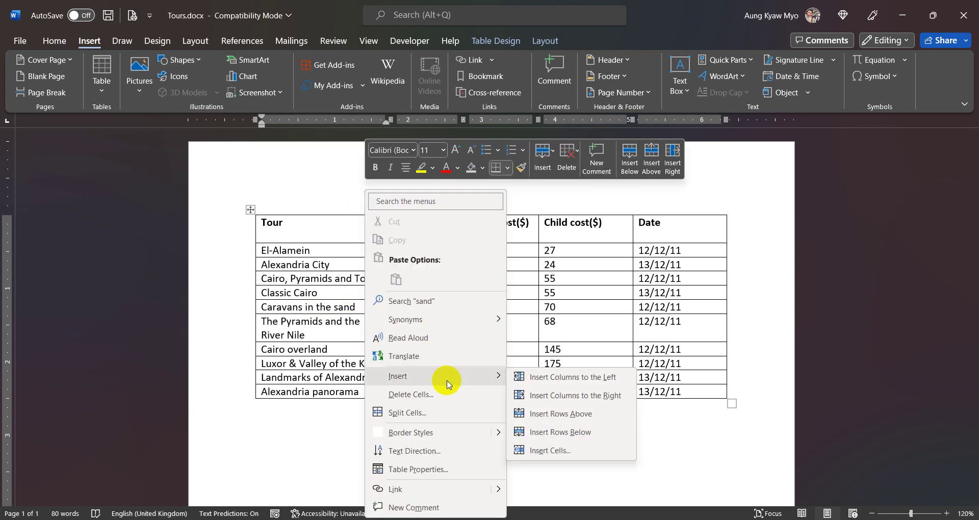
{"action": "left_click", "coordinate": [580, 414]}
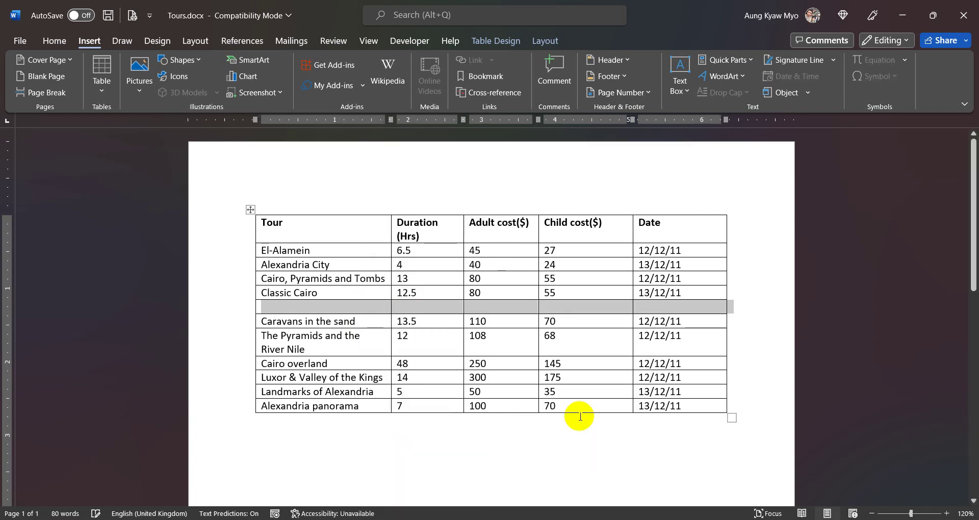
Fill the blank row with the tour Medieval Cairo, duration 13, adult cost 95, child cost 60 and date 12/12/11.
{"action": "left_click", "coordinate": [326, 310]}
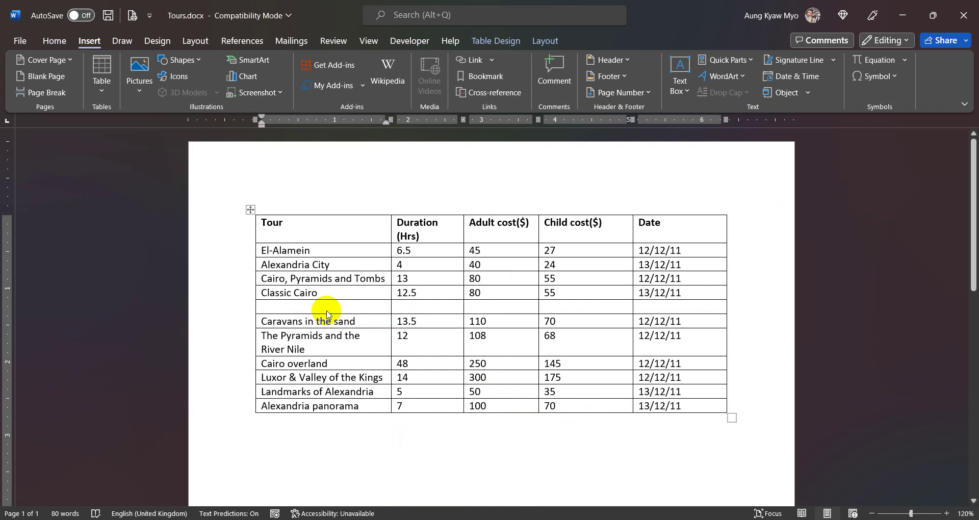
{"action": "type", "text": "M"}
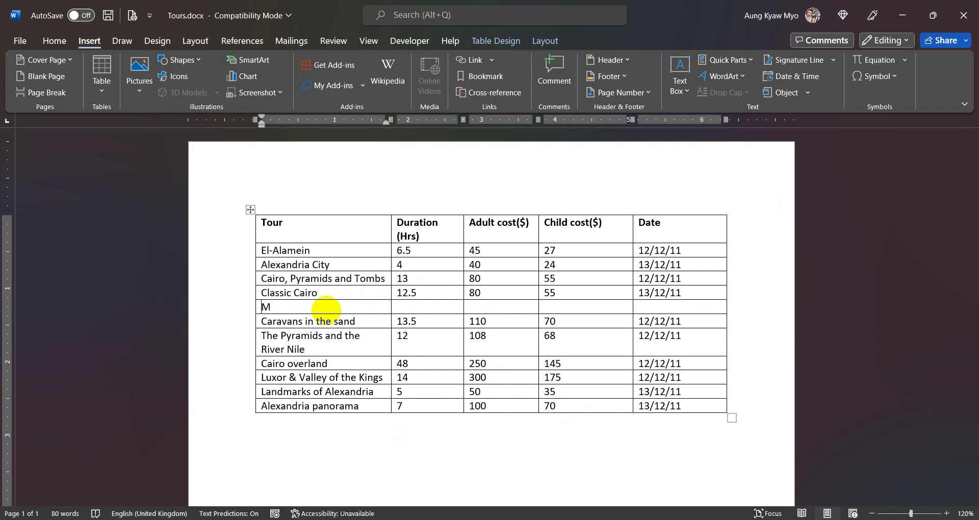
{"action": "type", "text": "edieval Cari"}
{"action": "key", "text": "BackSpace"}
{"action": "key", "text": "BackSpace"}
{"action": "type", "text": "iro"}
{"action": "key", "text": "Tab"}
{"action": "type", "text": "13"}
{"action": "key", "text": "Tab"}
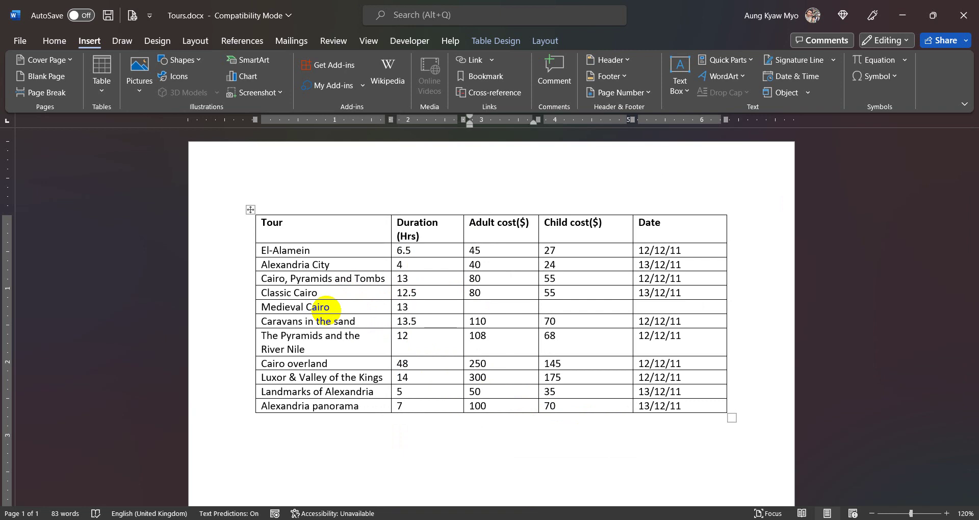
{"action": "type", "text": "95"}
{"action": "key", "text": "Tab"}
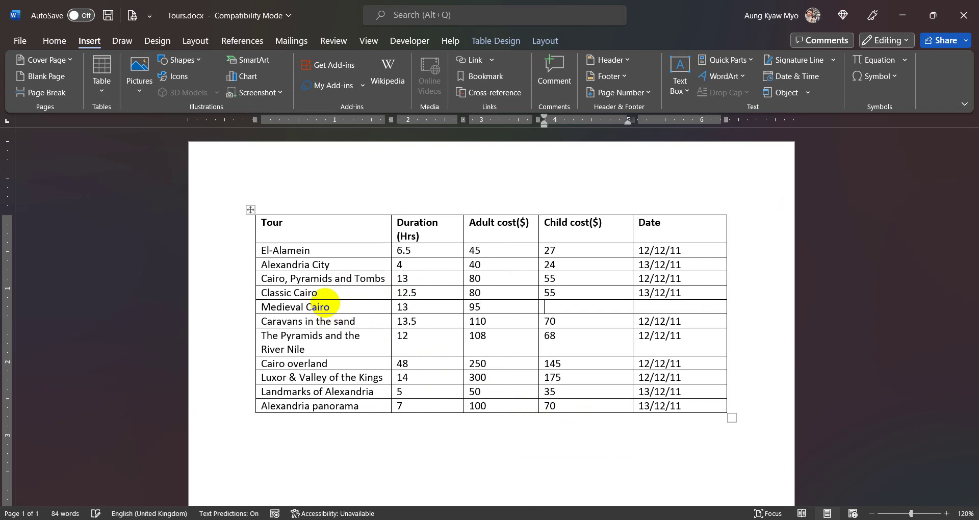
{"action": "type", "text": "60"}
{"action": "key", "text": "Tab"}
{"action": "type", "text": "12/12/11"}
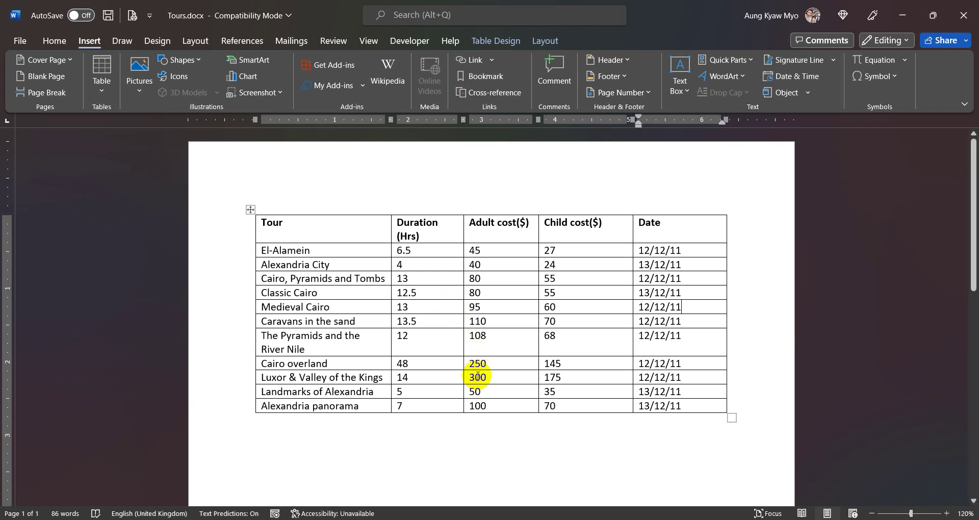
{"action": "left_click", "coordinate": [368, 464]}
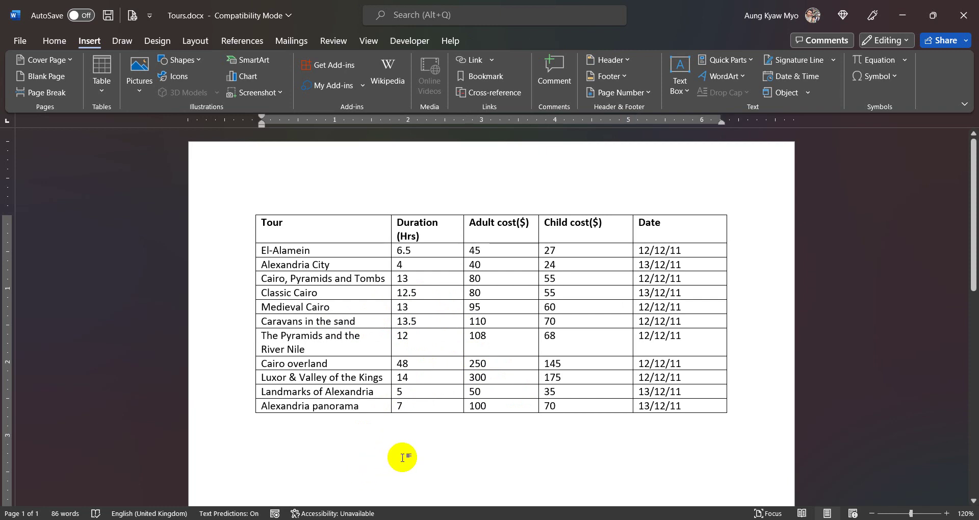
{"action": "key", "text": "BackSpace"}
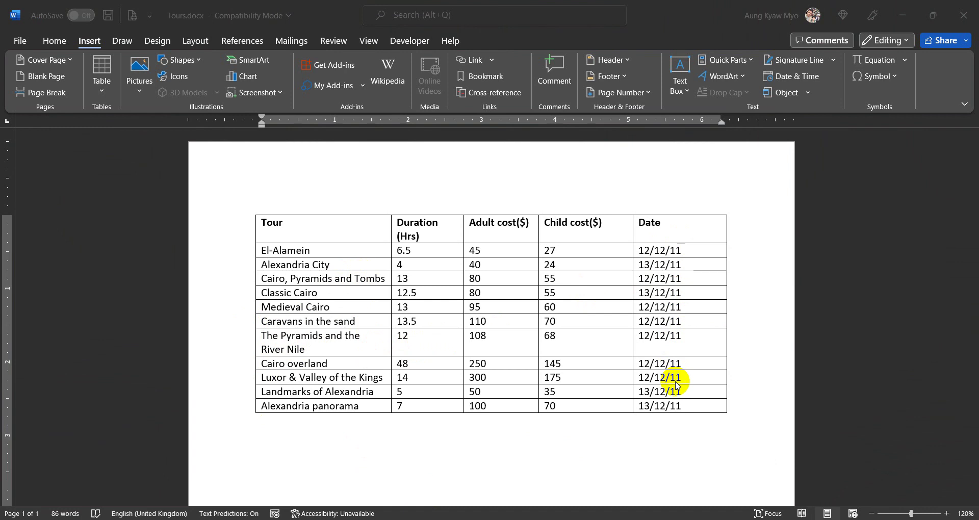
Delete the Date column from the tour table.
{"action": "left_click", "coordinate": [681, 212]}
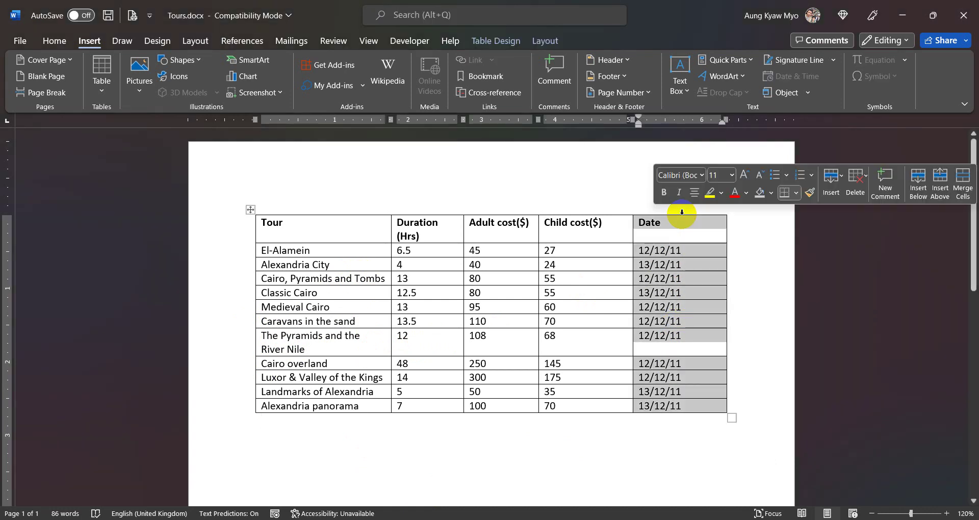
{"action": "left_click", "coordinate": [683, 228]}
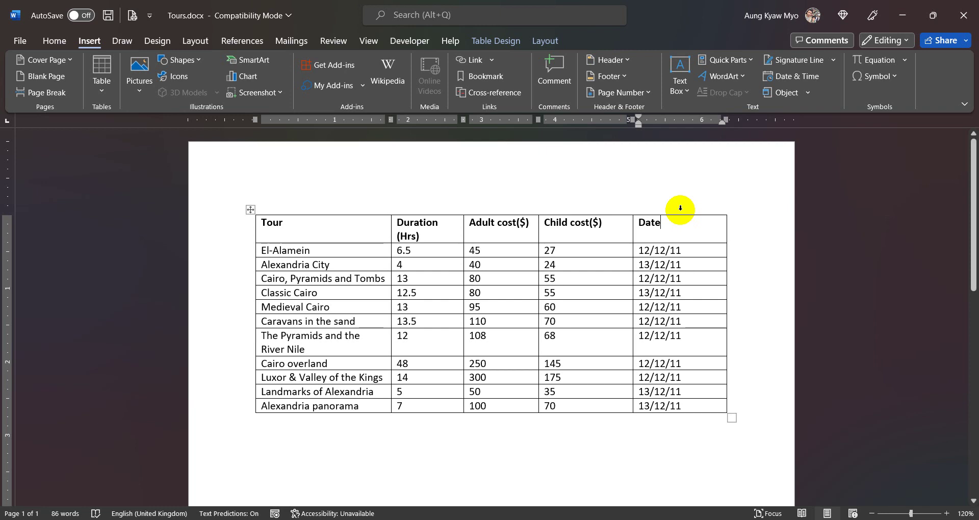
{"action": "left_click", "coordinate": [680, 208]}
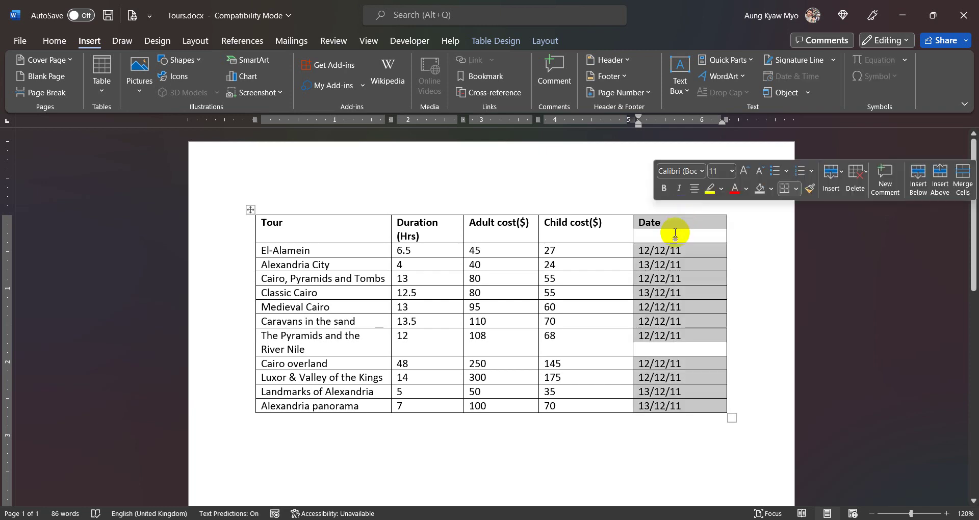
{"action": "right_click", "coordinate": [673, 250]}
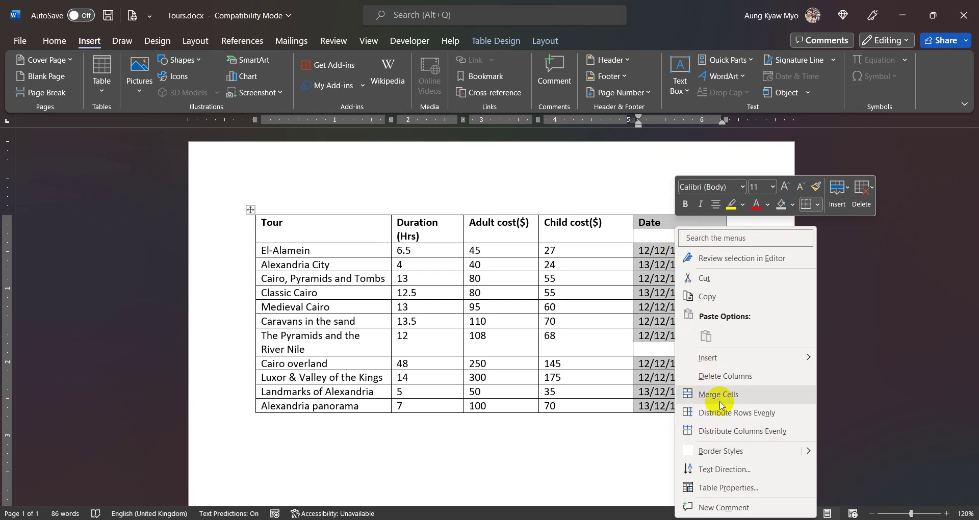
{"action": "left_click", "coordinate": [736, 377]}
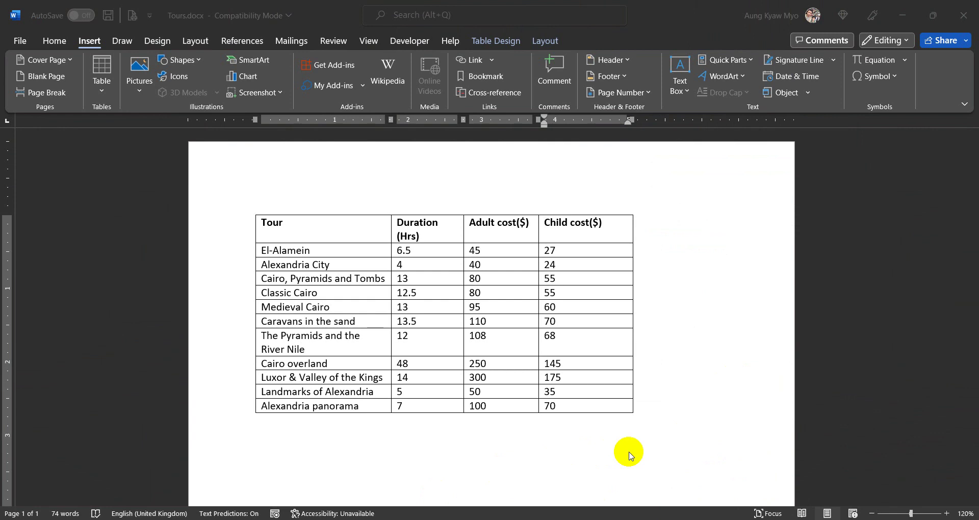
Insert a blank column to the right of the Child cost($) column.
{"action": "double_click", "coordinate": [593, 223]}
{"action": "left_click", "coordinate": [581, 204]}
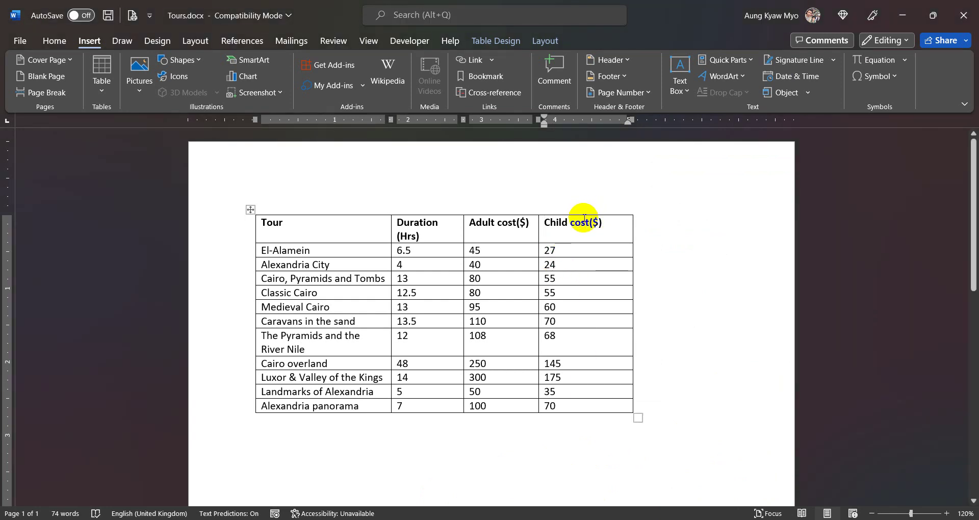
{"action": "left_click", "coordinate": [583, 206]}
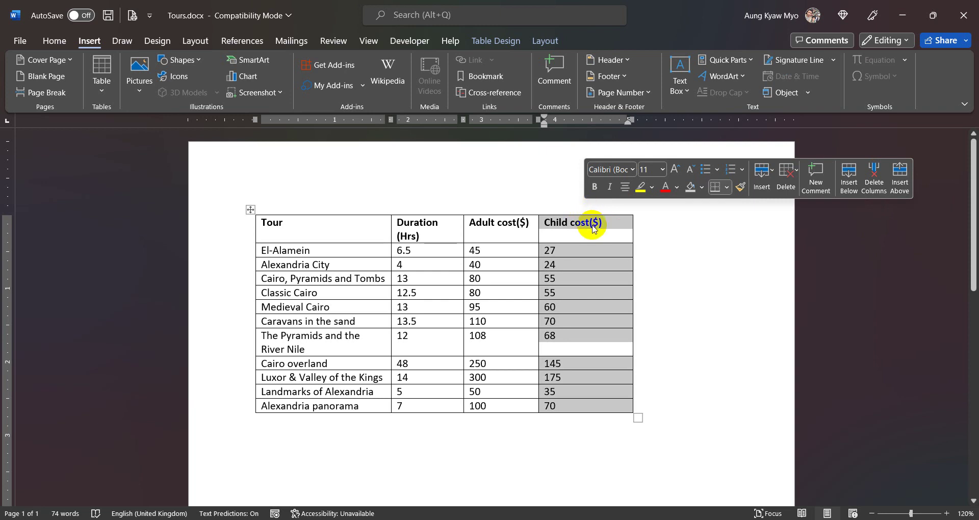
{"action": "right_click", "coordinate": [593, 227]}
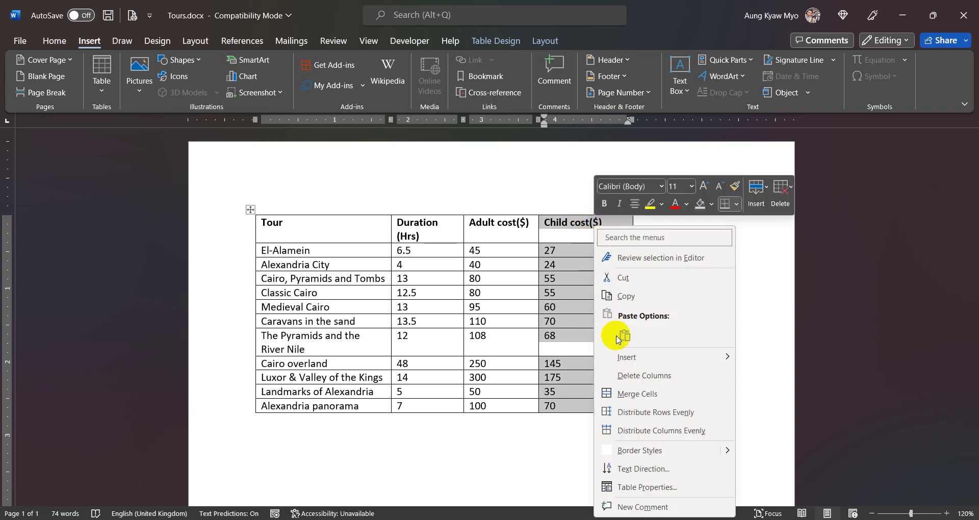
{"action": "mouse_move", "coordinate": [629, 357]}
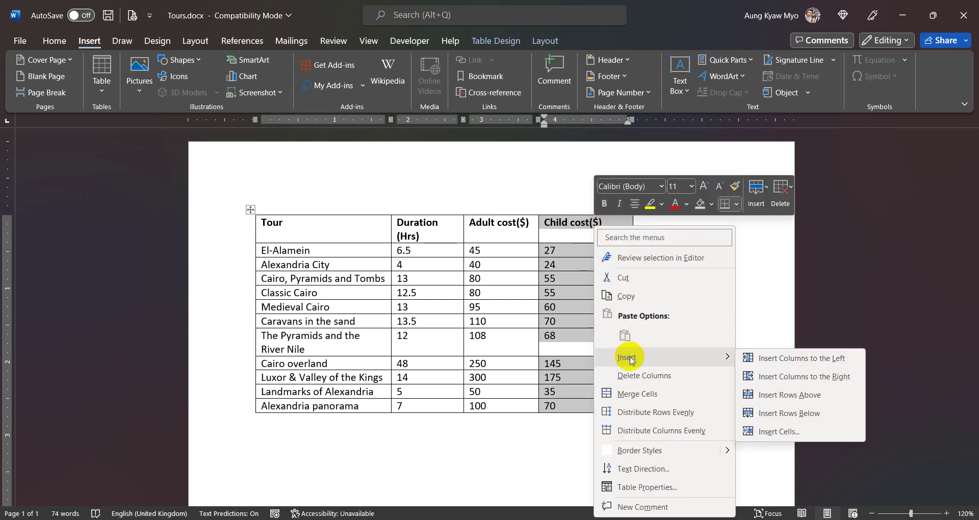
{"action": "left_click", "coordinate": [806, 363]}
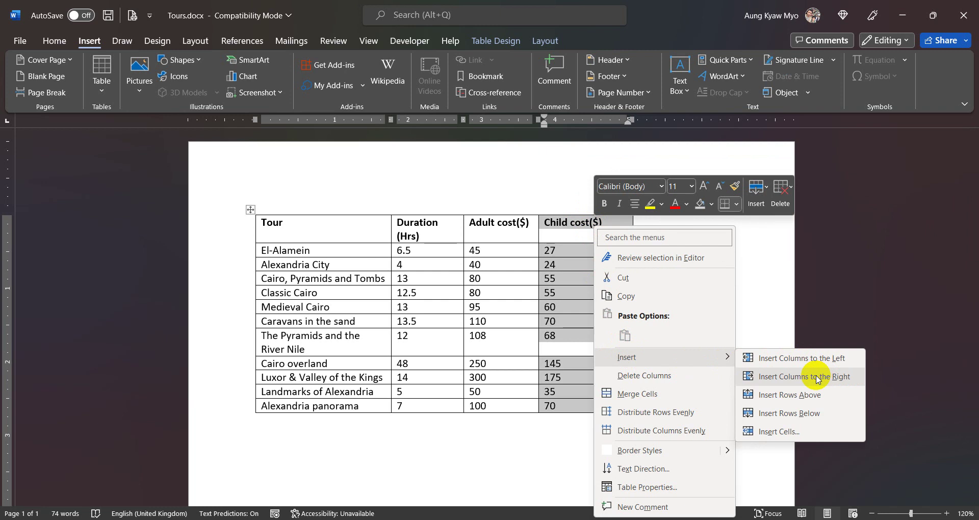
{"action": "left_click", "coordinate": [816, 376]}
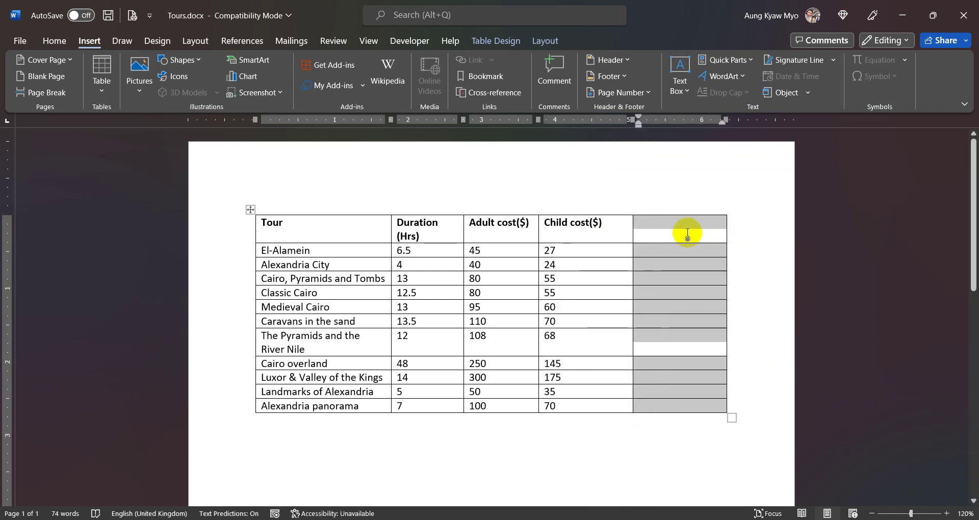
Enter the heading "Meal provided?" in the first cell of the blank column.
{"action": "left_click", "coordinate": [682, 231]}
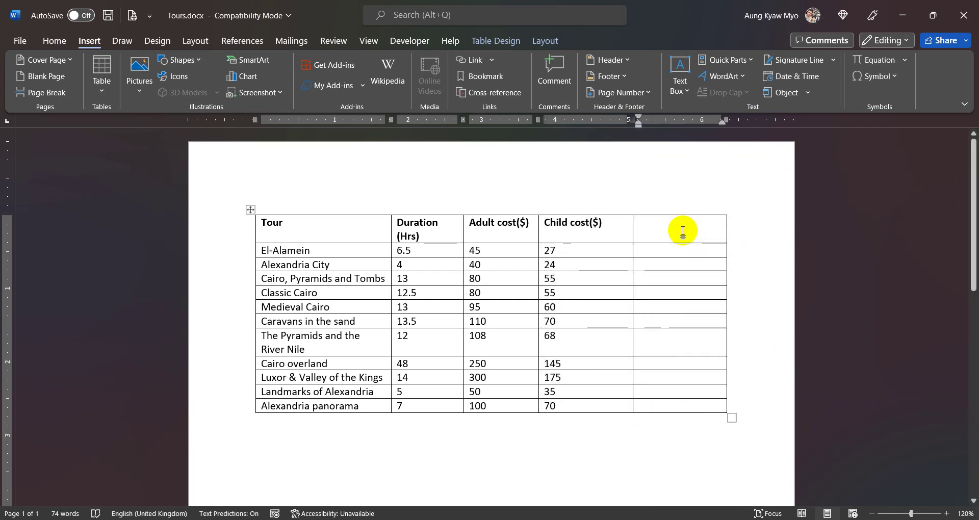
{"action": "type", "text": "Meal provided"}
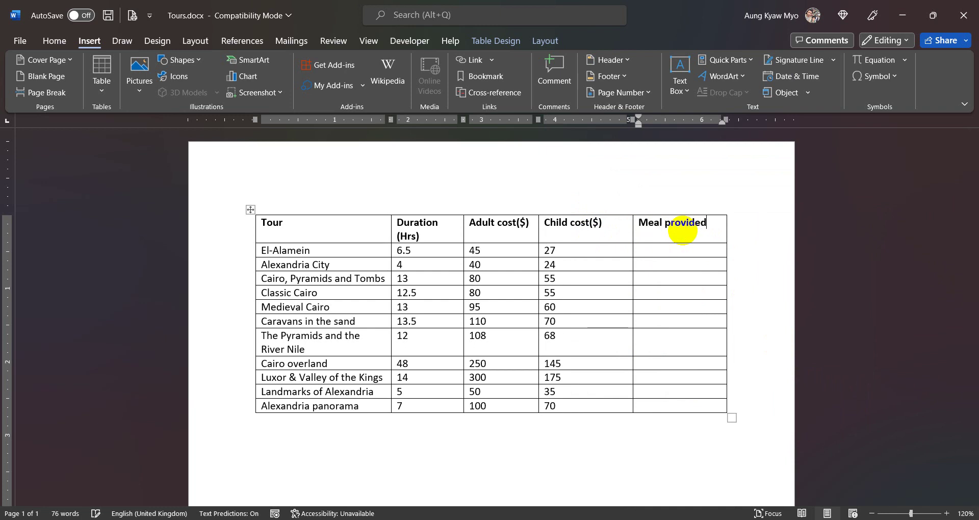
{"action": "type", "text": "?"}
Fill the Meal provided? column with N for the first two and last two tours and Y for the seven tours in between.
{"action": "left_click", "coordinate": [684, 248]}
{"action": "type", "text": "N"}
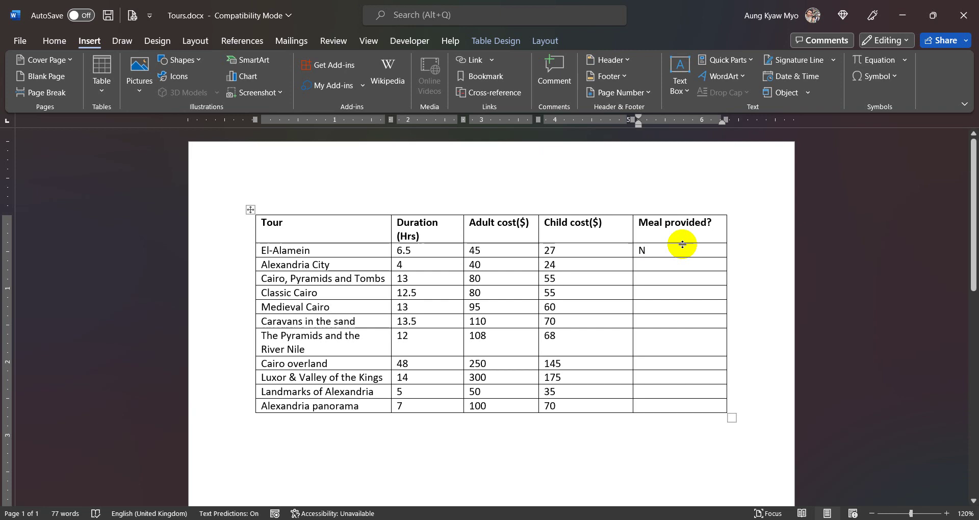
{"action": "key", "text": "Down"}
{"action": "type", "text": "N"}
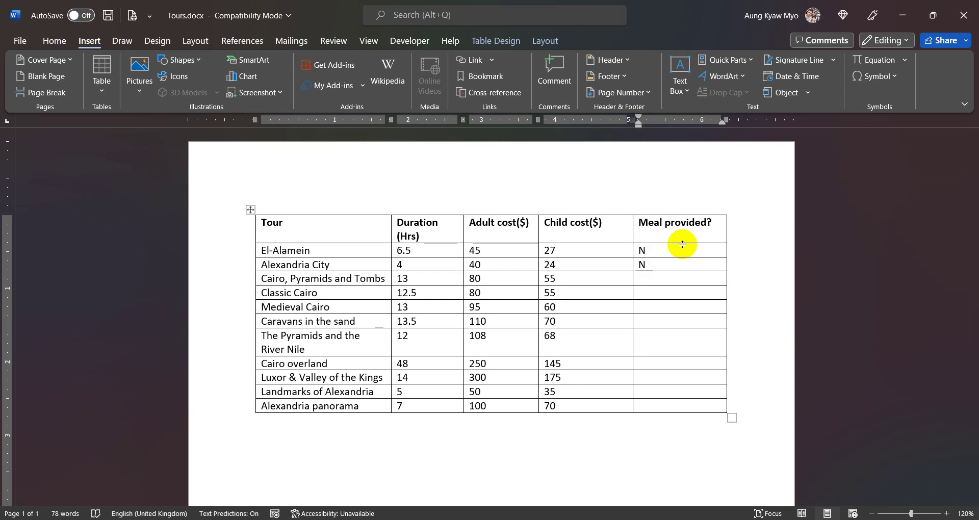
{"action": "key", "text": "Down"}
{"action": "type", "text": "Y"}
{"action": "key", "text": "Down"}
{"action": "type", "text": "YY"}
{"action": "key", "text": "Down"}
{"action": "type", "text": "YY"}
{"action": "key", "text": "Down"}
{"action": "type", "text": "Y"}
{"action": "key", "text": "Down"}
{"action": "type", "text": "Y"}
{"action": "type", "text": "N"}
{"action": "type", "text": "N"}
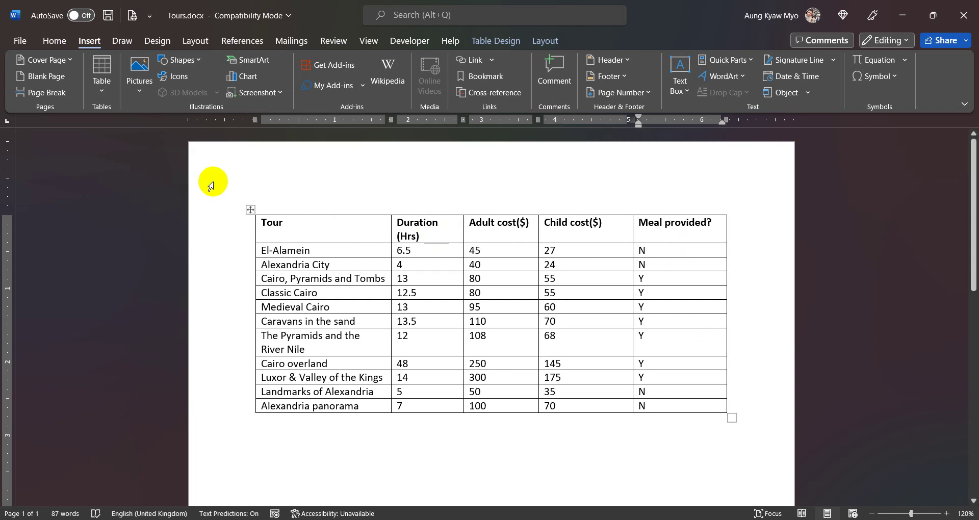
AutoFit the whole tour table to its contents.
{"action": "left_click", "coordinate": [251, 209]}
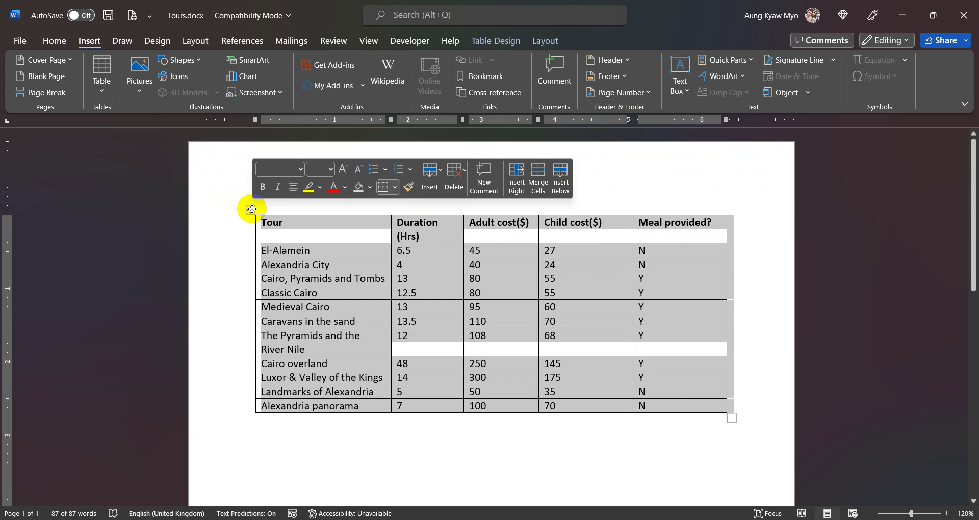
{"action": "left_click", "coordinate": [308, 429]}
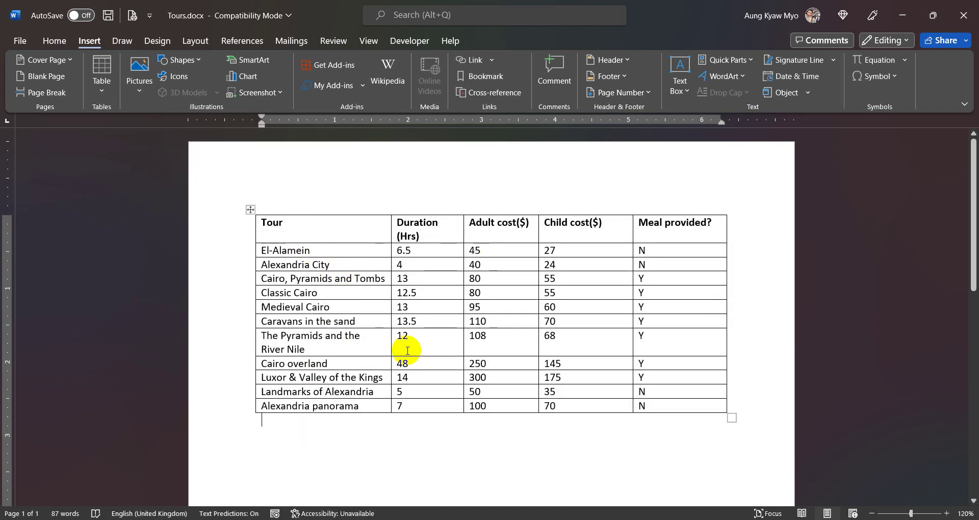
{"action": "left_click", "coordinate": [251, 210]}
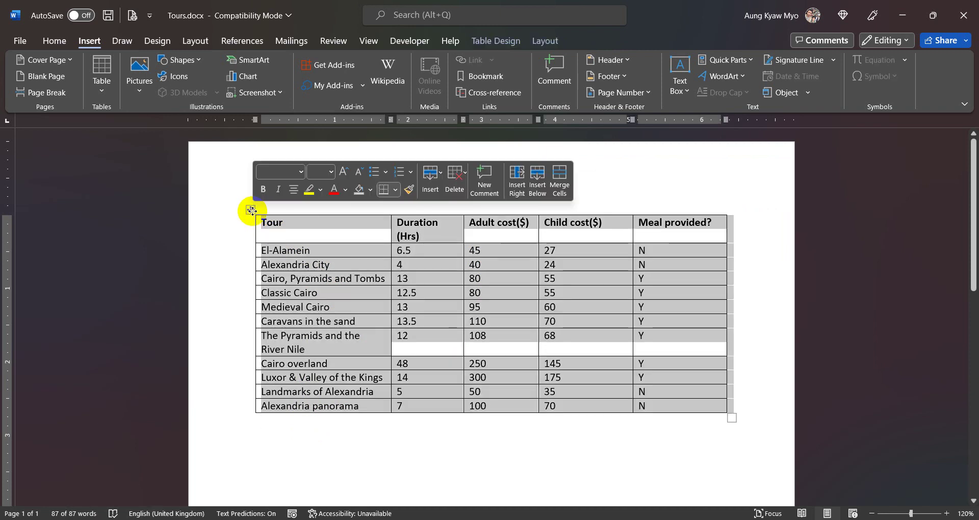
{"action": "left_click", "coordinate": [252, 210]}
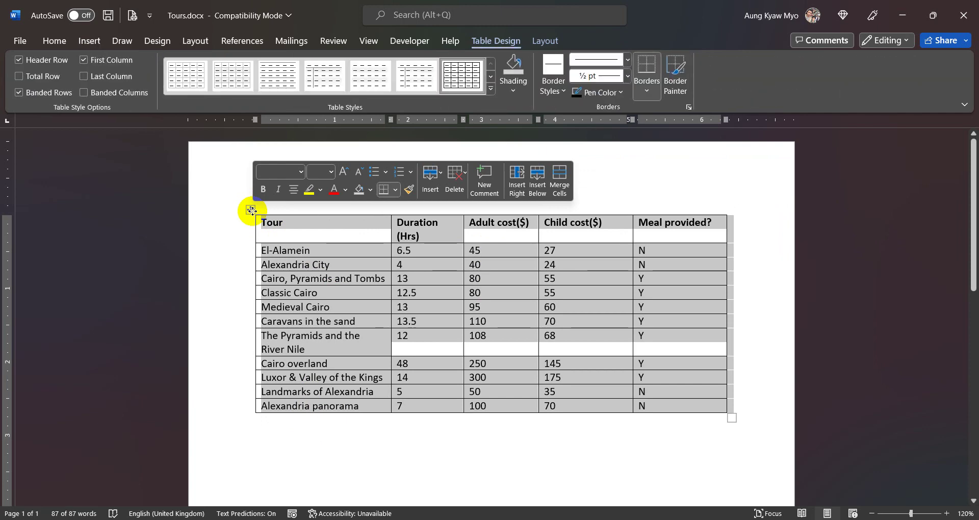
{"action": "left_click", "coordinate": [542, 46]}
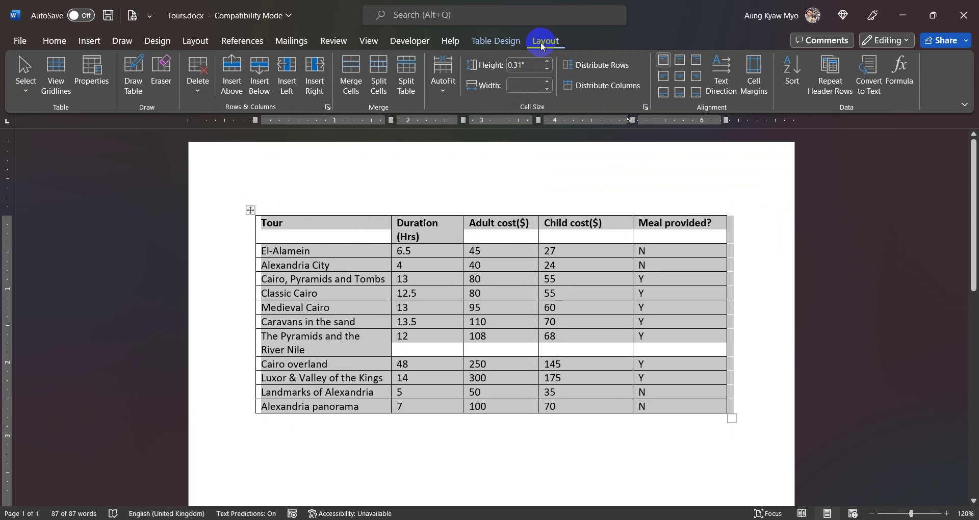
{"action": "left_click", "coordinate": [442, 92]}
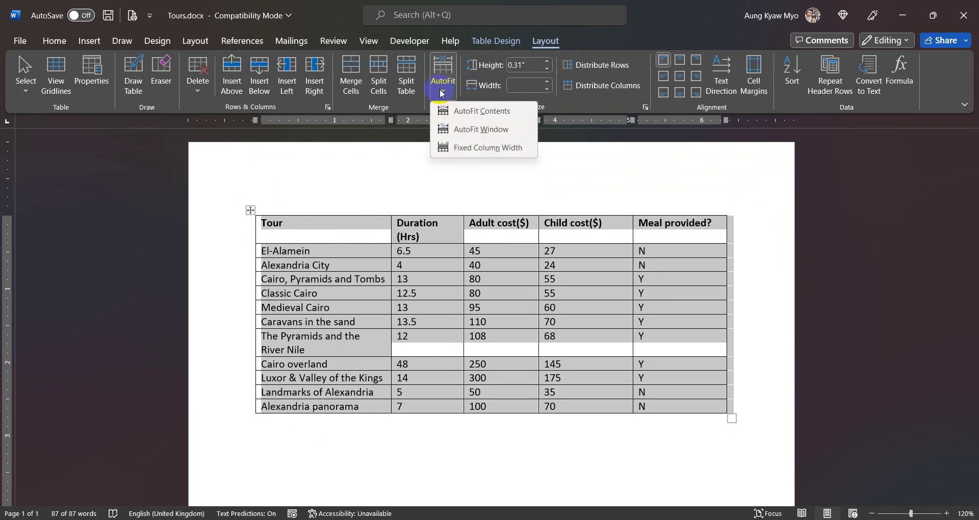
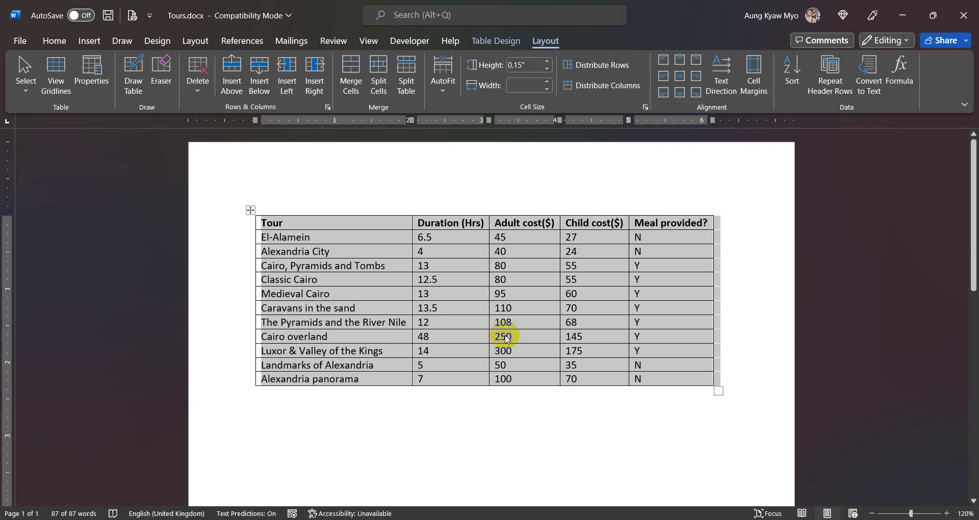
{"action": "left_click", "coordinate": [494, 456]}
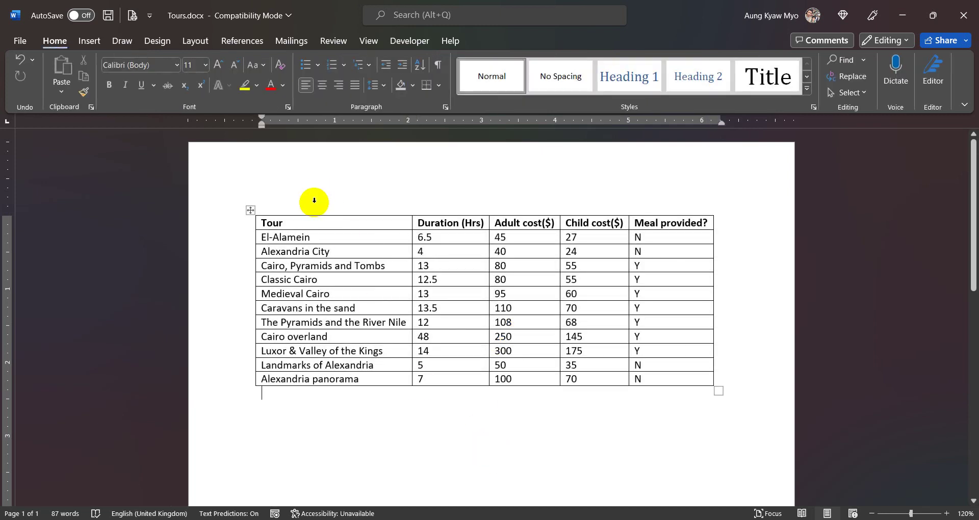
Narrow the Tour column to about two thirds of its width and the Duration (Hrs) column until its heading wraps onto two lines.
{"action": "left_click", "coordinate": [248, 209]}
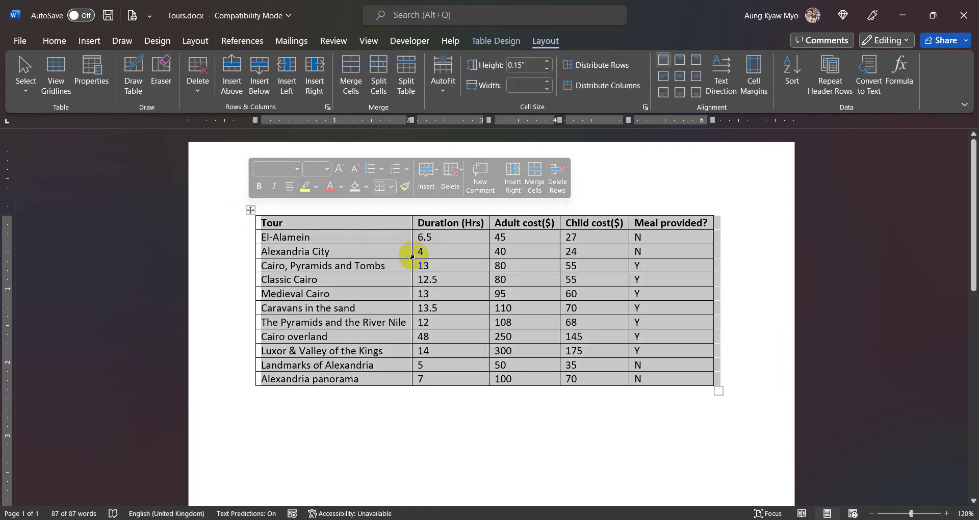
{"action": "left_click_drag", "start_coordinate": [411, 252], "coordinate": [363, 250]}
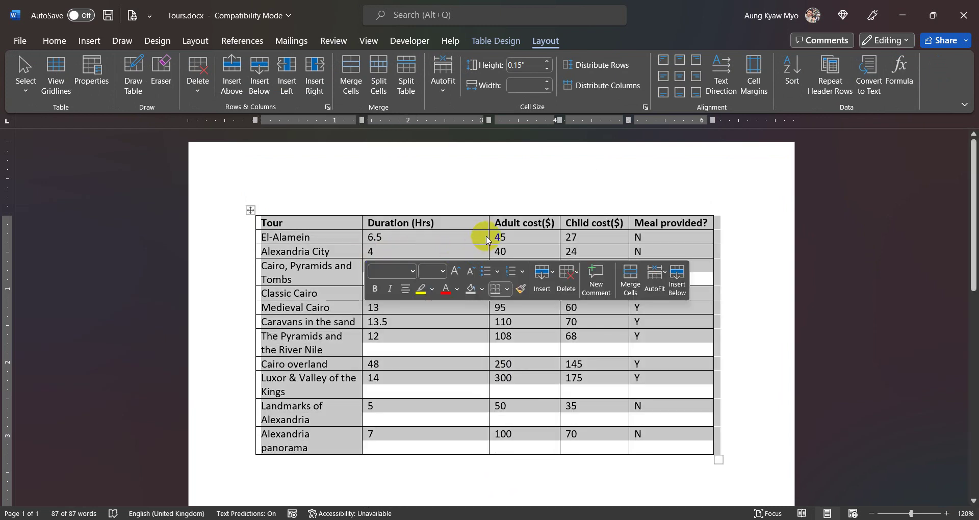
{"action": "left_click_drag", "start_coordinate": [488, 236], "coordinate": [435, 245]}
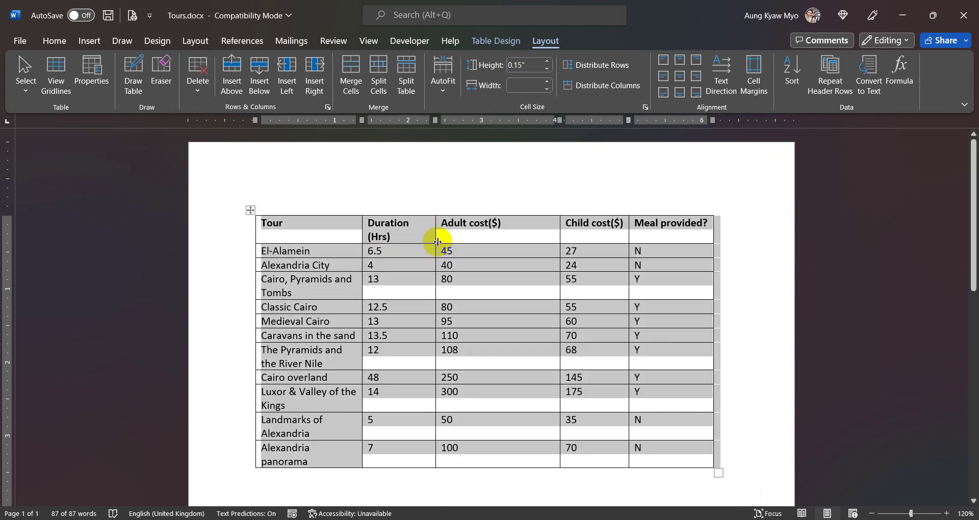
{"action": "left_click", "coordinate": [438, 236]}
{"action": "left_click_drag", "start_coordinate": [560, 236], "coordinate": [508, 240]}
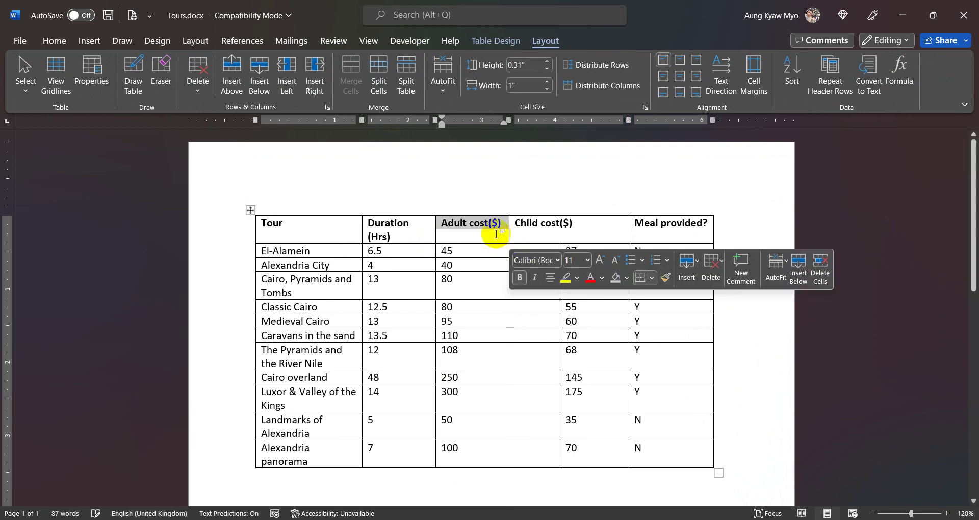
{"action": "double_click", "coordinate": [489, 228]}
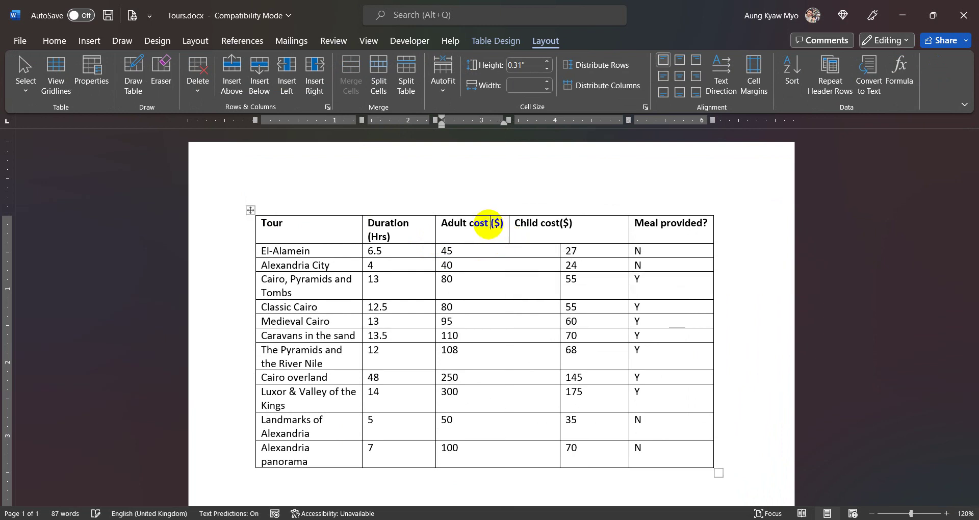
{"action": "left_click_drag", "start_coordinate": [508, 225], "coordinate": [505, 227]}
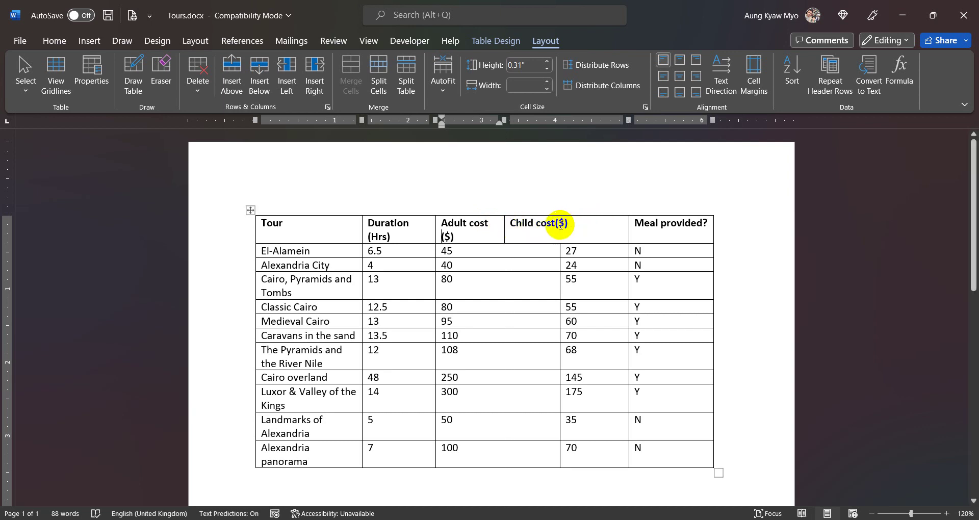
{"action": "left_click", "coordinate": [554, 224]}
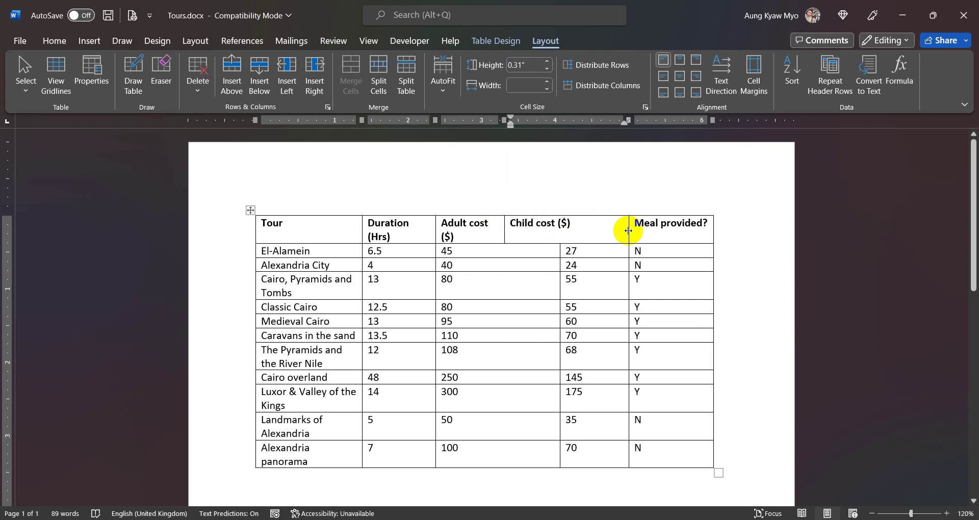
{"action": "key", "text": "ctrl+z"}
{"action": "key", "text": "ctrl+z"}
{"action": "key", "text": "ctrl+z"}
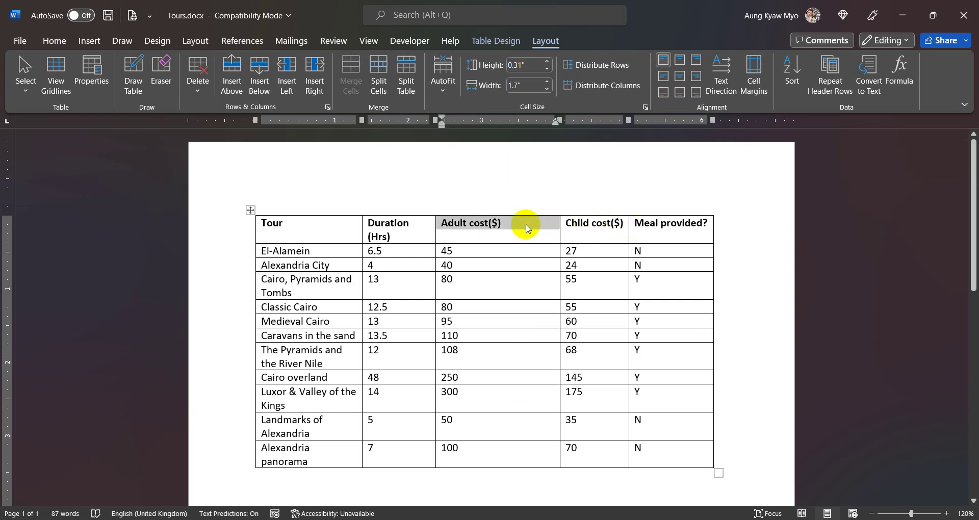
Insert a space before ($) in the Adult cost heading and narrow the whole column so the heading wraps onto two lines.
{"action": "left_click", "coordinate": [504, 228]}
{"action": "left_click", "coordinate": [487, 224]}
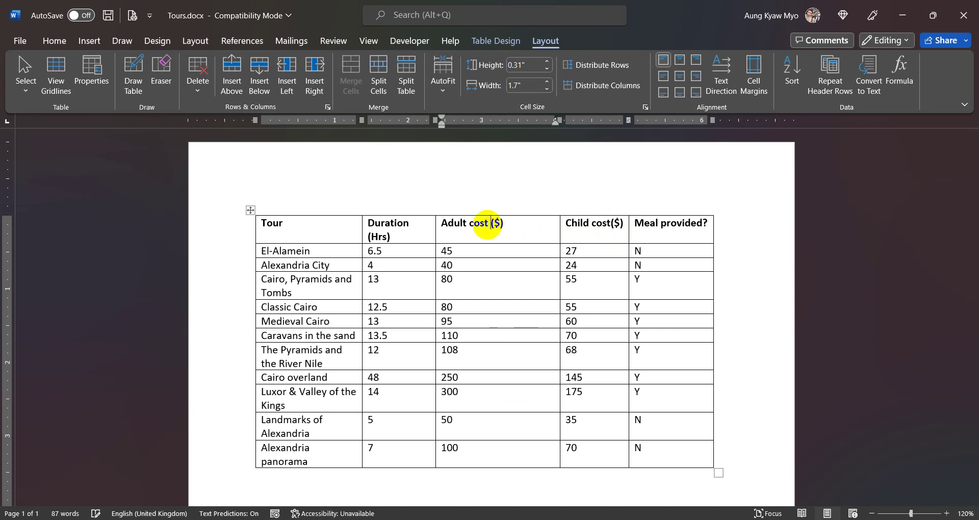
{"action": "left_click_drag", "start_coordinate": [559, 229], "coordinate": [503, 242]}
Insert a space before ($) in the Child cost heading and narrow the Child cost and Meal provided? columns so both headings wrap.
{"action": "left_click_drag", "start_coordinate": [585, 225], "coordinate": [556, 224]}
{"action": "left_click", "coordinate": [556, 224]}
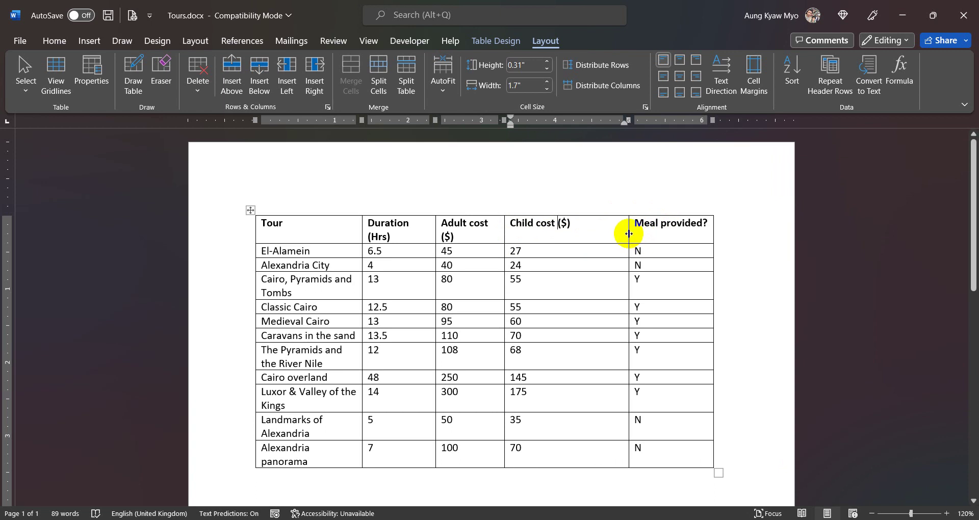
{"action": "left_click_drag", "start_coordinate": [628, 233], "coordinate": [573, 240]}
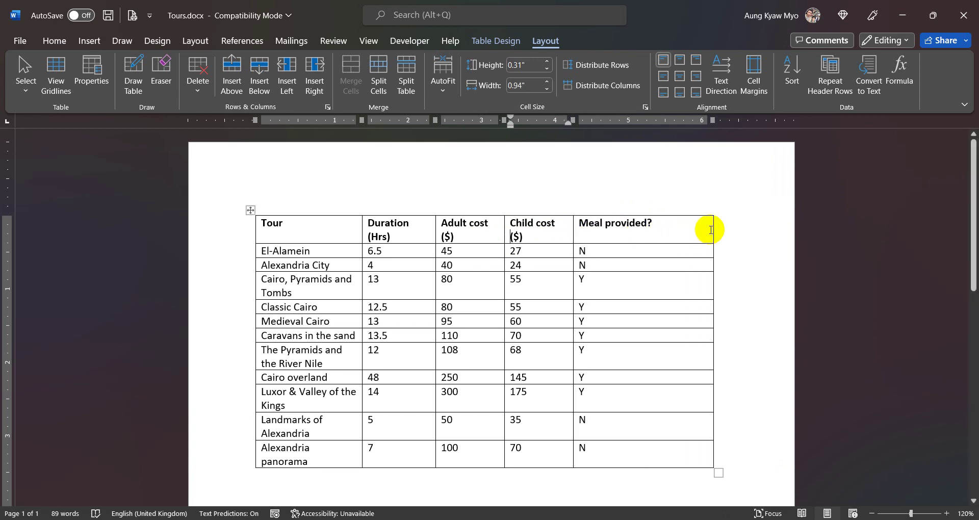
{"action": "left_click_drag", "start_coordinate": [714, 230], "coordinate": [633, 238]}
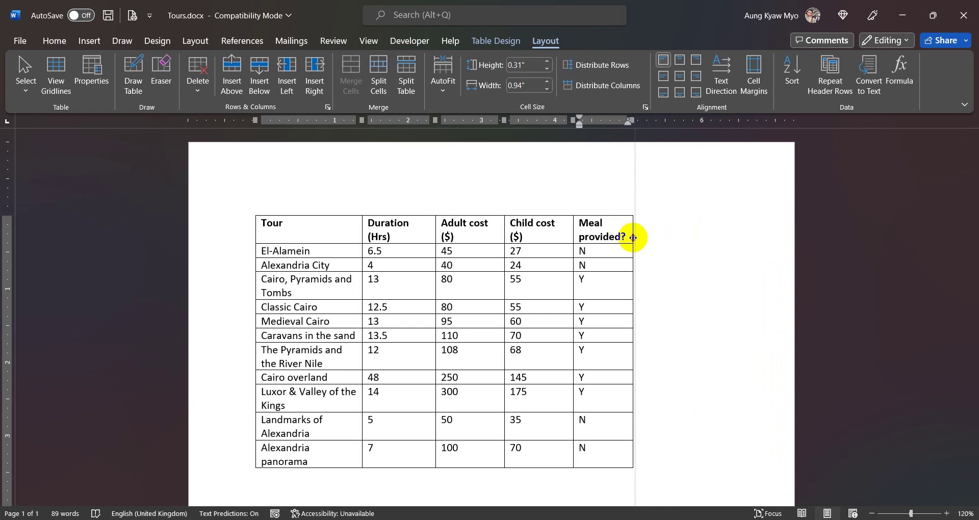
{"action": "left_click", "coordinate": [680, 243]}
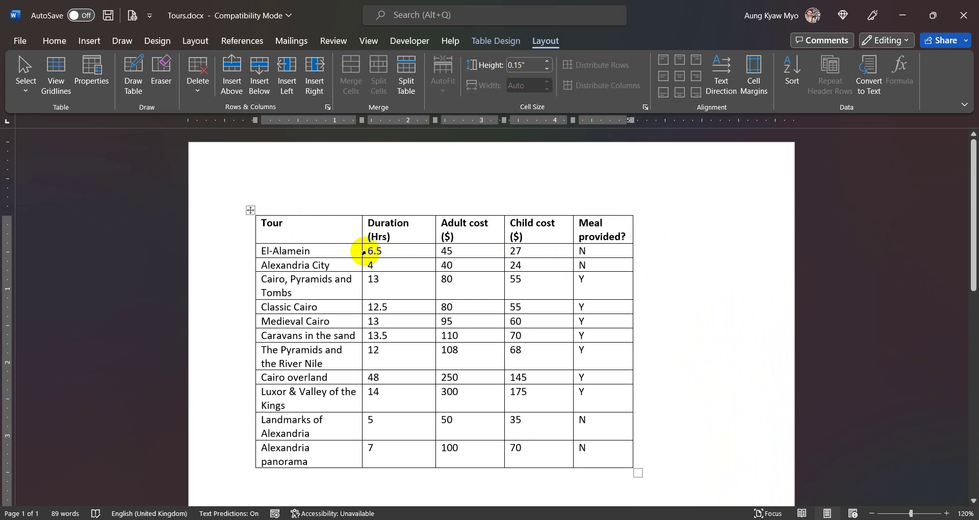
Centre the table's header row text horizontally and vertically with Align Center.
{"action": "left_click", "coordinate": [241, 233]}
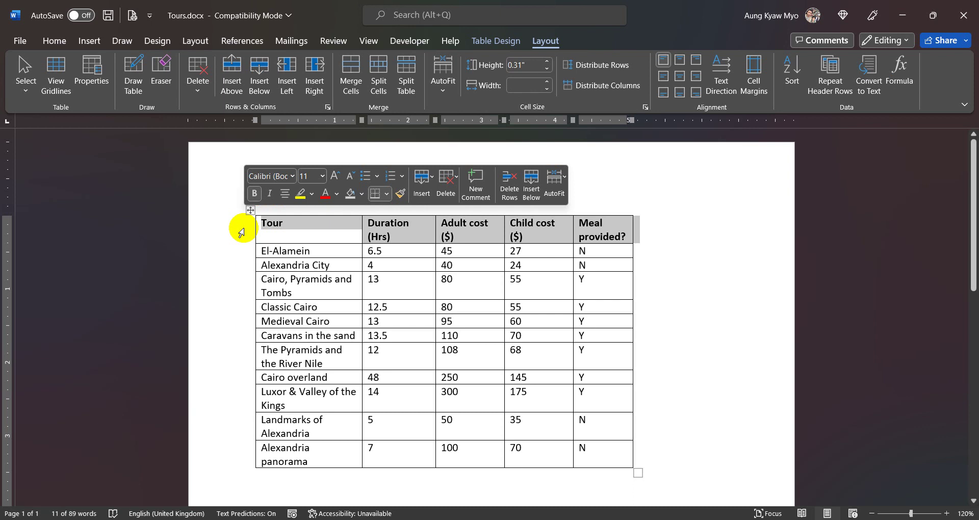
{"action": "left_click", "coordinate": [681, 77]}
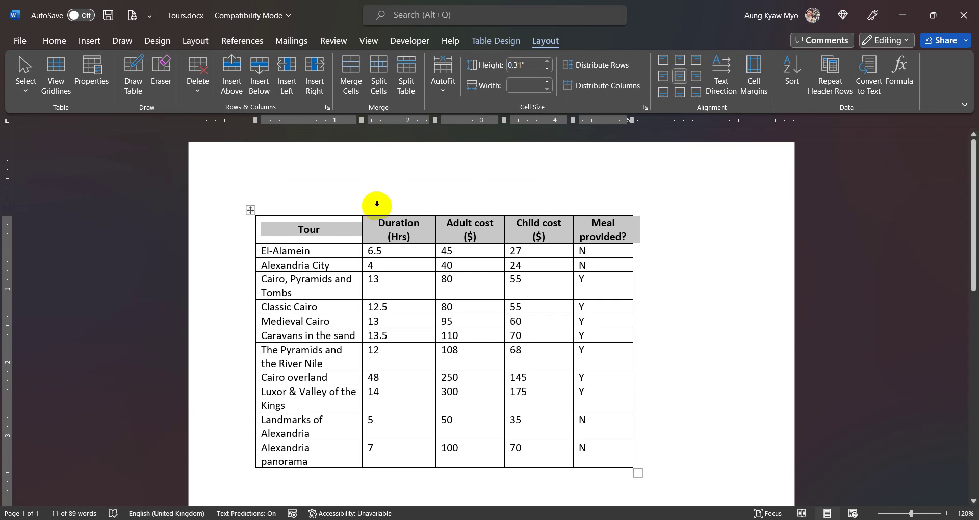
{"action": "left_click", "coordinate": [672, 265]}
Distribute the four columns from Duration (Hrs) to Meal provided? to equal widths.
{"action": "mouse_move", "coordinate": [395, 212]}
{"action": "left_mouse_down"}
{"action": "mouse_move", "coordinate": [525, 208]}
{"action": "mouse_move", "coordinate": [594, 221]}
{"action": "left_mouse_up"}
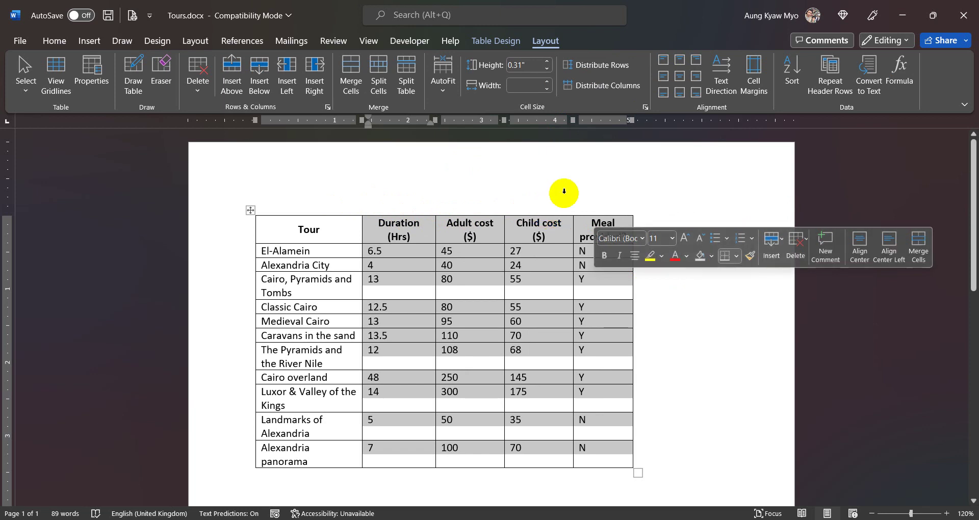
{"action": "left_click", "coordinate": [607, 88]}
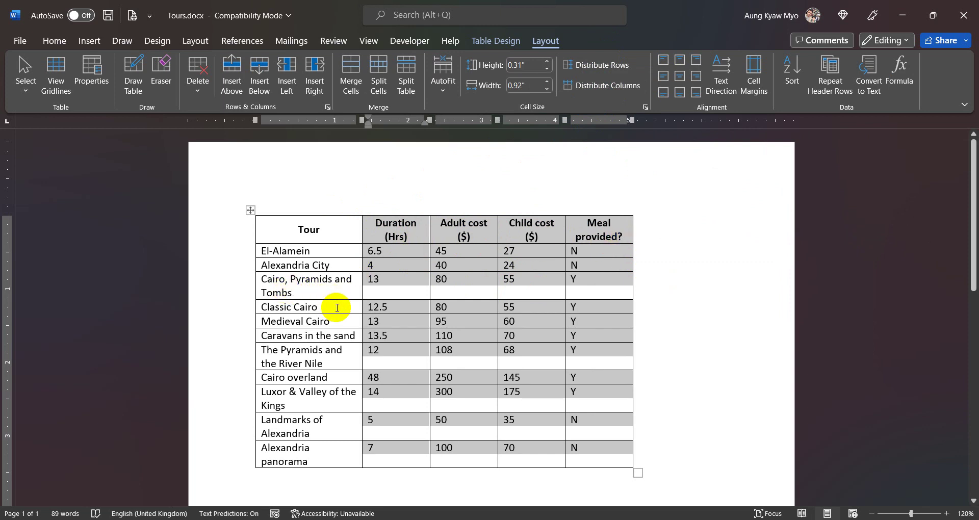
{"action": "left_click", "coordinate": [695, 314]}
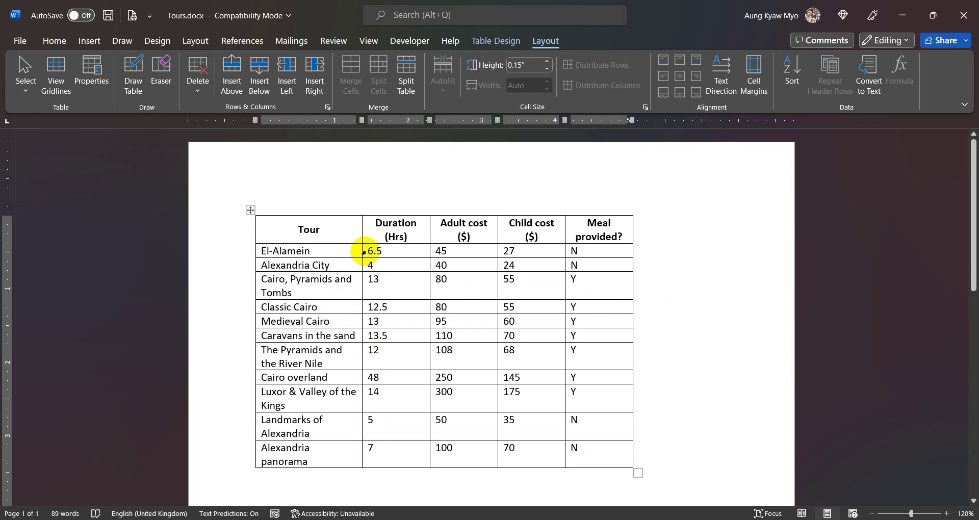
Centre the contents of all cells below the header from the Duration column to the Meal provided? column.
{"action": "left_click_drag", "start_coordinate": [363, 251], "coordinate": [575, 449]}
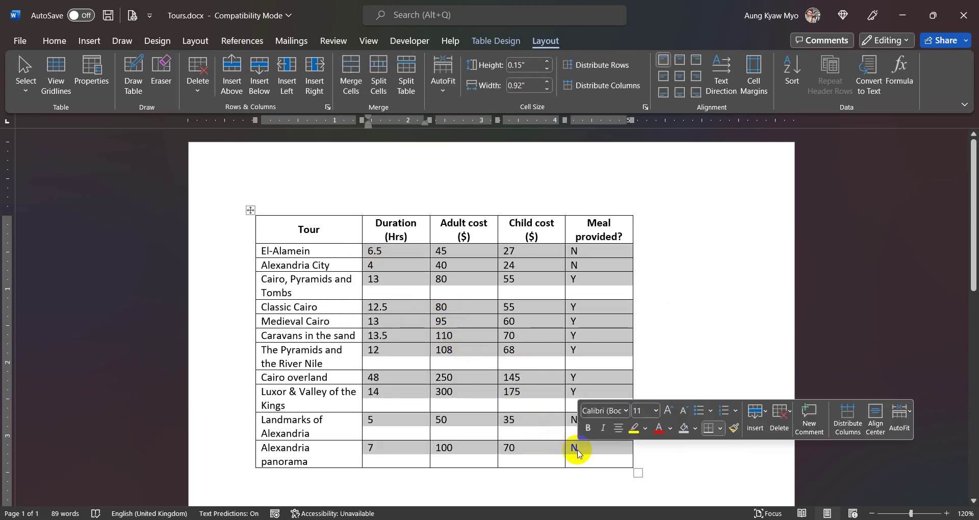
{"action": "left_click", "coordinate": [681, 78]}
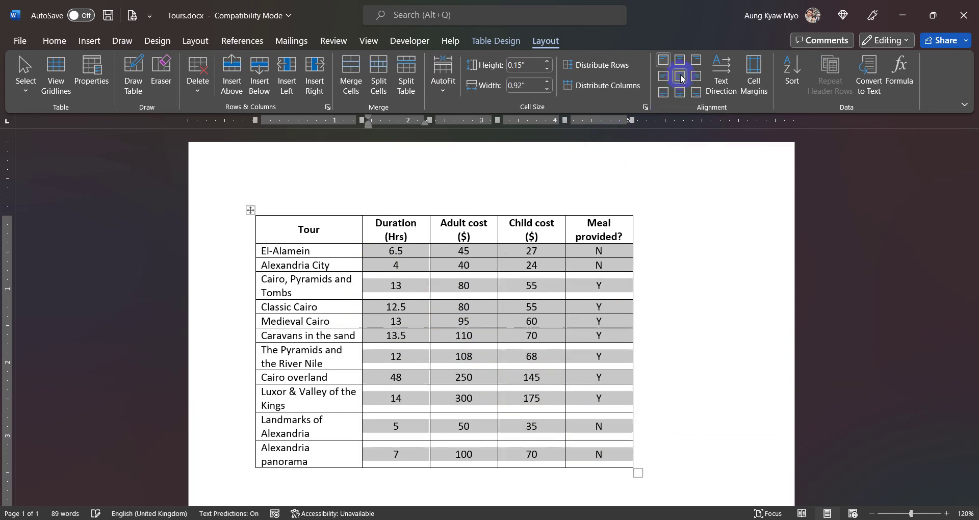
{"action": "left_click", "coordinate": [686, 349]}
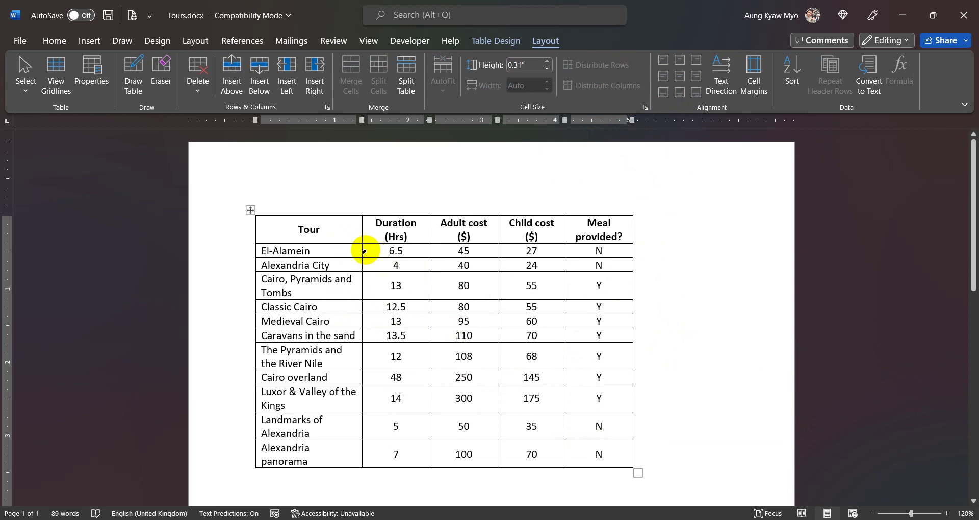
Try bottom-left alignment on the Duration to Meal provided? cells below the header and return them to centre alignment.
{"action": "left_click_drag", "start_coordinate": [364, 250], "coordinate": [586, 463]}
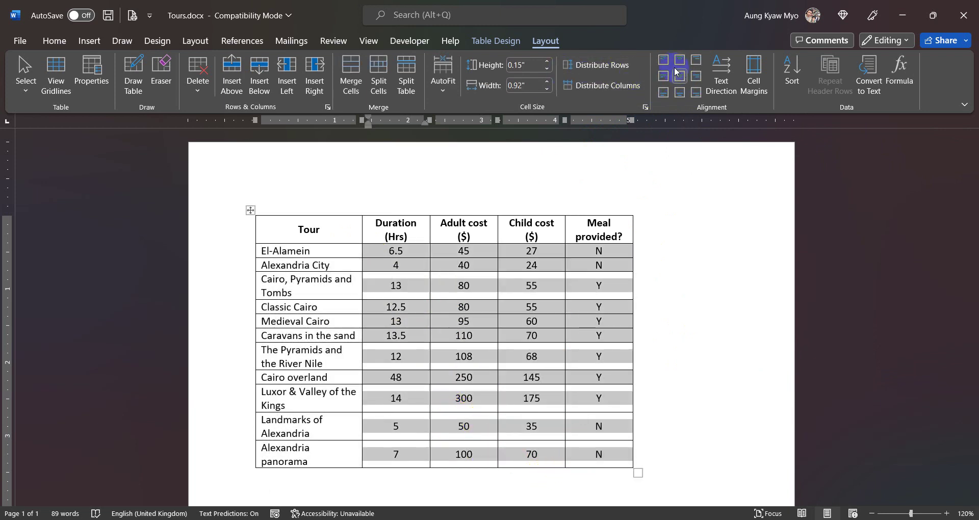
{"action": "left_click", "coordinate": [663, 93]}
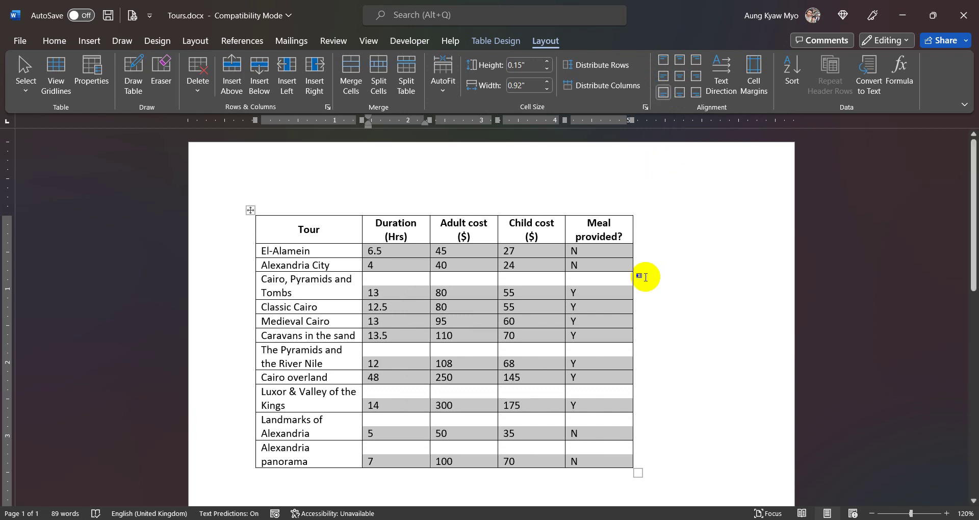
{"action": "left_click", "coordinate": [680, 316]}
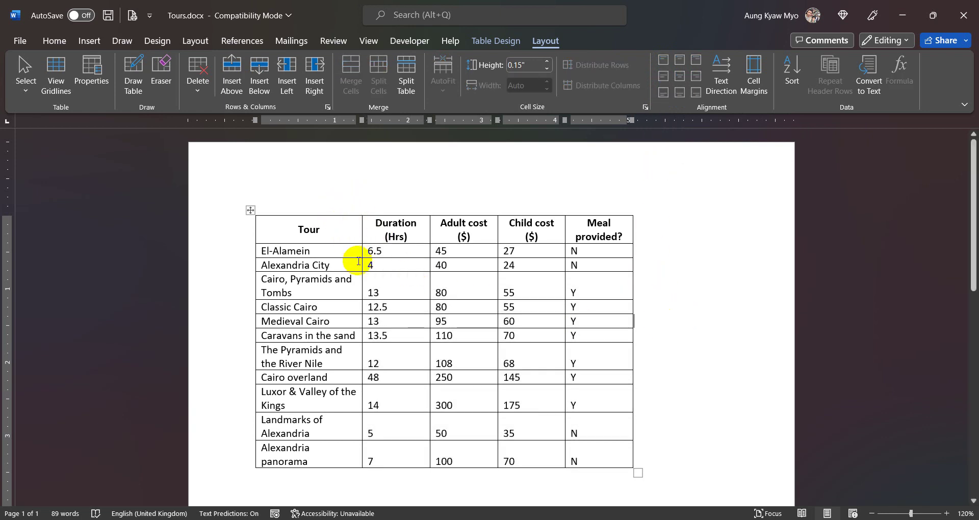
{"action": "mouse_move", "coordinate": [370, 251]}
{"action": "left_mouse_down"}
{"action": "mouse_move", "coordinate": [525, 426]}
{"action": "mouse_move", "coordinate": [576, 455]}
{"action": "left_mouse_up"}
{"action": "left_click", "coordinate": [680, 76]}
{"action": "left_click", "coordinate": [690, 291]}
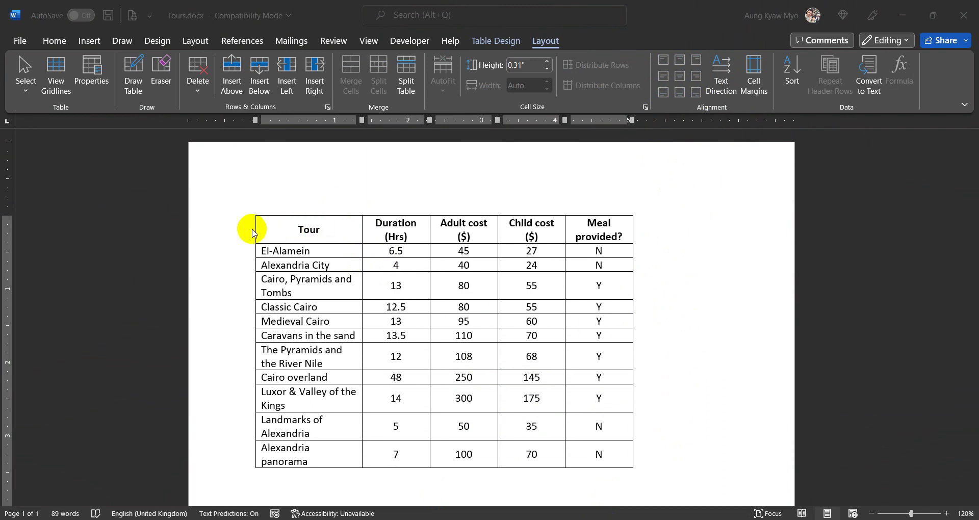
Select the table's header row and bring up the table design options.
{"action": "left_click", "coordinate": [279, 237]}
{"action": "left_click", "coordinate": [248, 237]}
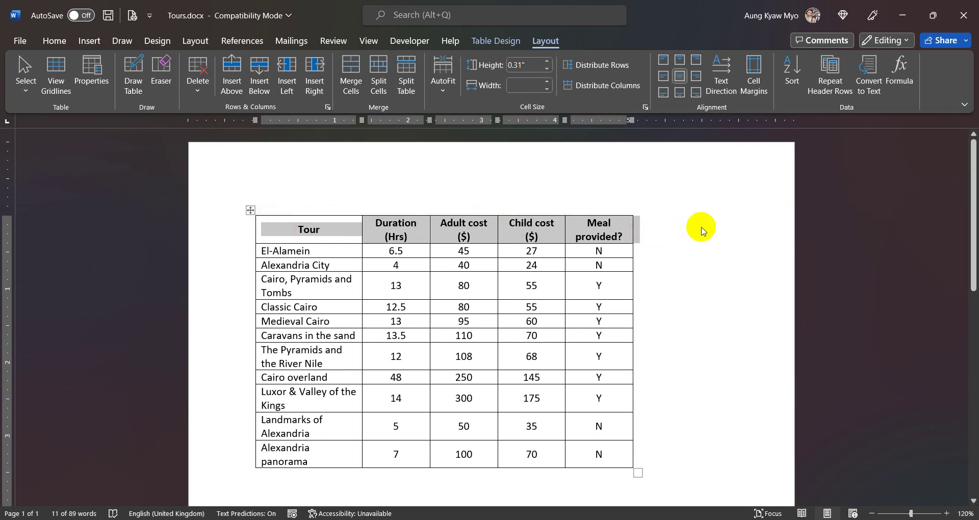
{"action": "left_click", "coordinate": [490, 39]}
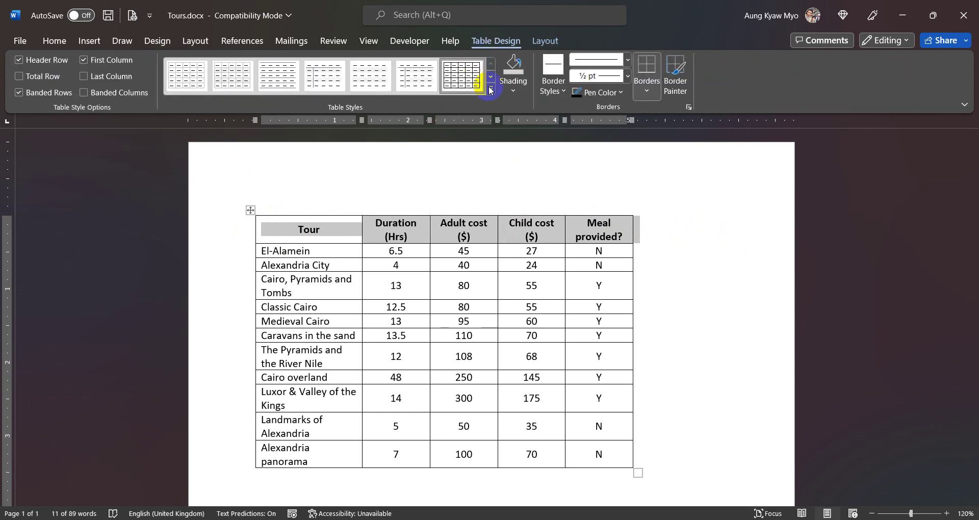
Examine the shading palette, the theme border styles, and the custom and standard colours available for the header row.
{"action": "left_click", "coordinate": [512, 91]}
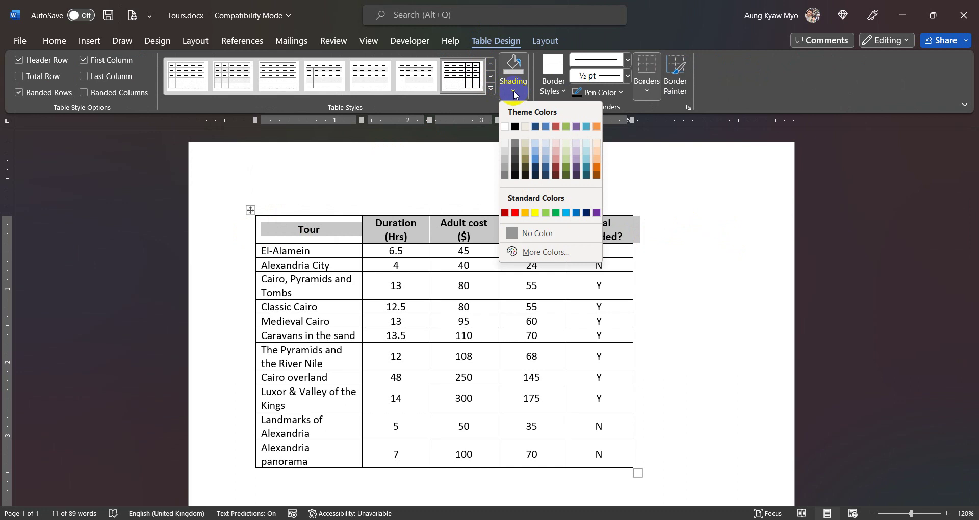
{"action": "left_click", "coordinate": [555, 96]}
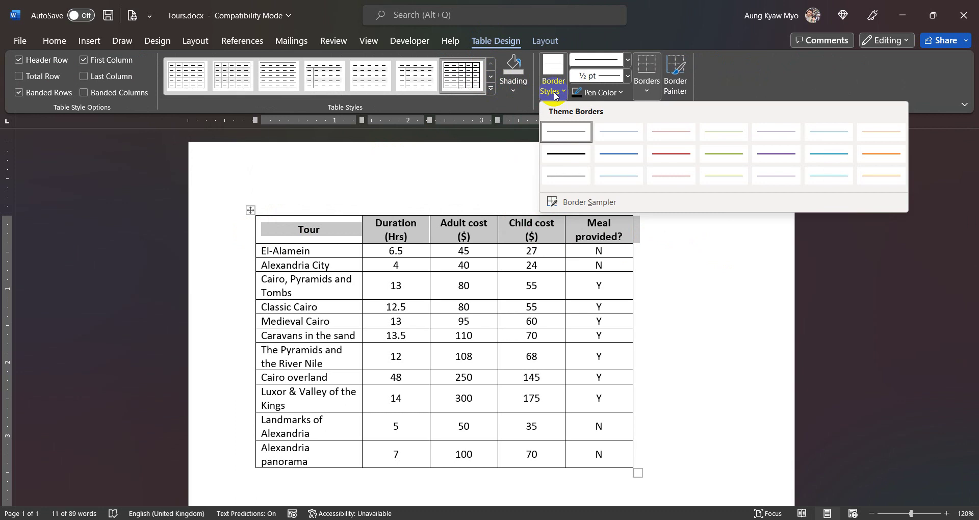
{"action": "left_click", "coordinate": [730, 79]}
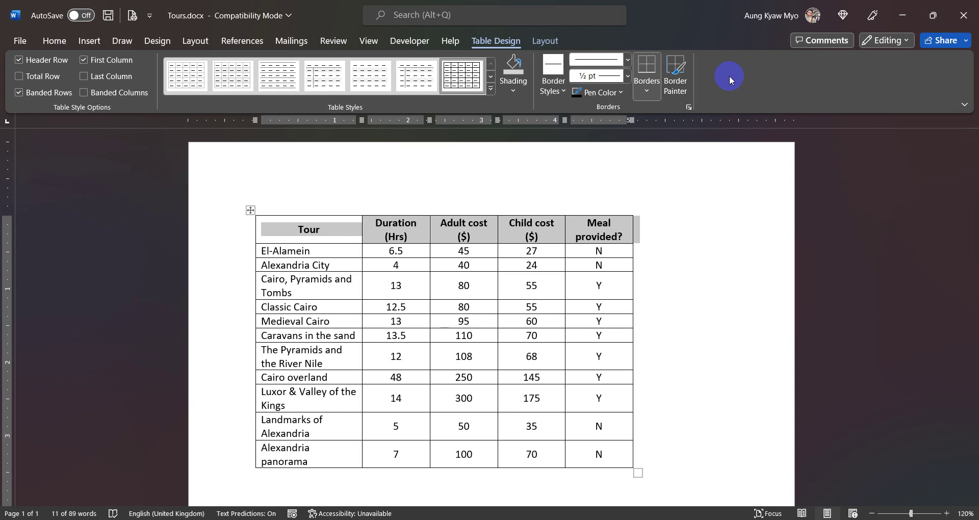
{"action": "left_click", "coordinate": [515, 90]}
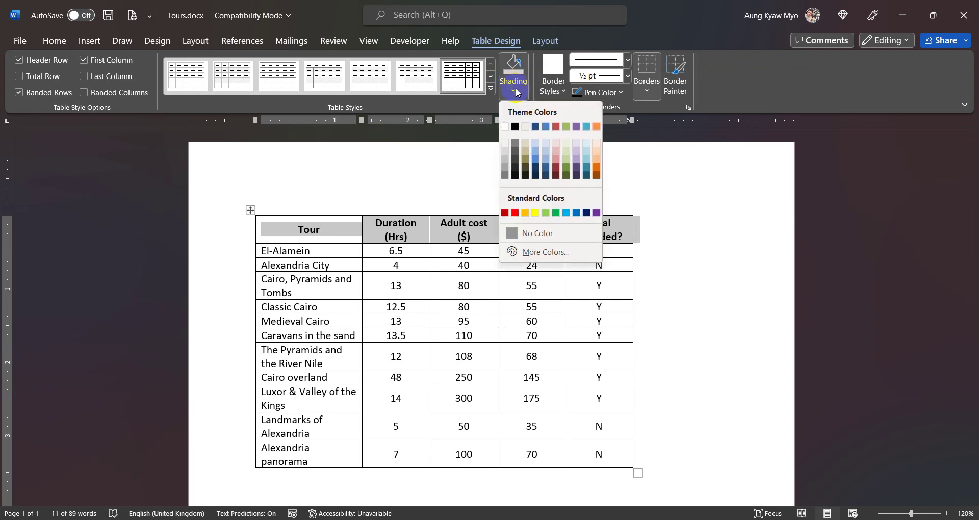
{"action": "left_click", "coordinate": [543, 254]}
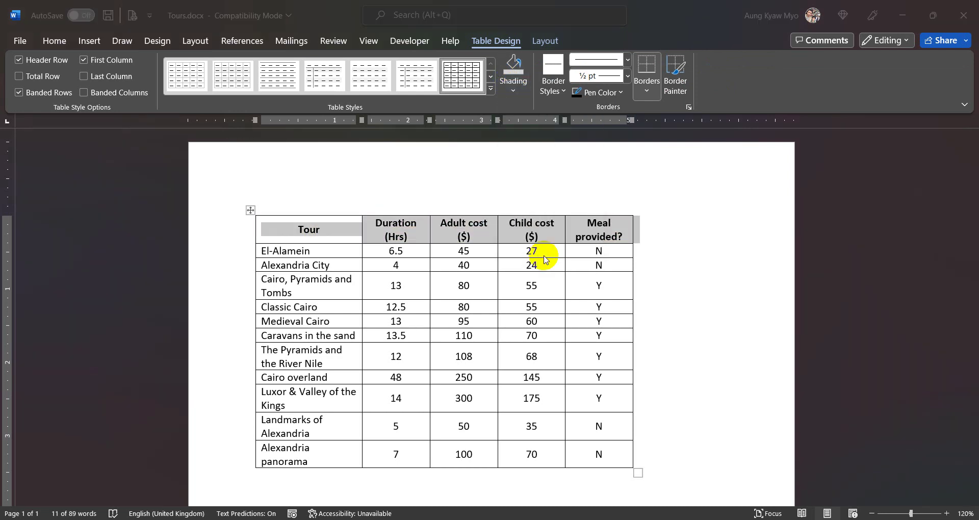
{"action": "left_click", "coordinate": [455, 174]}
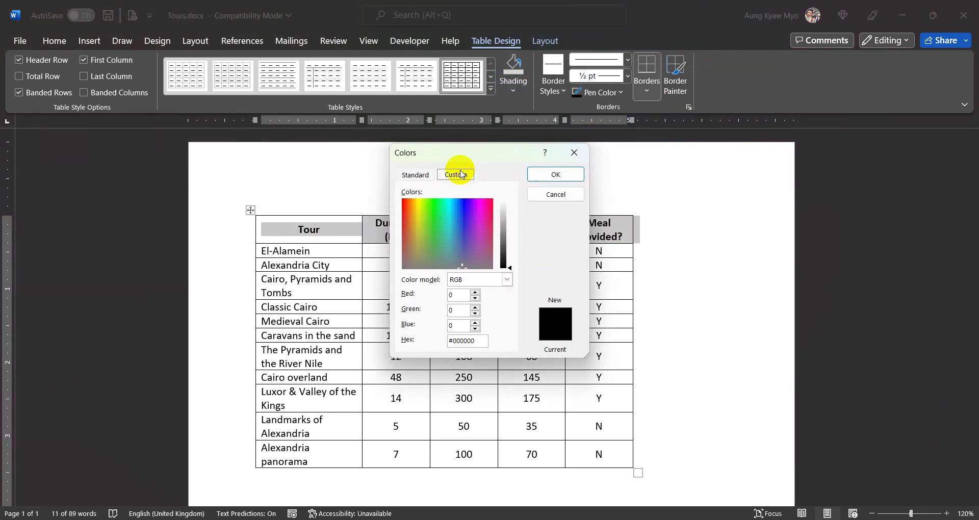
{"action": "left_click", "coordinate": [415, 174]}
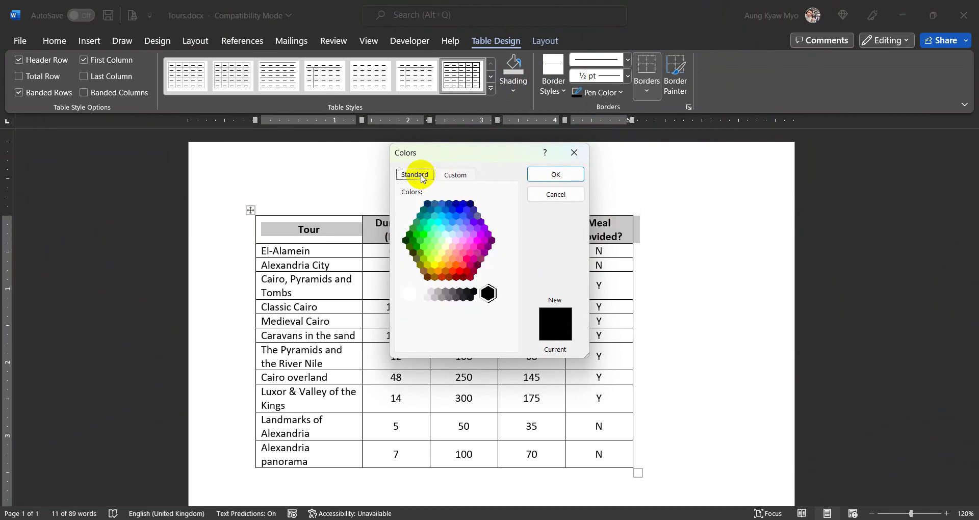
{"action": "left_click", "coordinate": [554, 193]}
Shade the table's header row with the light grey theme colour, the second shade below white.
{"action": "left_click", "coordinate": [513, 90]}
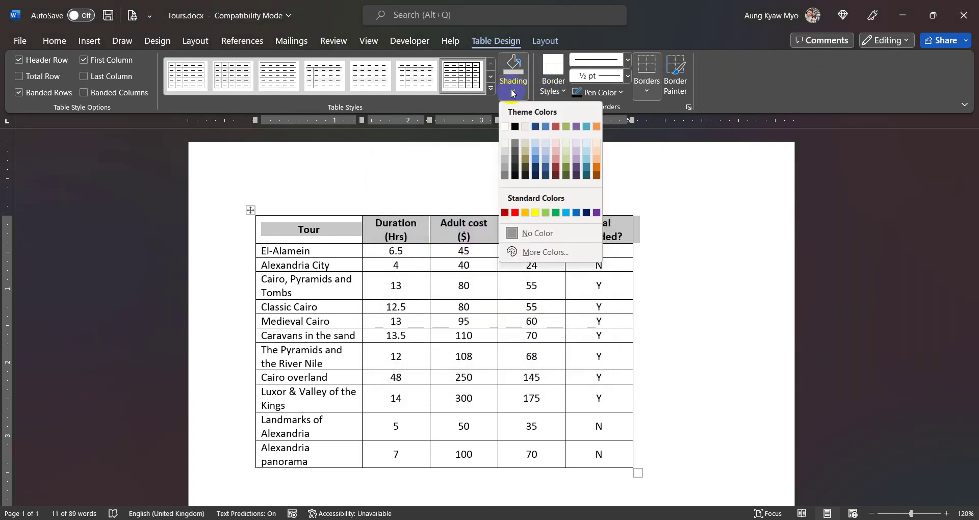
{"action": "left_click", "coordinate": [506, 154]}
{"action": "left_click", "coordinate": [724, 276]}
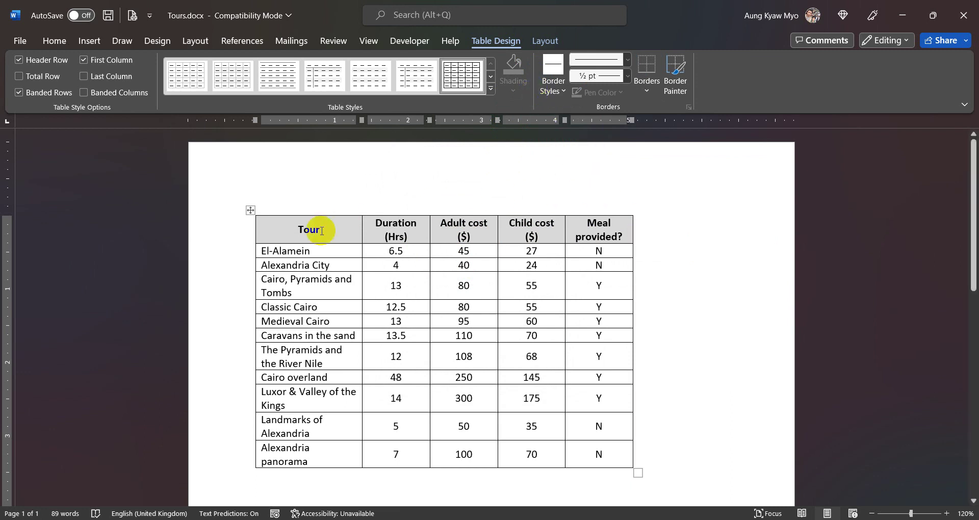
{"action": "left_click", "coordinate": [240, 236]}
{"action": "left_click", "coordinate": [513, 92]}
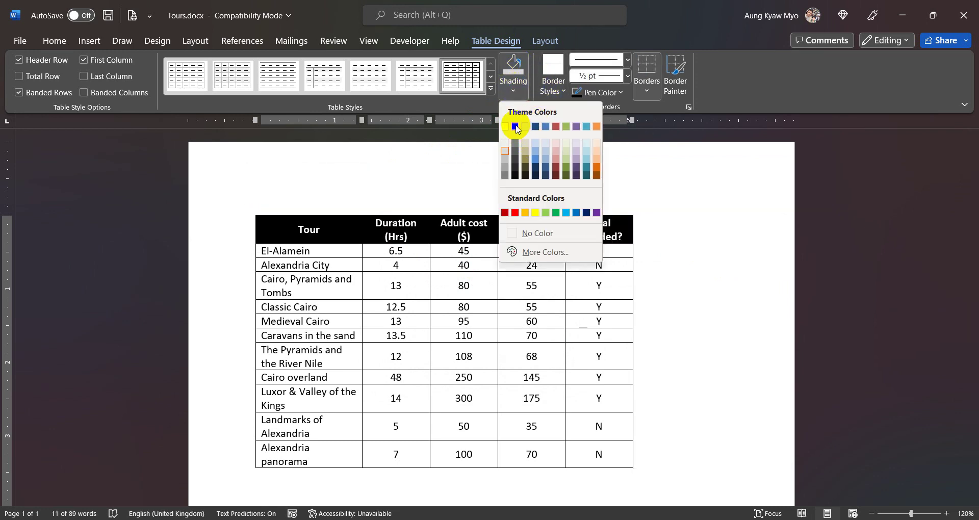
{"action": "left_click", "coordinate": [505, 150]}
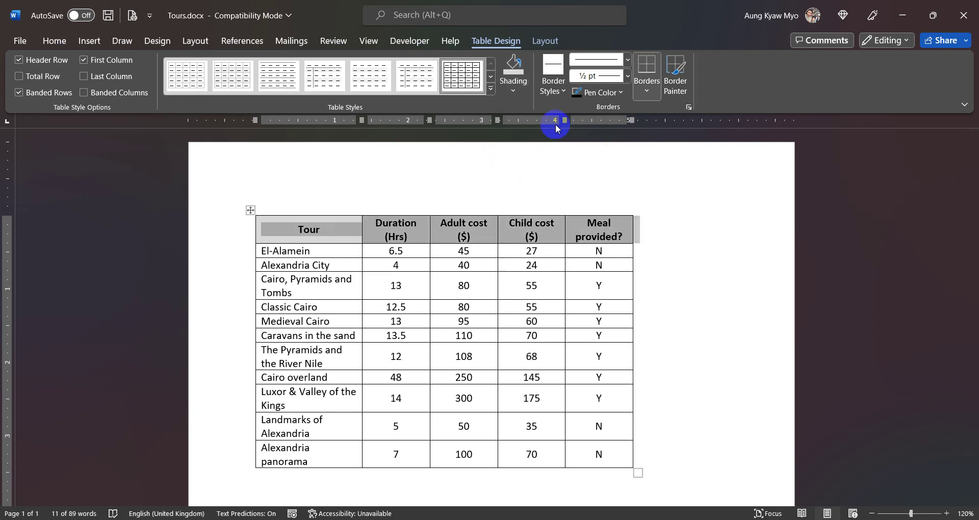
{"action": "left_click", "coordinate": [710, 375]}
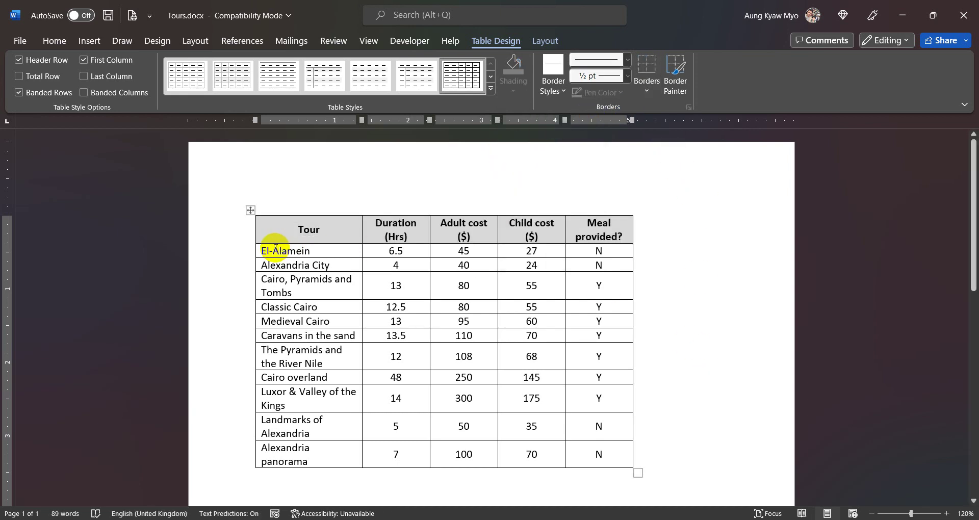
Examine the border and shading settings for the whole table and close them without changes.
{"action": "left_click", "coordinate": [250, 210]}
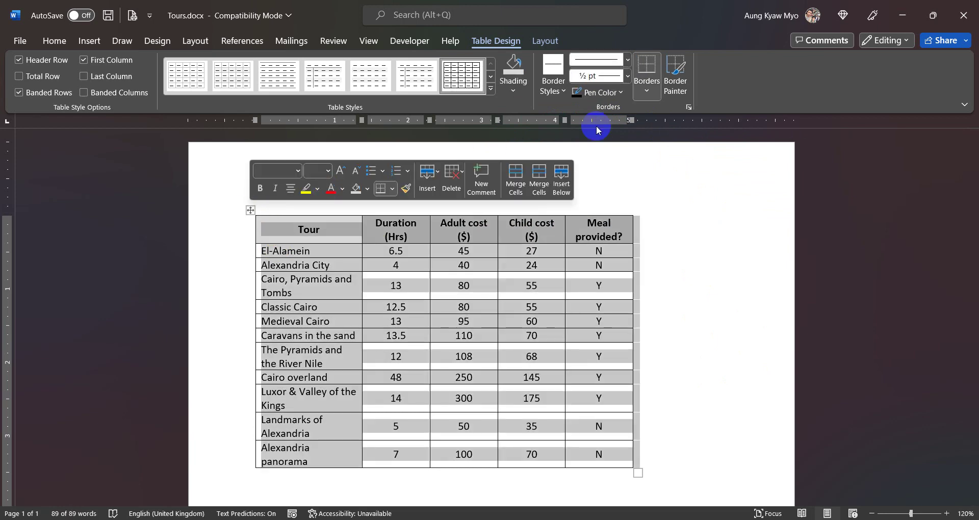
{"action": "left_click", "coordinate": [646, 91]}
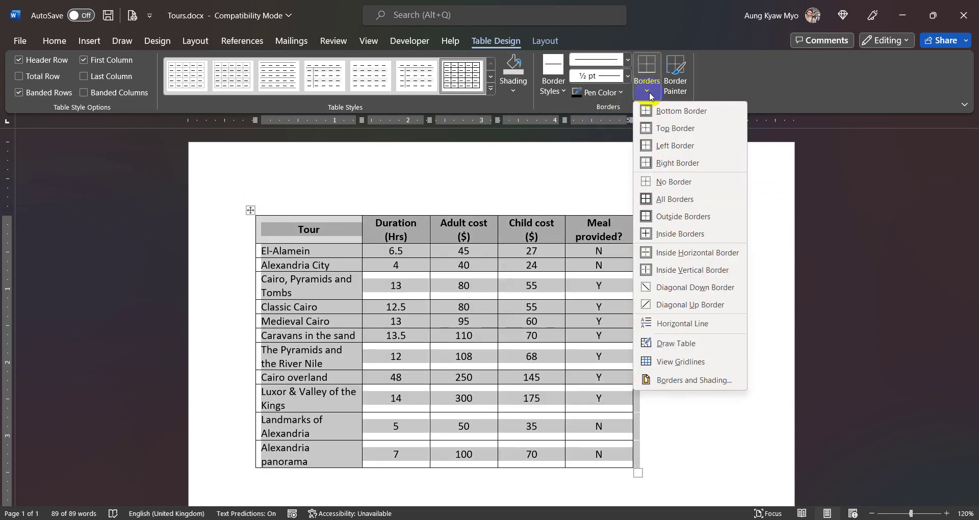
{"action": "left_click", "coordinate": [688, 381]}
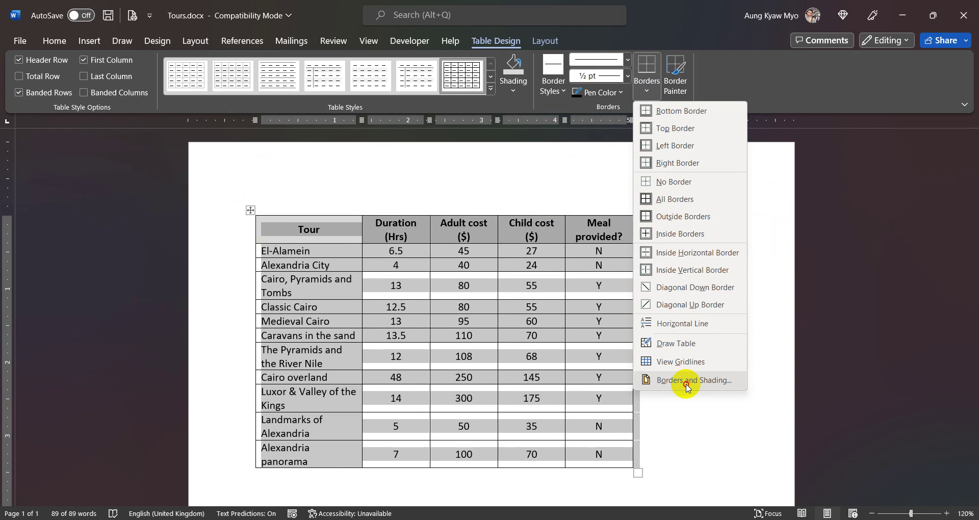
{"action": "mouse_move", "coordinate": [479, 124]}
{"action": "left_mouse_down"}
{"action": "mouse_move", "coordinate": [531, 141]}
{"action": "mouse_move", "coordinate": [688, 118]}
{"action": "mouse_move", "coordinate": [659, 175]}
{"action": "left_mouse_up"}
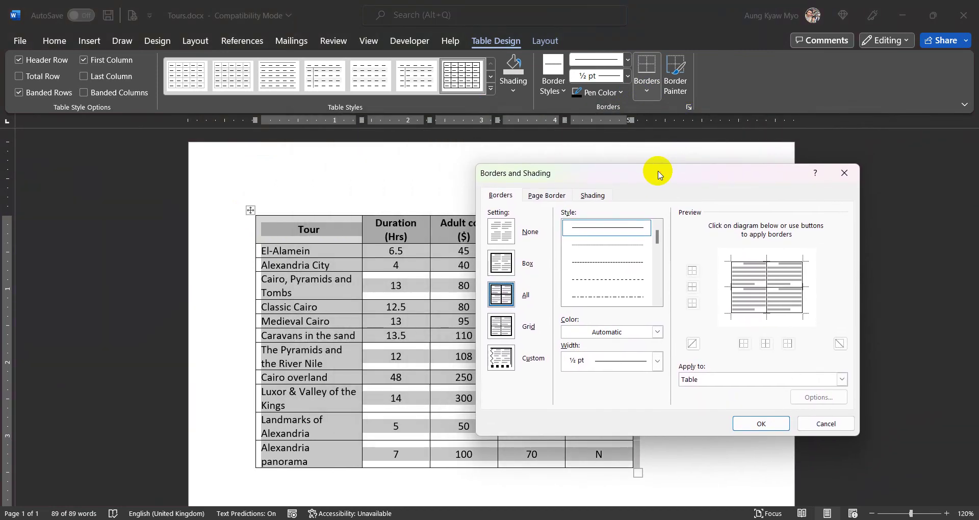
{"action": "left_click", "coordinate": [591, 200]}
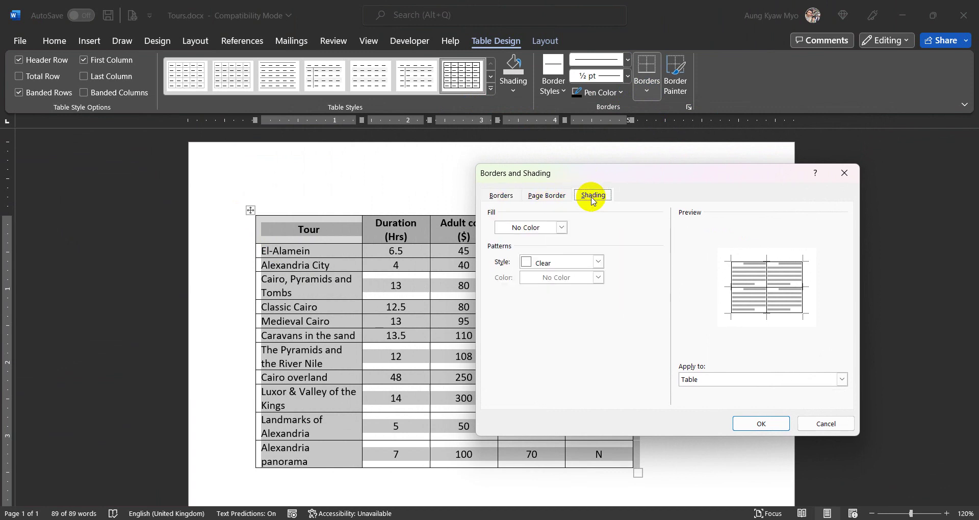
{"action": "left_click", "coordinate": [835, 425]}
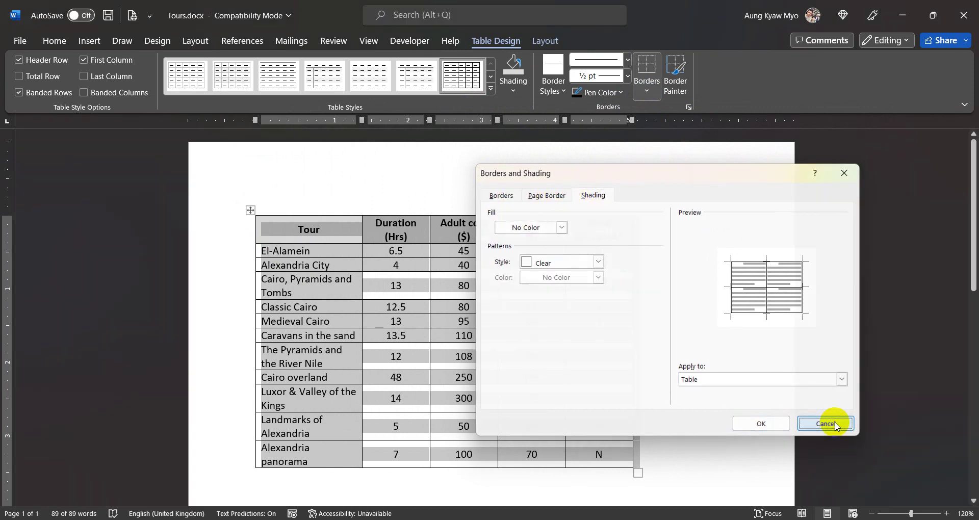
{"action": "left_click", "coordinate": [711, 354]}
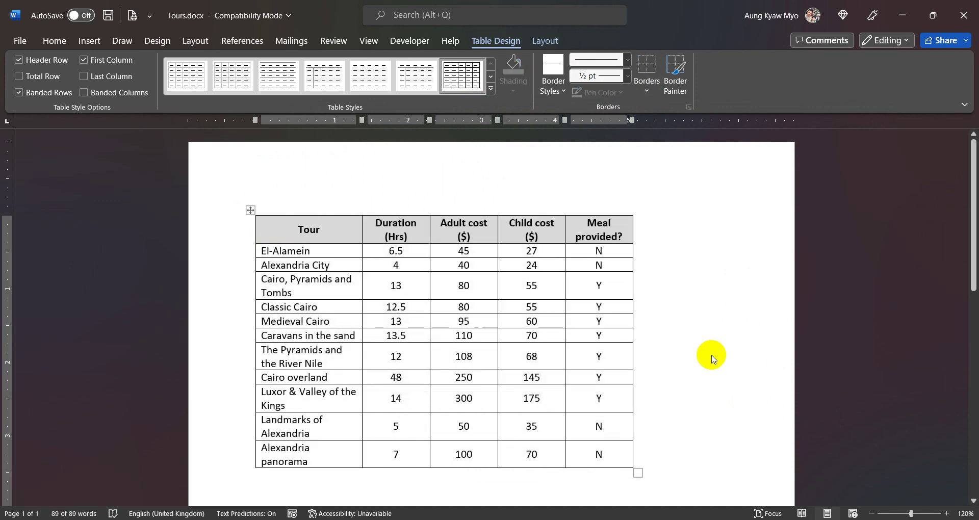
Bring up the detailed shading settings for the header row and view the available fill colours.
{"action": "left_click", "coordinate": [230, 224]}
{"action": "left_click", "coordinate": [646, 91]}
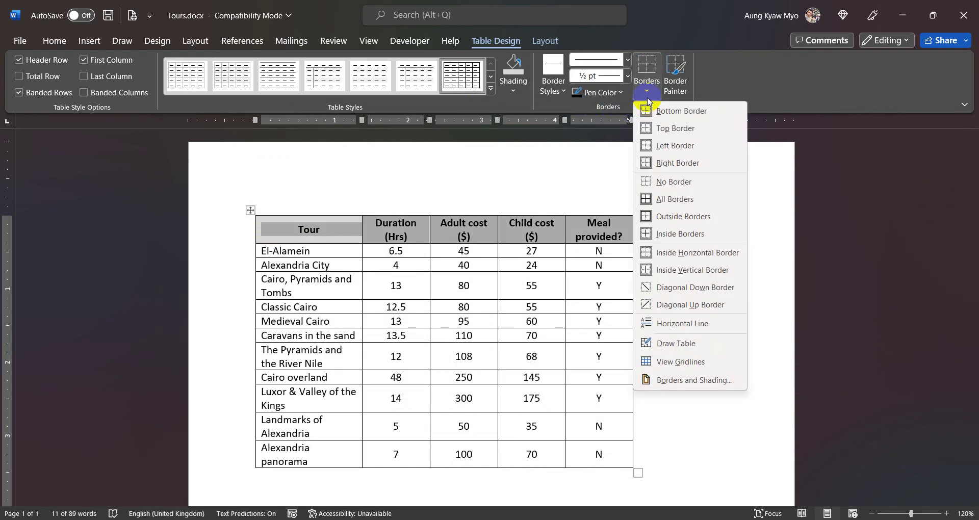
{"action": "left_click", "coordinate": [690, 380]}
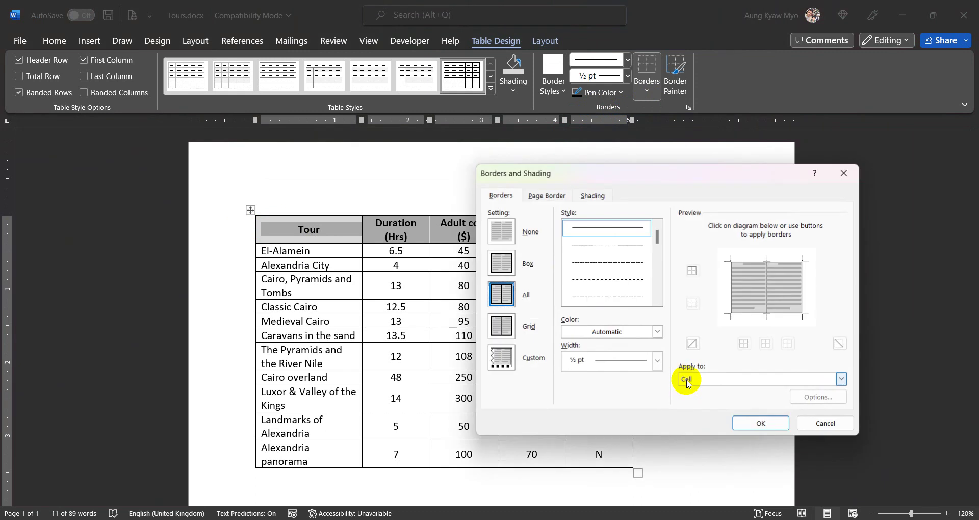
{"action": "left_click", "coordinate": [601, 198]}
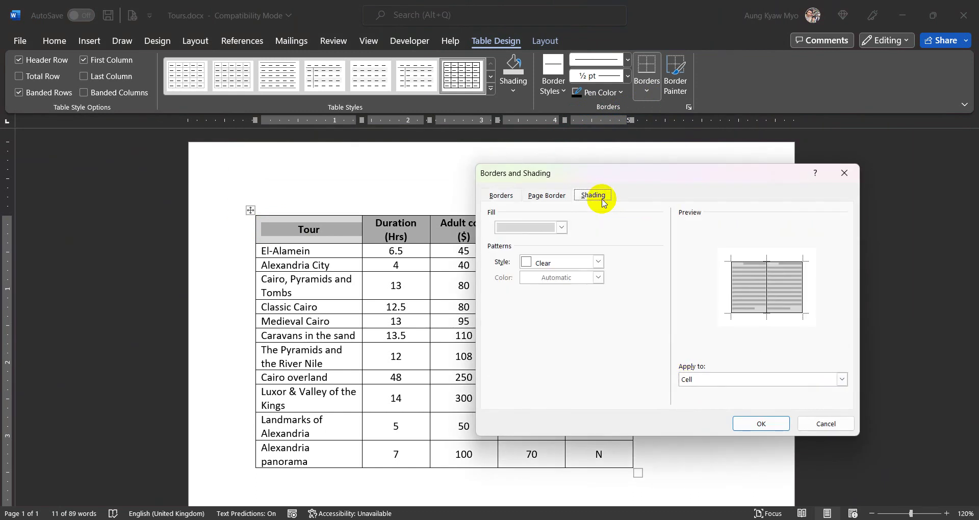
{"action": "left_click", "coordinate": [534, 230]}
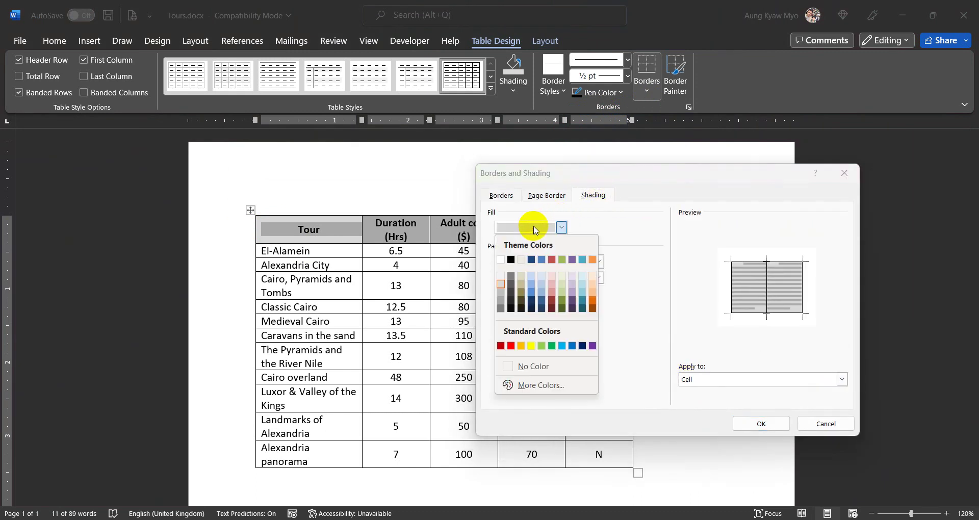
{"action": "left_click", "coordinate": [606, 232]}
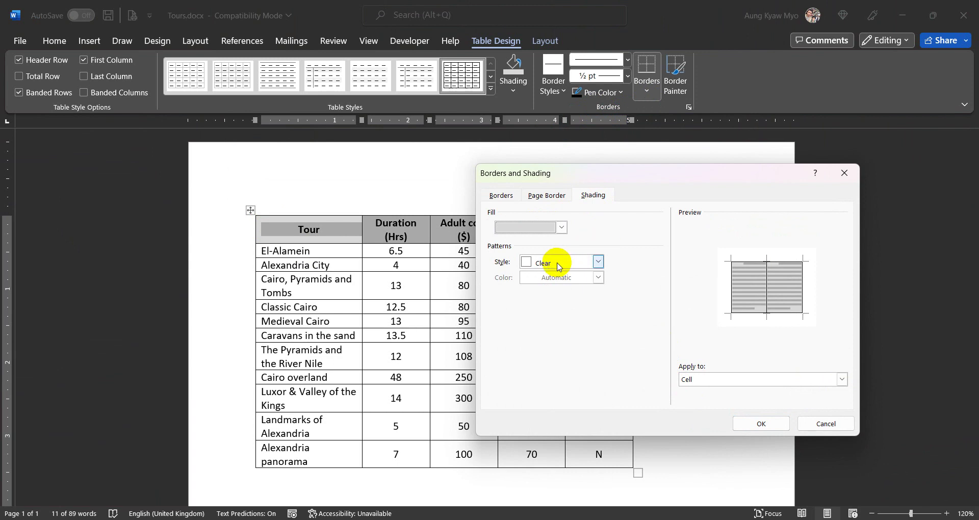
Try the 15% shading pattern on the header row, view its pattern colours, and return the pattern style to Clear.
{"action": "left_click", "coordinate": [559, 266]}
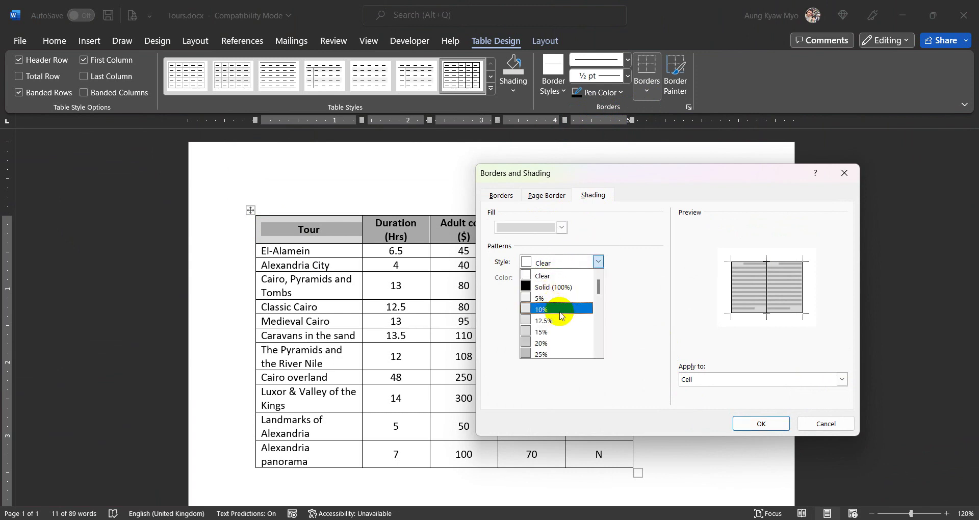
{"action": "left_click", "coordinate": [550, 331]}
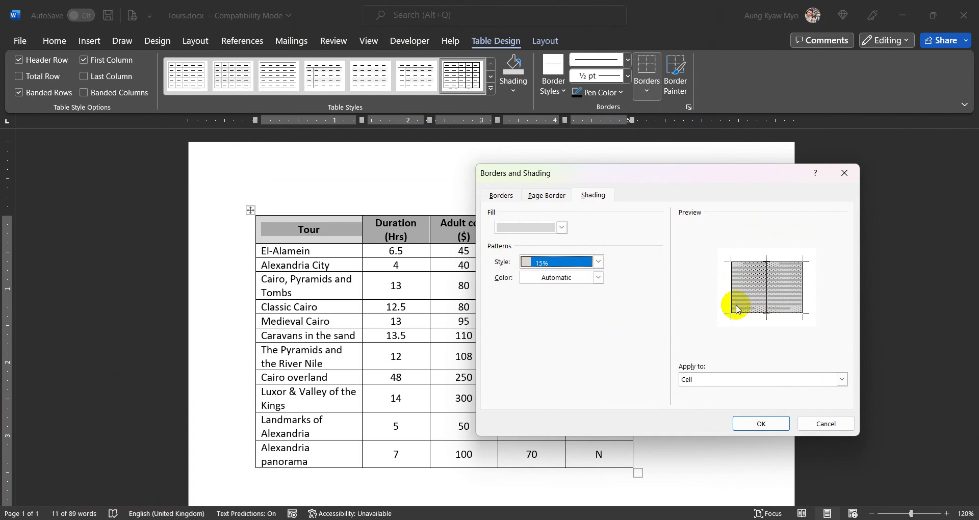
{"action": "left_click", "coordinate": [556, 278]}
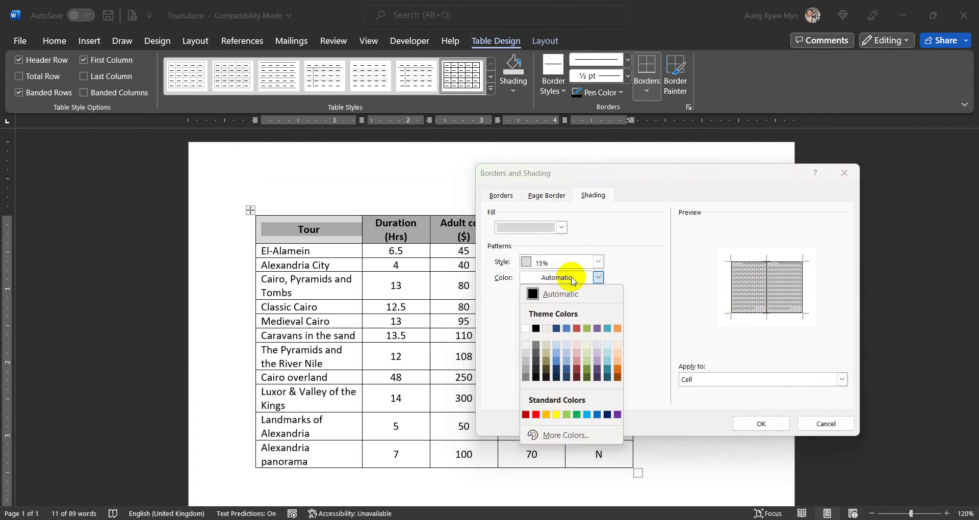
{"action": "left_click", "coordinate": [642, 267]}
{"action": "left_click", "coordinate": [571, 263]}
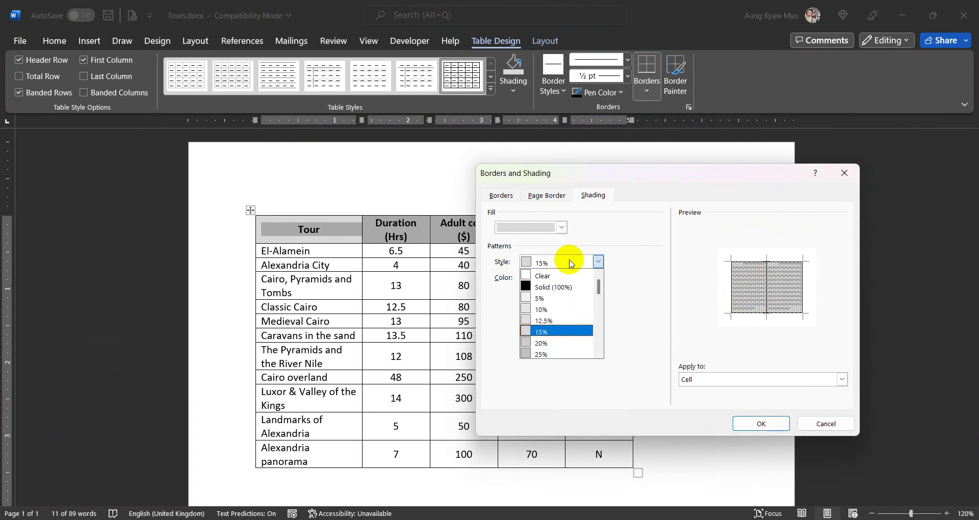
{"action": "left_click", "coordinate": [543, 276]}
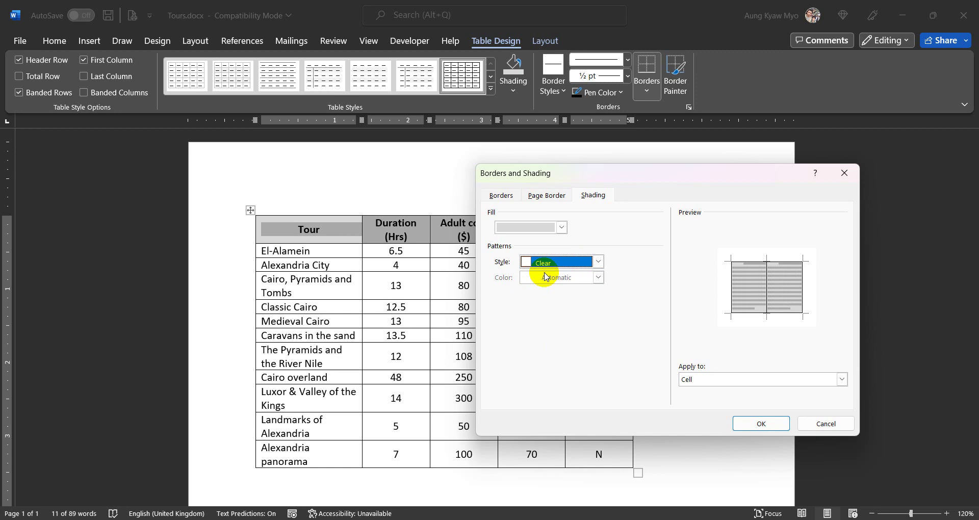
Apply the Solid (100%) shading pattern to the header row.
{"action": "left_click", "coordinate": [572, 264]}
{"action": "left_click", "coordinate": [555, 287]}
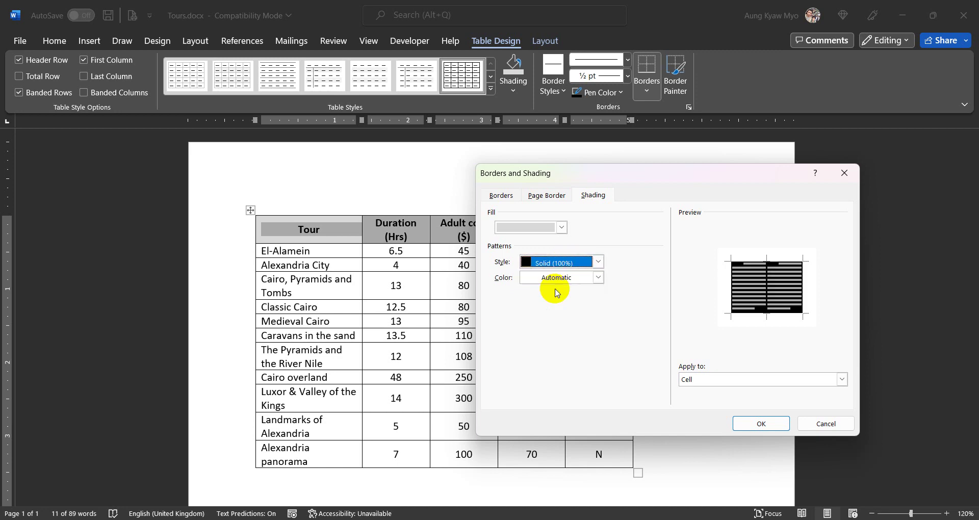
{"action": "left_click", "coordinate": [782, 423]}
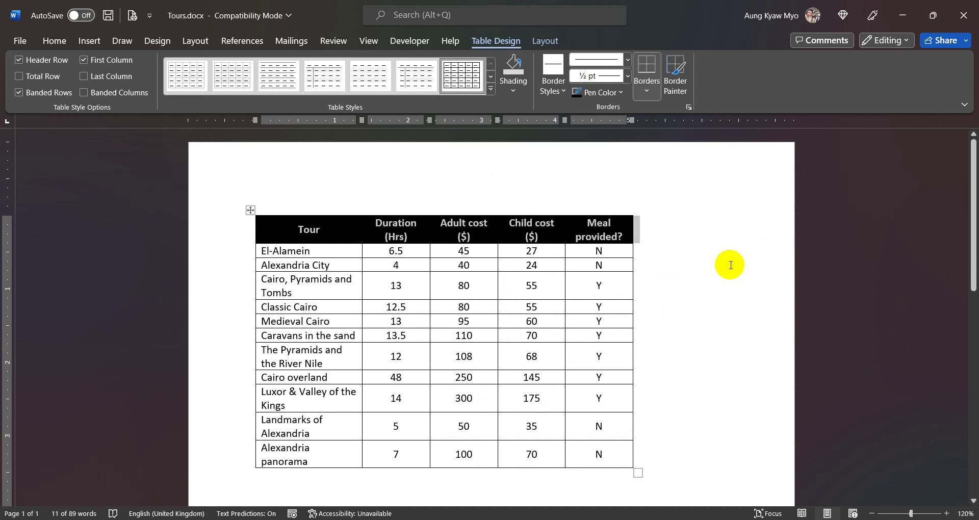
Change the header row's shading pattern style to 20% and apply it.
{"action": "left_click", "coordinate": [646, 87]}
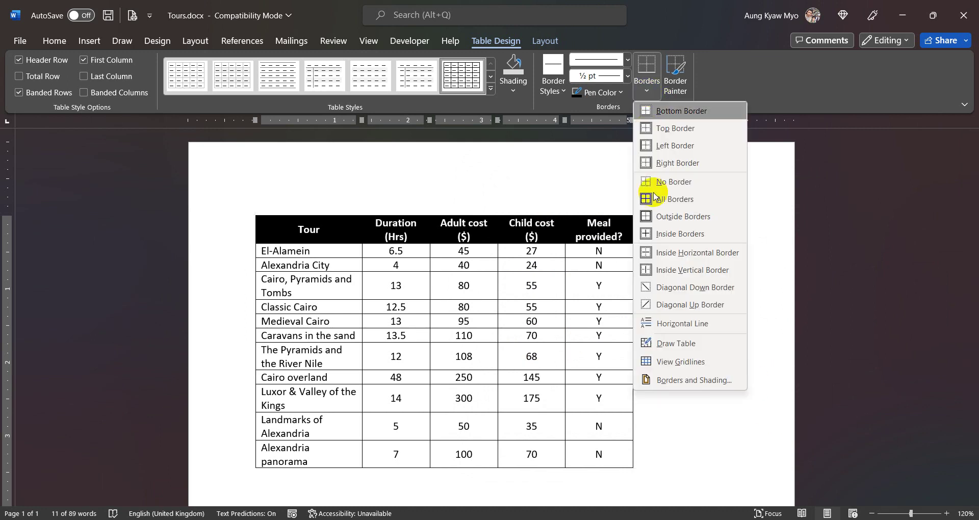
{"action": "left_click", "coordinate": [671, 380]}
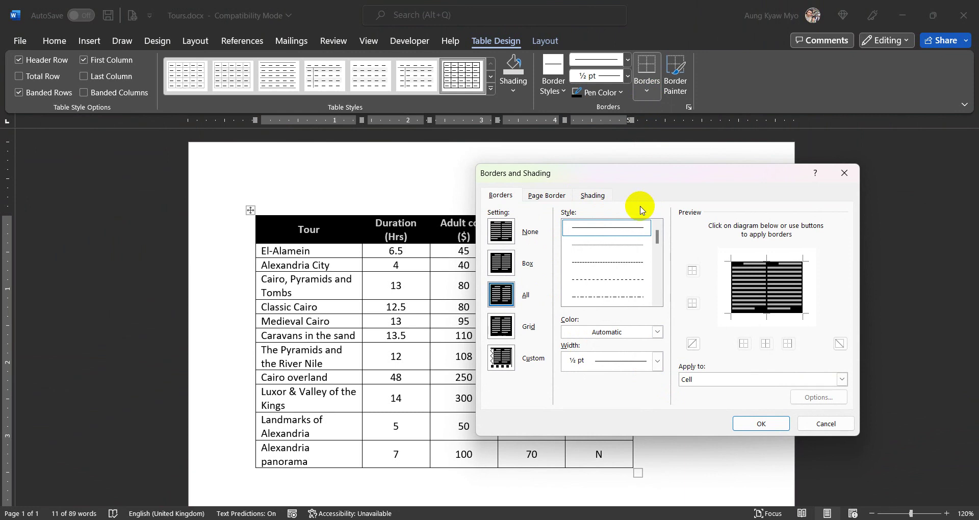
{"action": "left_click", "coordinate": [592, 195]}
{"action": "left_click", "coordinate": [550, 262]}
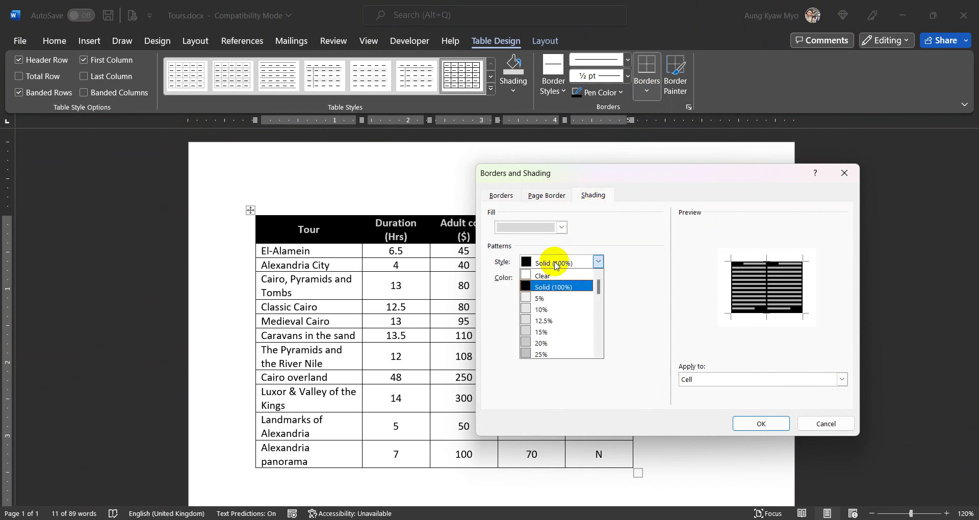
{"action": "left_click", "coordinate": [542, 343]}
{"action": "left_click", "coordinate": [773, 428]}
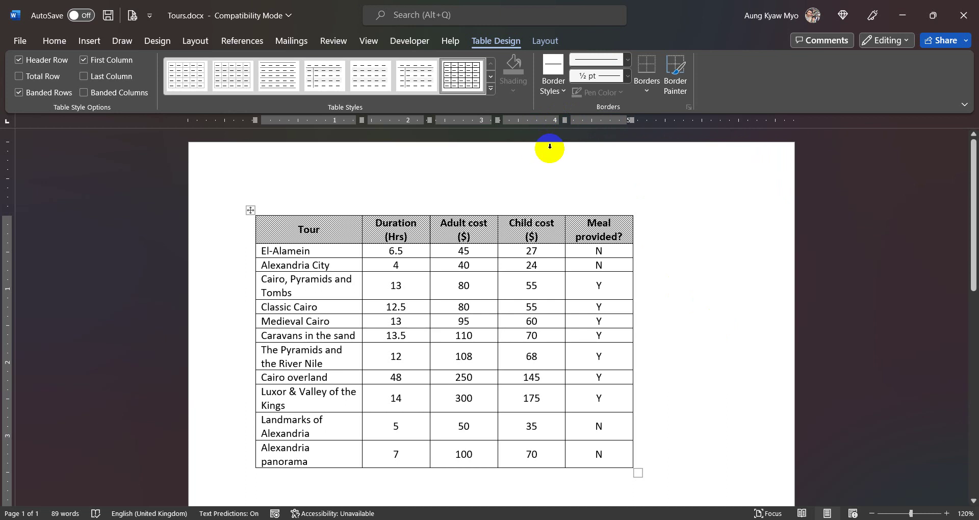
Set the header row's shading pattern style to Clear in the Borders and Shading settings.
{"action": "left_click", "coordinate": [230, 228]}
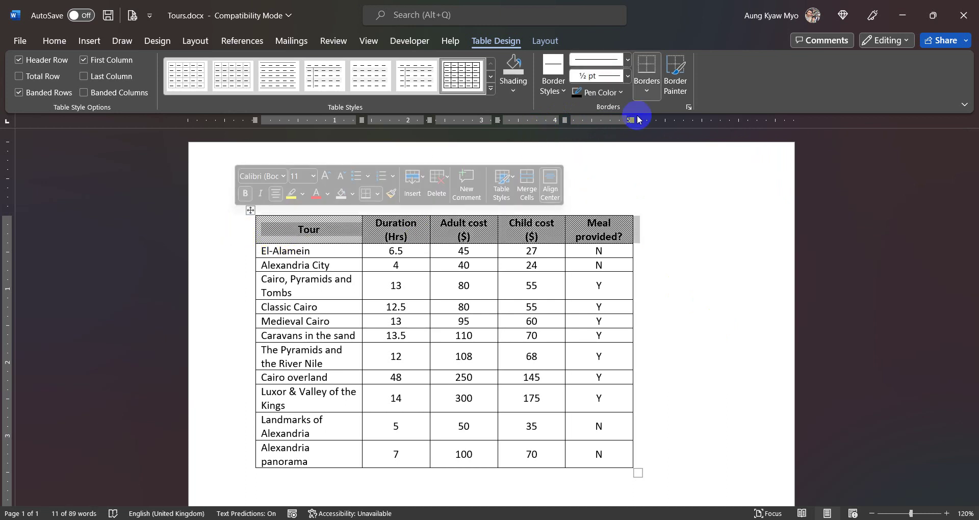
{"action": "left_click", "coordinate": [645, 94]}
{"action": "left_click", "coordinate": [689, 386]}
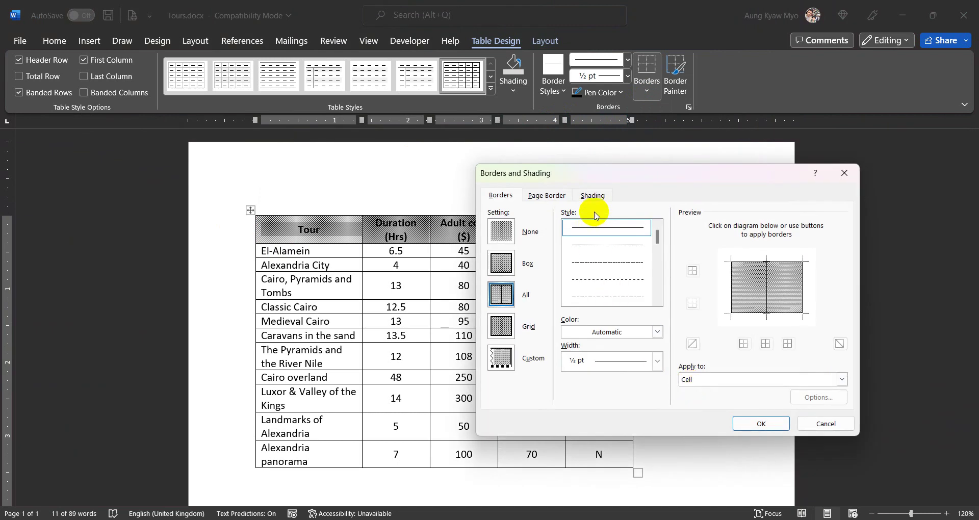
{"action": "left_click", "coordinate": [599, 196]}
{"action": "left_click", "coordinate": [555, 262]}
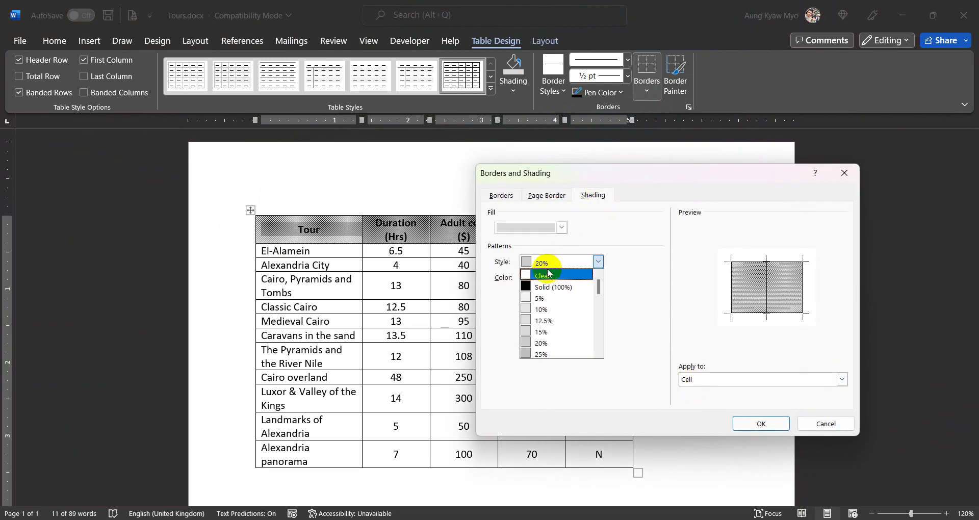
{"action": "left_click", "coordinate": [560, 269]}
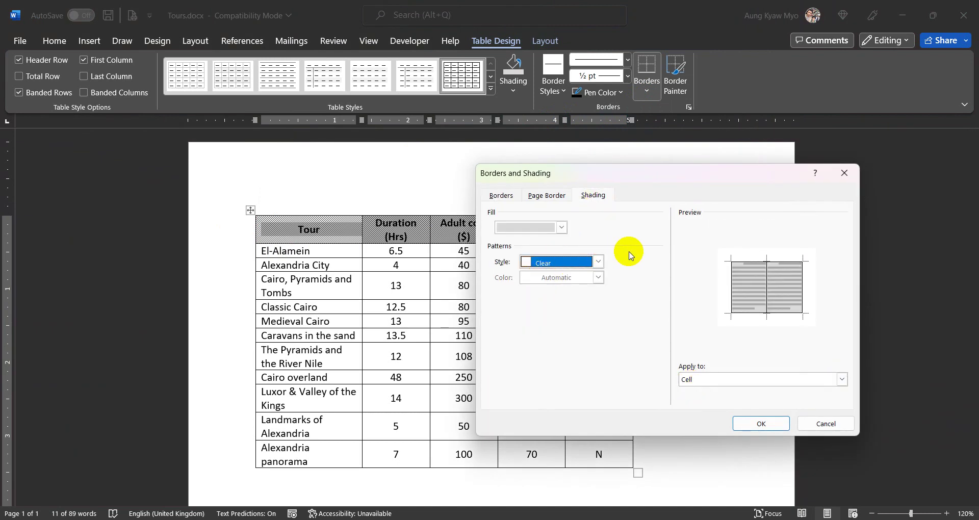
Replace the header row's bottom border with a ½ pt double line, apply it, and deselect the table.
{"action": "left_click", "coordinate": [502, 196]}
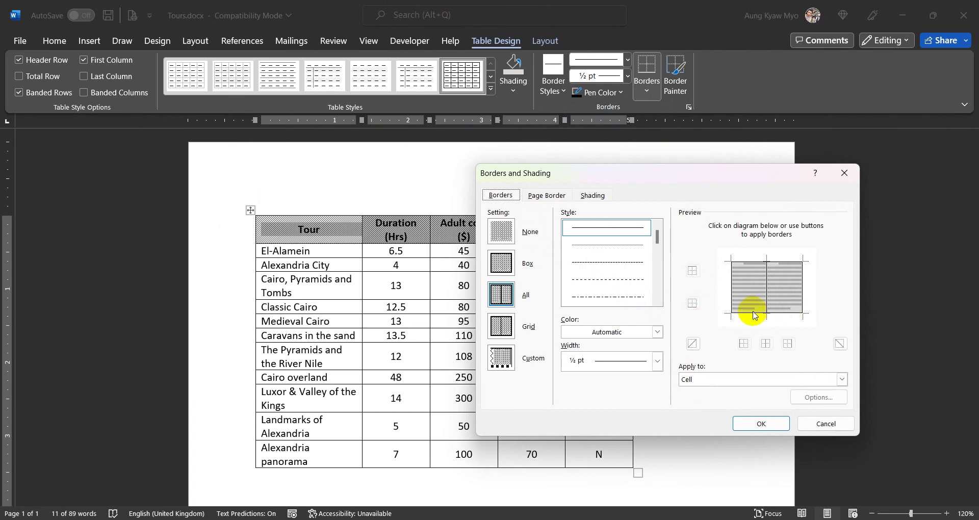
{"action": "left_click", "coordinate": [692, 304]}
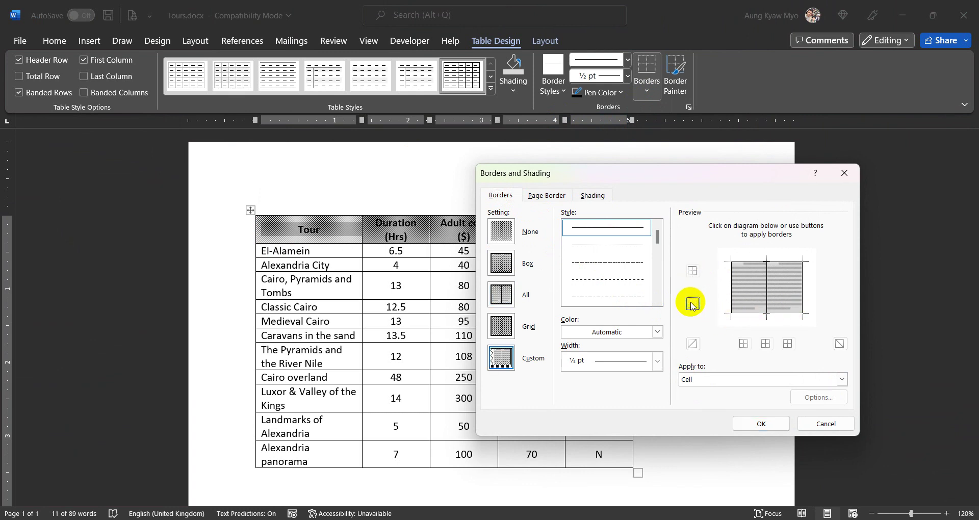
{"action": "left_click", "coordinate": [628, 364]}
{"action": "left_click", "coordinate": [628, 364]}
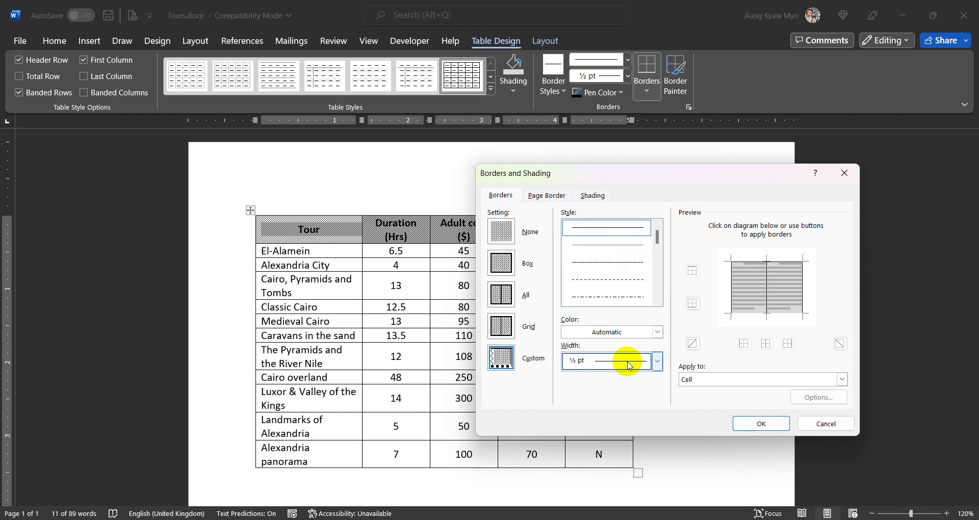
{"action": "left_click_drag", "start_coordinate": [659, 233], "coordinate": [658, 243]}
{"action": "left_click", "coordinate": [615, 246]}
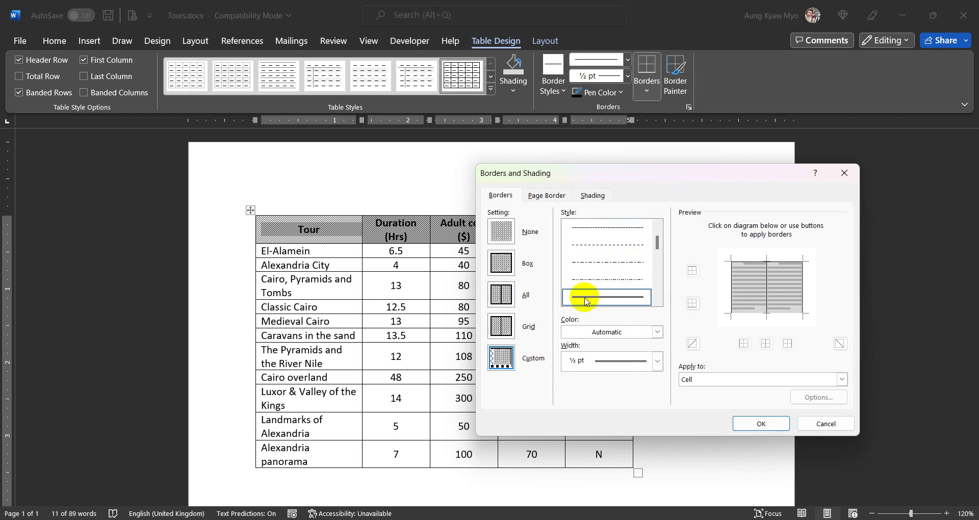
{"action": "left_click", "coordinate": [692, 307]}
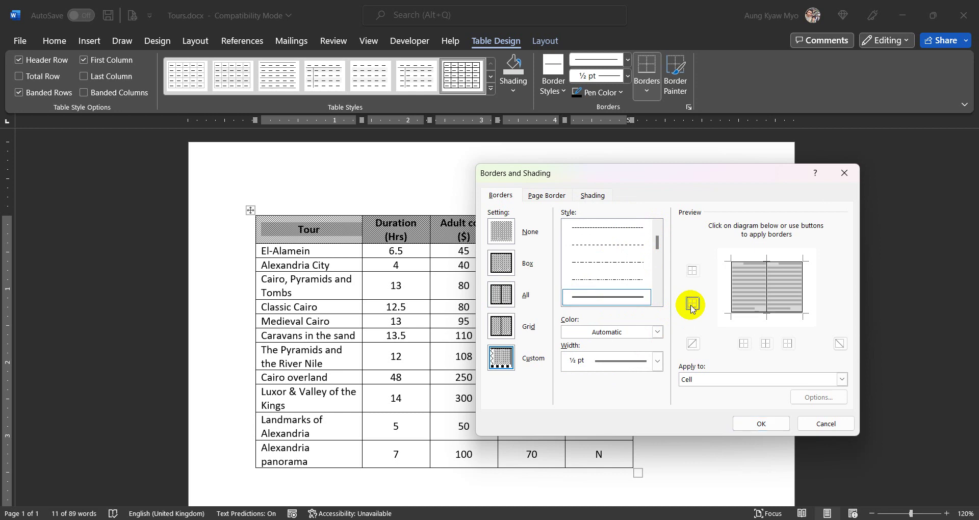
{"action": "left_click", "coordinate": [769, 423]}
{"action": "left_click", "coordinate": [719, 356]}
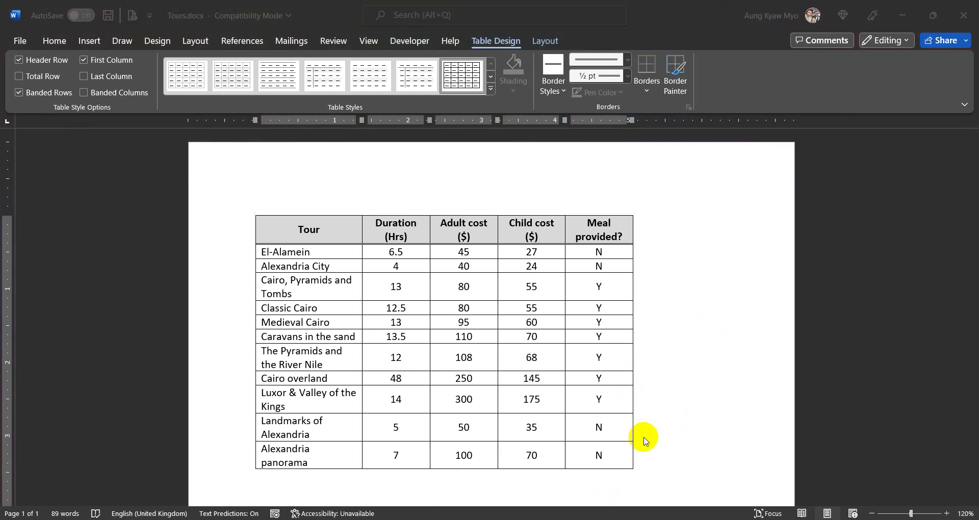
Generate sample text below the tours table with the formula =rand(2,3).
{"action": "scroll", "coordinate": [662, 456], "scroll_direction": "down", "scroll_amount": 3}
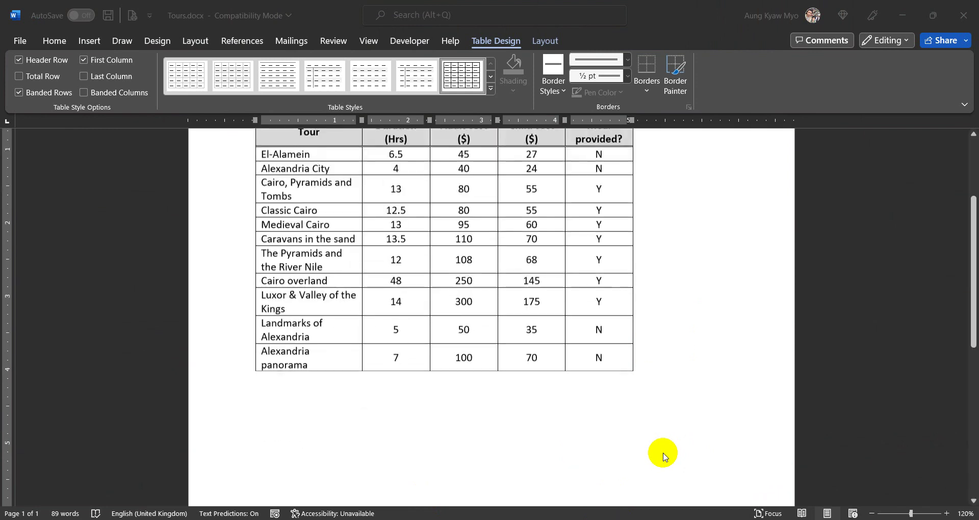
{"action": "left_click", "coordinate": [298, 354]}
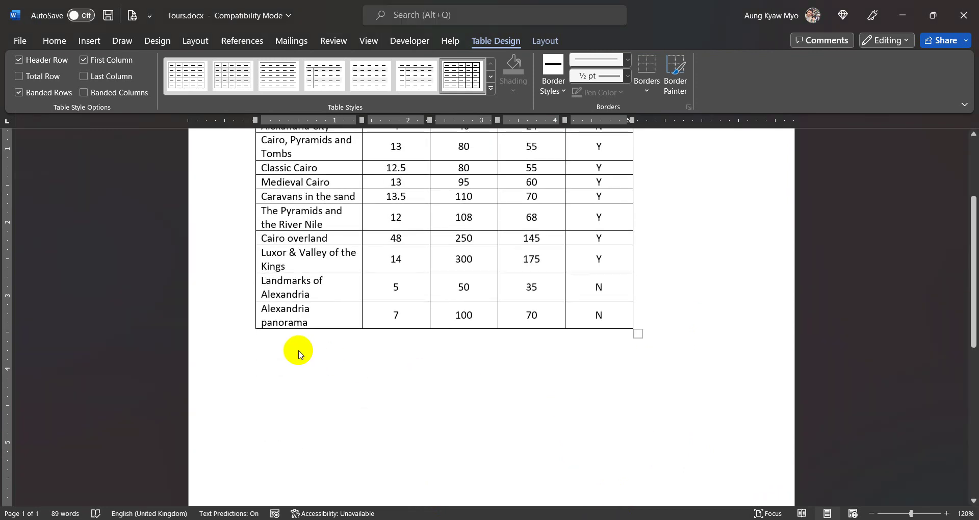
{"action": "left_click", "coordinate": [272, 345]}
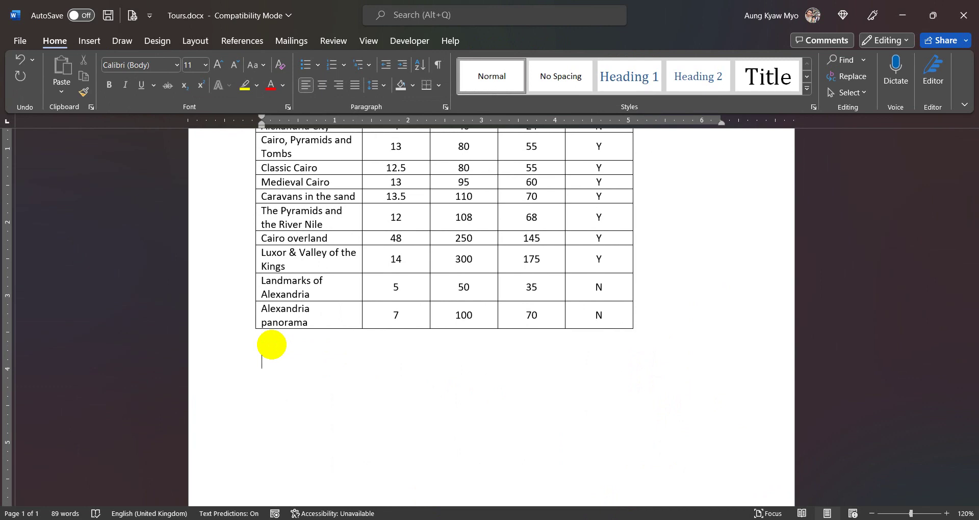
{"action": "type", "text": "="}
{"action": "type", "text": "rnad"}
{"action": "key", "text": "Left"}
{"action": "key", "text": "BackSpace"}
{"action": "type", "text": "and"}
{"action": "type", "text": "(3,2"}
{"action": "type", "text": ")"}
{"action": "key", "text": "BackSpace"}
{"action": "key", "text": "BackSpace"}
{"action": "key", "text": "BackSpace"}
{"action": "type", "text": "2,3"}
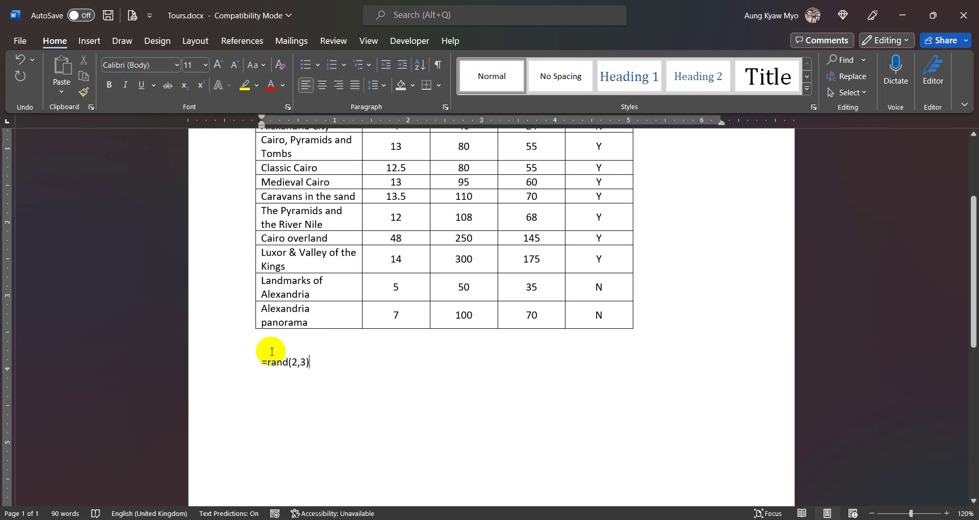
{"action": "key", "text": "Return"}
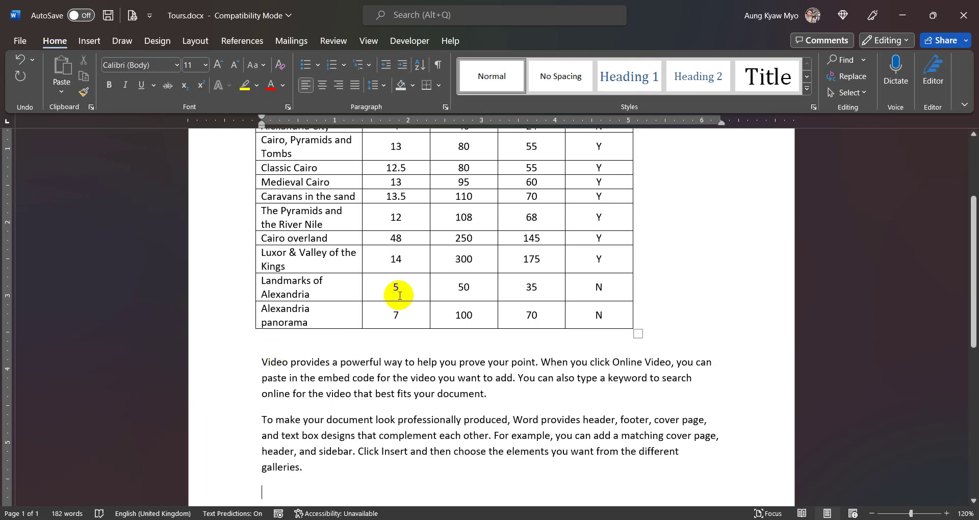
Try a 0.5-inch first-line indent and then a 0.5-inch hanging indent on the first sample paragraph, resetting each to zero.
{"action": "scroll", "coordinate": [391, 423], "scroll_direction": "down", "scroll_amount": 2}
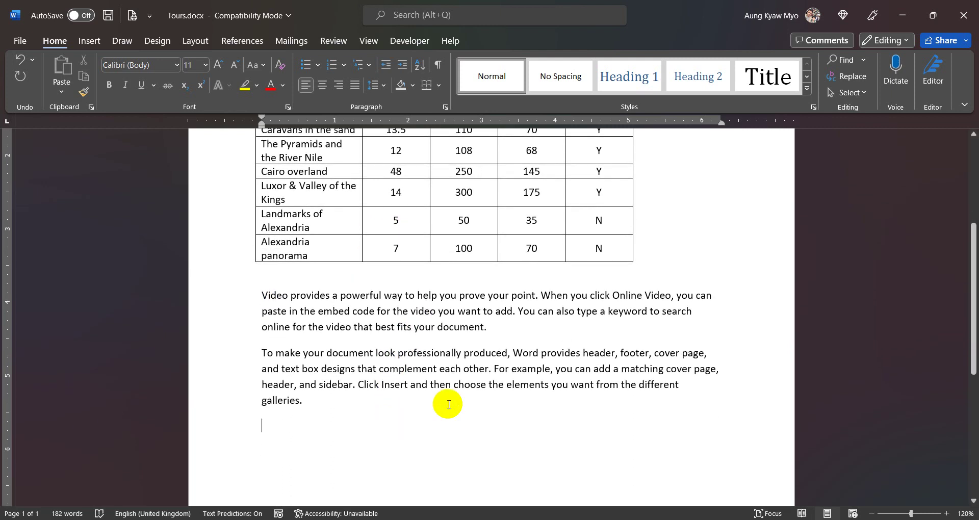
{"action": "left_click", "coordinate": [260, 295]}
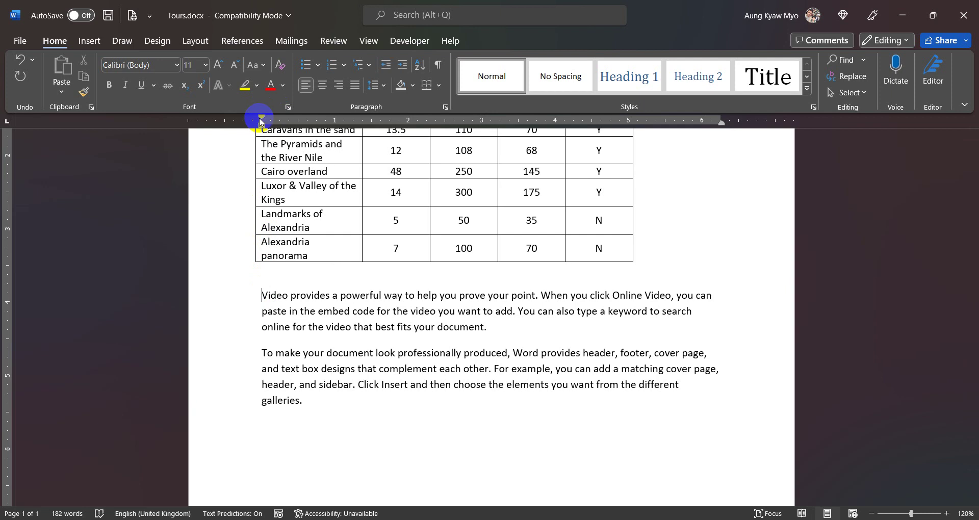
{"action": "mouse_move", "coordinate": [261, 116]}
{"action": "left_mouse_down"}
{"action": "mouse_move", "coordinate": [335, 117]}
{"action": "mouse_move", "coordinate": [298, 122]}
{"action": "left_mouse_up"}
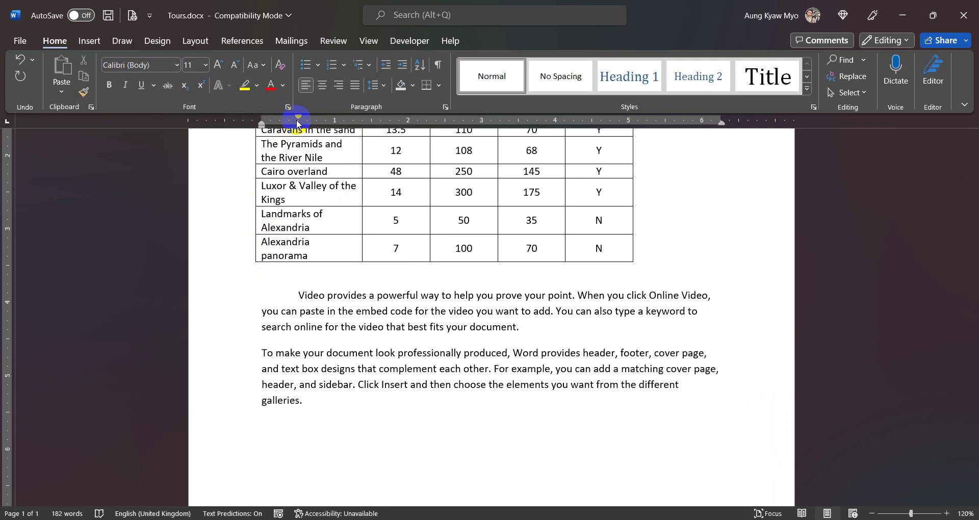
{"action": "left_click_drag", "start_coordinate": [298, 121], "coordinate": [262, 123]}
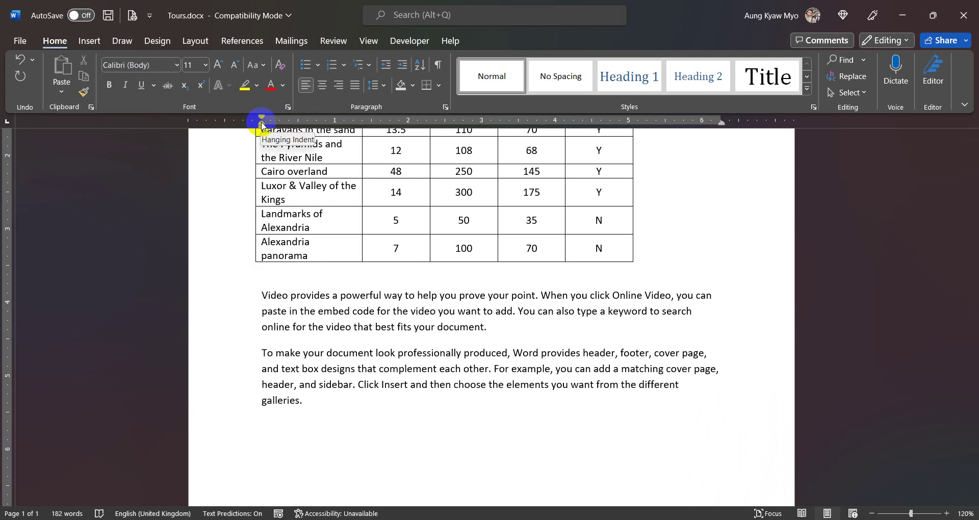
{"action": "left_click_drag", "start_coordinate": [262, 124], "coordinate": [299, 126]}
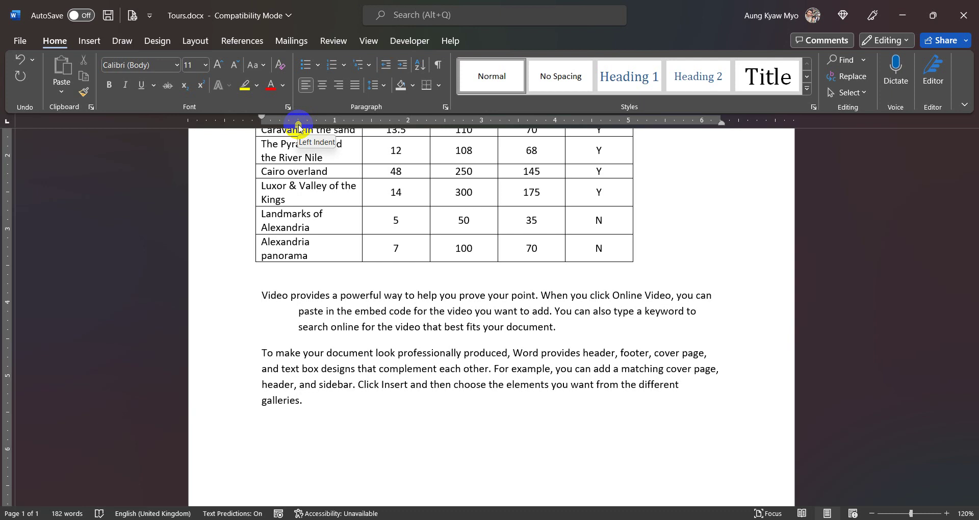
{"action": "mouse_move", "coordinate": [299, 126]}
{"action": "left_mouse_down"}
{"action": "mouse_move", "coordinate": [262, 130]}
{"action": "mouse_move", "coordinate": [243, 119]}
{"action": "mouse_move", "coordinate": [262, 123]}
{"action": "left_mouse_up"}
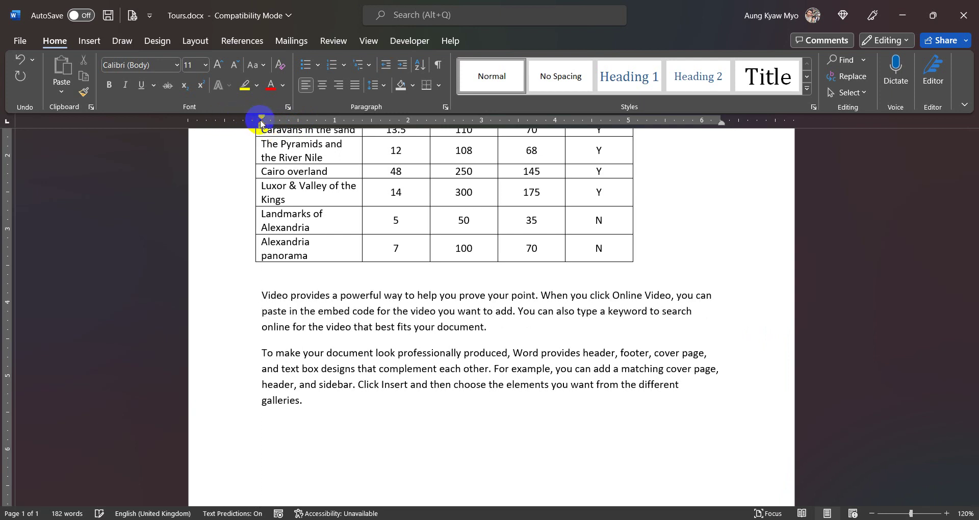
Try a left indent of about 0.6 inch on the whole first sample paragraph and undo it.
{"action": "left_click", "coordinate": [271, 277]}
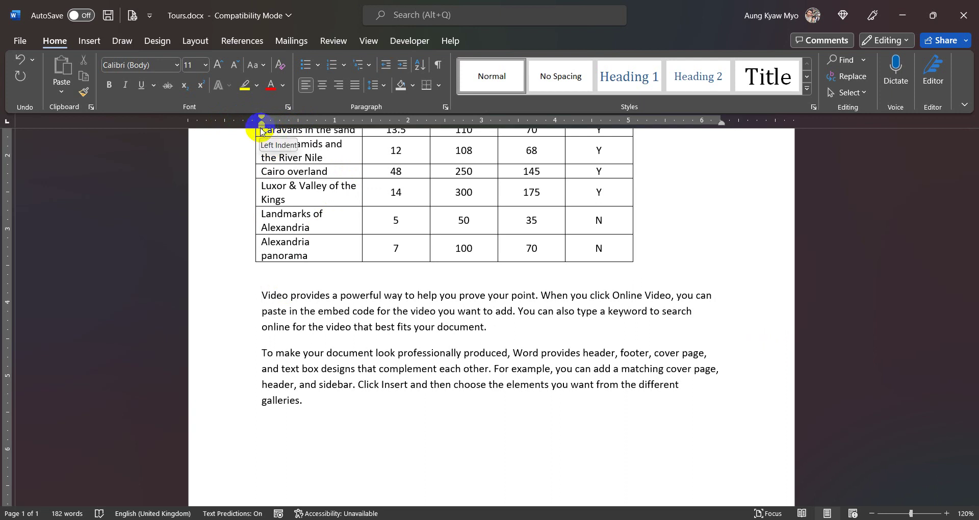
{"action": "mouse_move", "coordinate": [261, 131]}
{"action": "left_mouse_down"}
{"action": "mouse_move", "coordinate": [275, 131]}
{"action": "mouse_move", "coordinate": [258, 124]}
{"action": "left_mouse_up"}
{"action": "key", "text": "ctrl+z"}
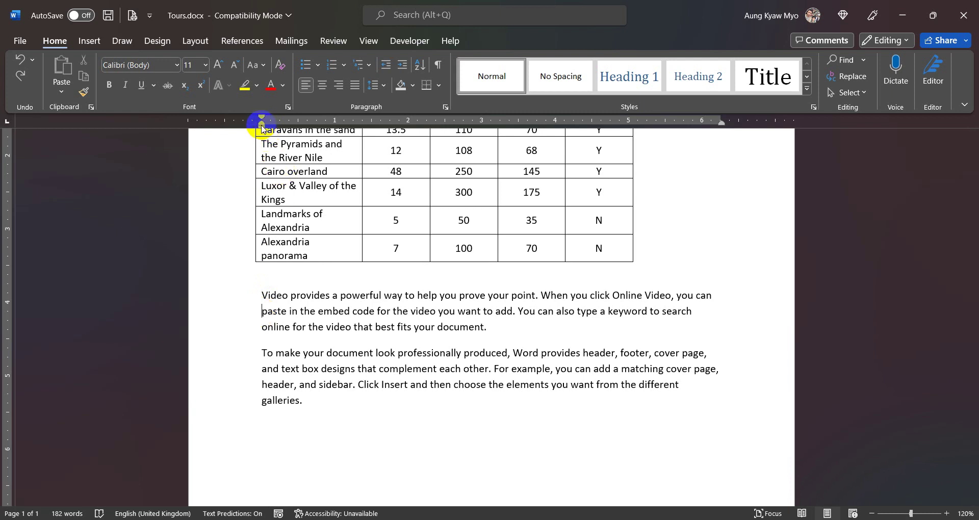
{"action": "left_click_drag", "start_coordinate": [261, 130], "coordinate": [304, 131]}
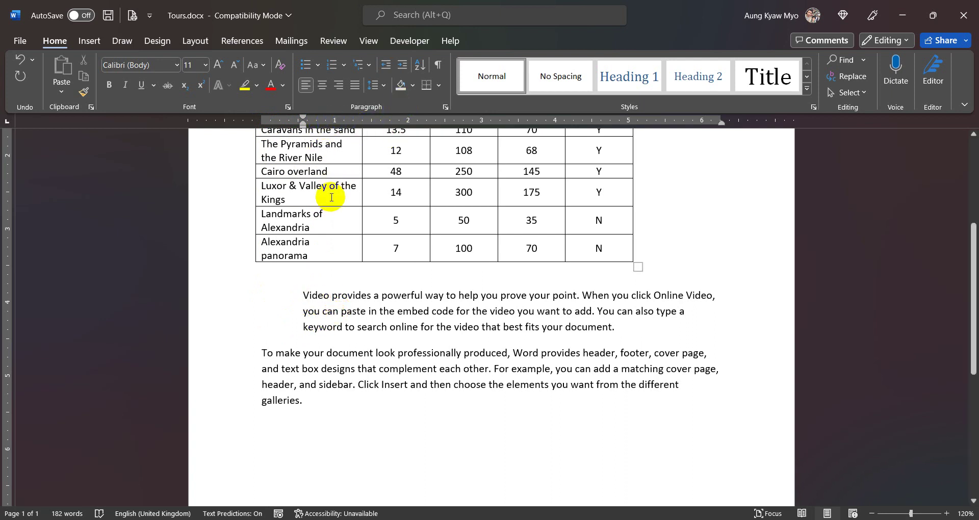
{"action": "key", "text": "ctrl+z"}
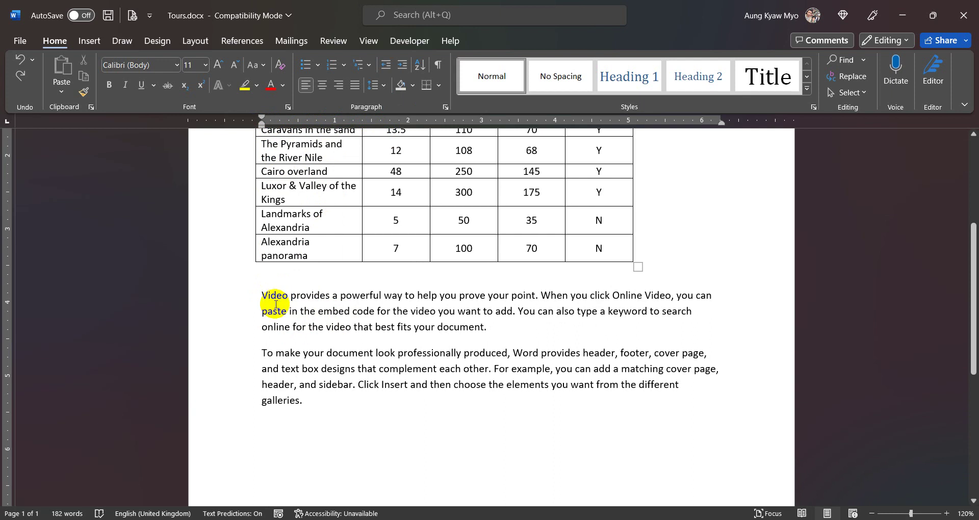
Increase the left indent of the first sample paragraph by one level to 0.5 inch.
{"action": "left_click", "coordinate": [263, 295]}
{"action": "left_click", "coordinate": [263, 312]}
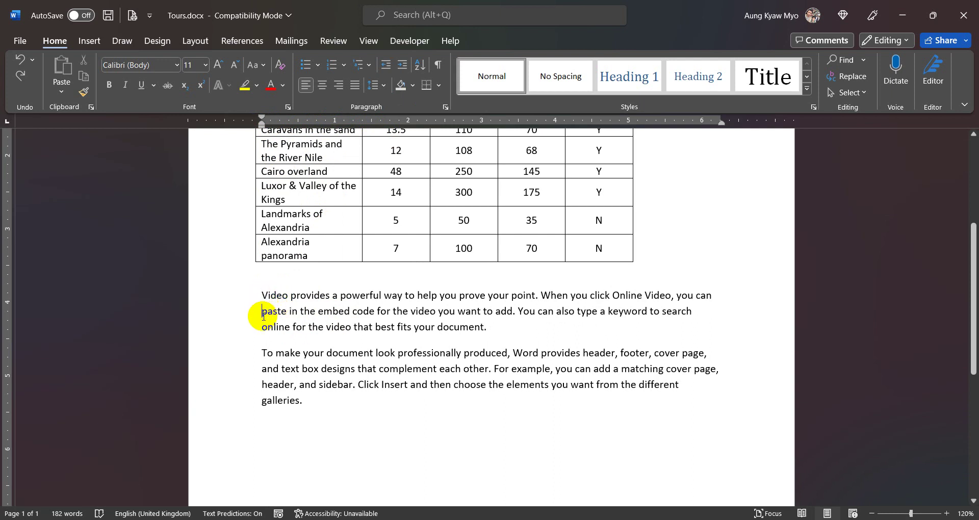
{"action": "left_click", "coordinate": [261, 296]}
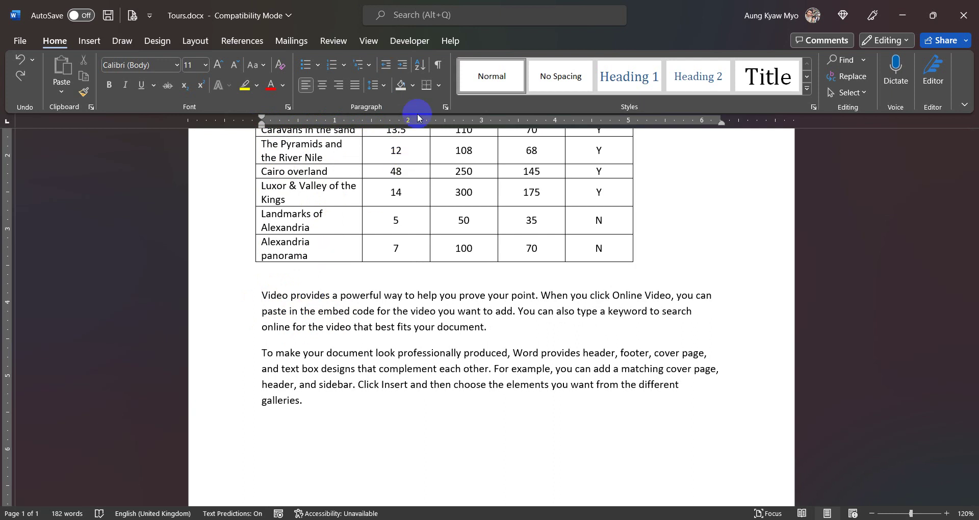
{"action": "left_click", "coordinate": [403, 65]}
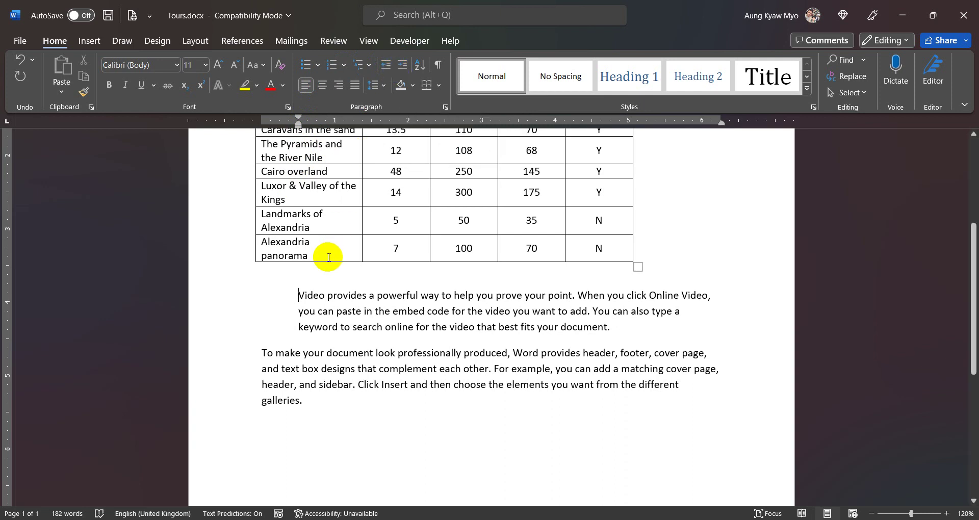
Set left-aligned tab stops without leaders at 1" and 2" for the first sample paragraph.
{"action": "left_click", "coordinate": [446, 106]}
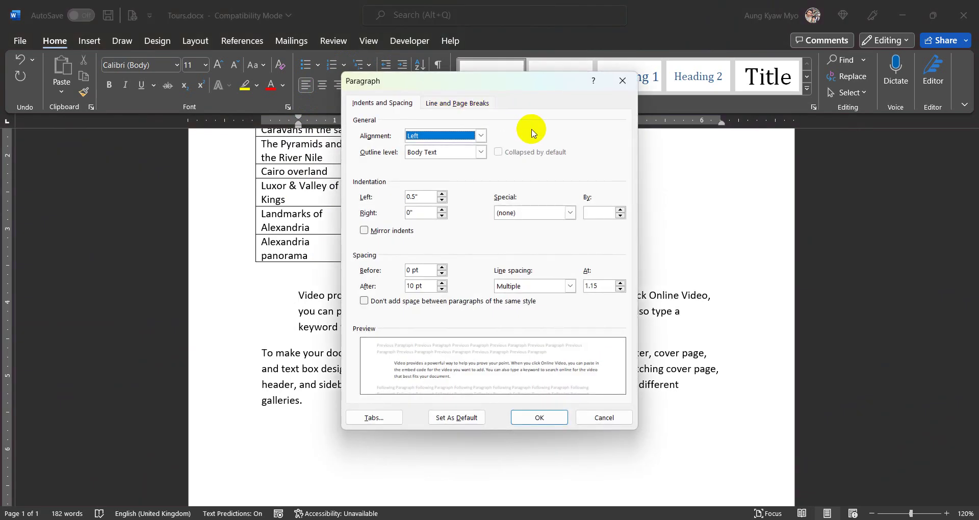
{"action": "left_click", "coordinate": [375, 418]}
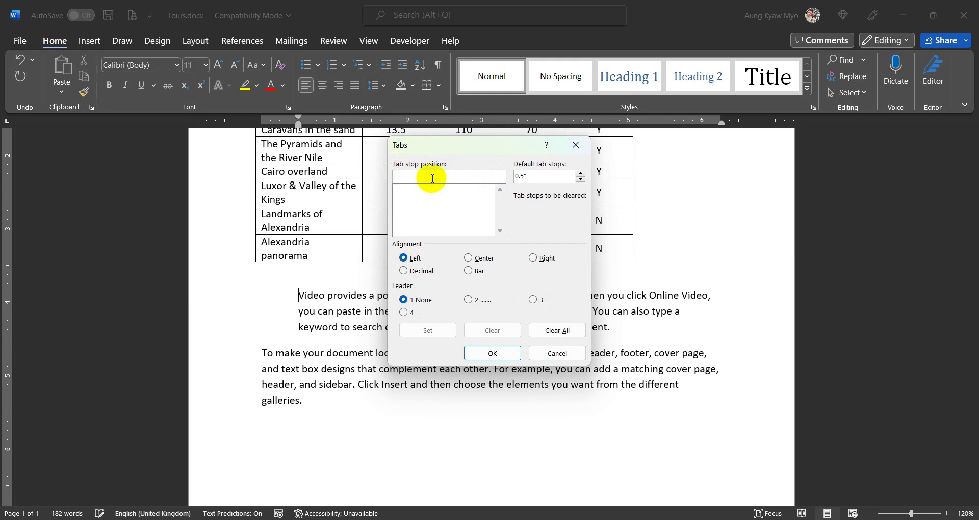
{"action": "type", "text": "1"}
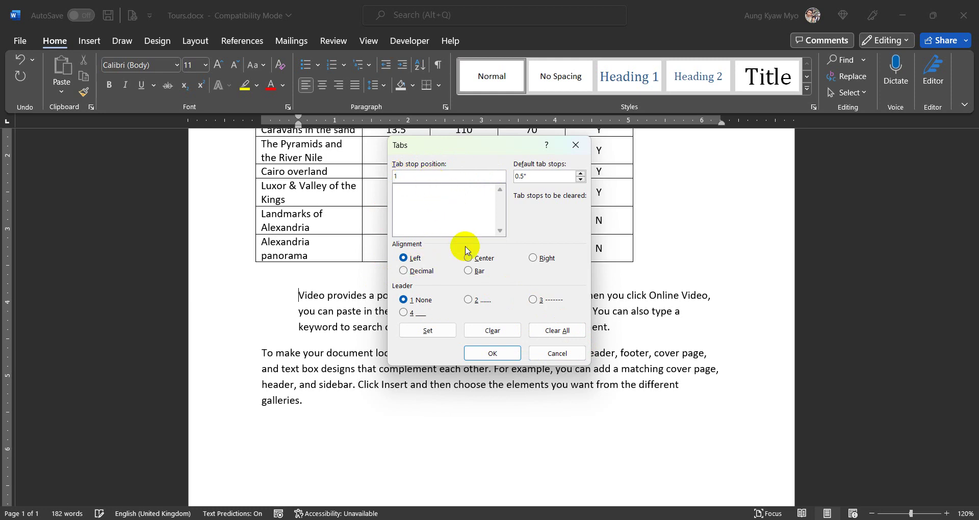
{"action": "left_click", "coordinate": [427, 331]}
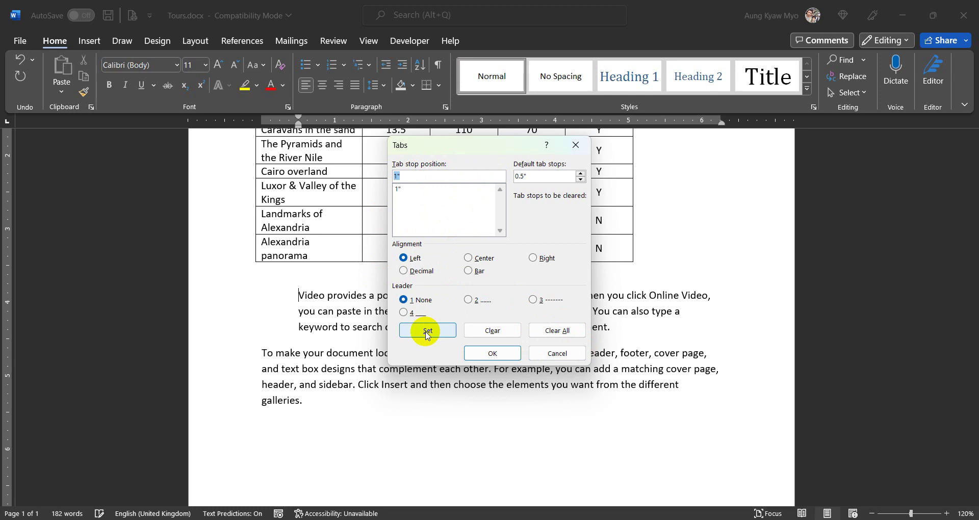
{"action": "type", "text": "2"}
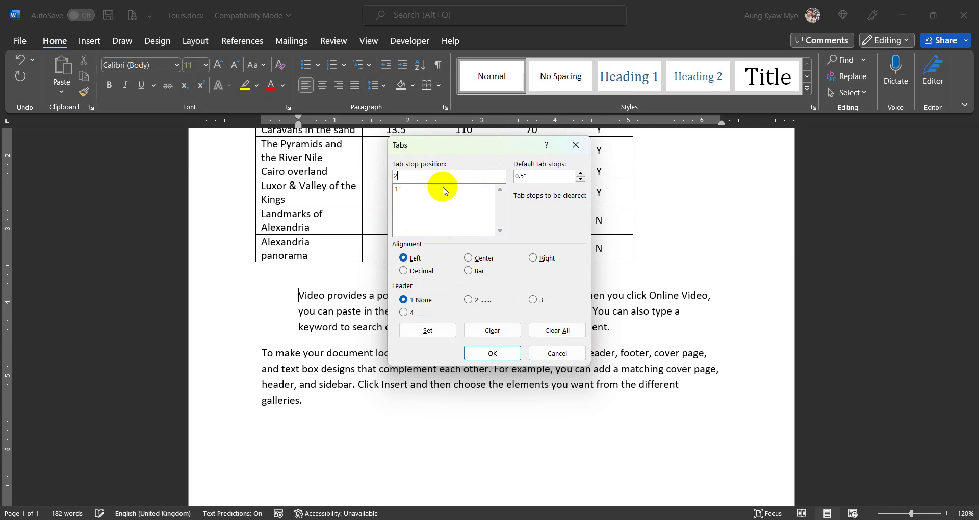
{"action": "left_click", "coordinate": [422, 334]}
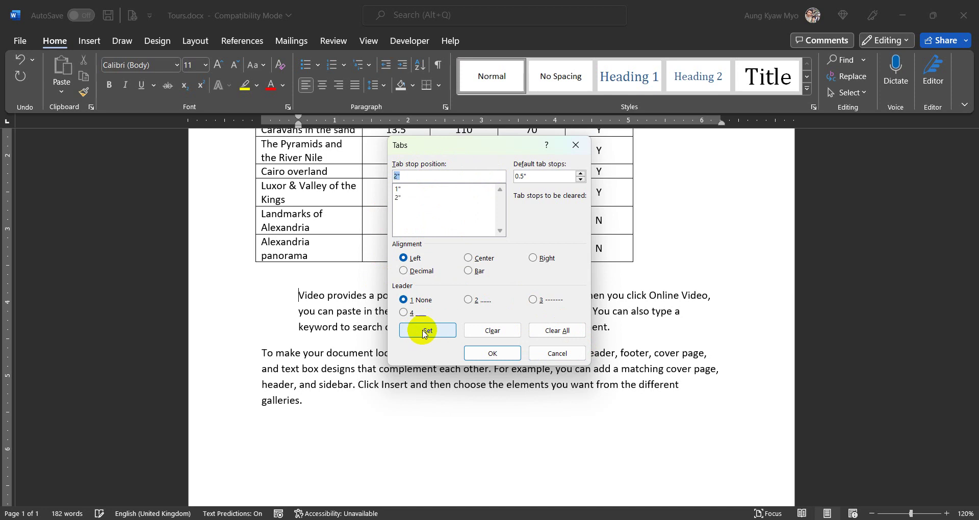
{"action": "left_click", "coordinate": [512, 354]}
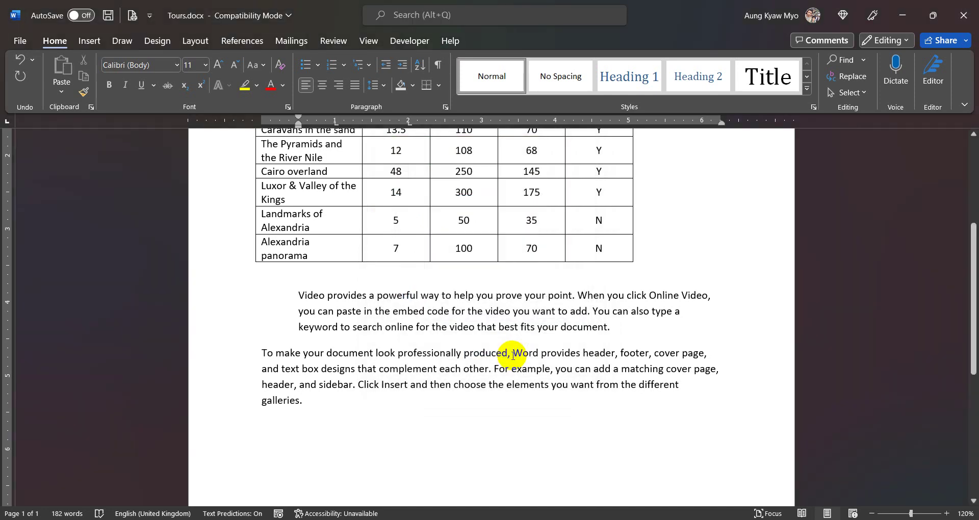
Insert two tabs before "Video" so the first sample paragraph's opening line starts at the 2" tab stop.
{"action": "left_click", "coordinate": [335, 128]}
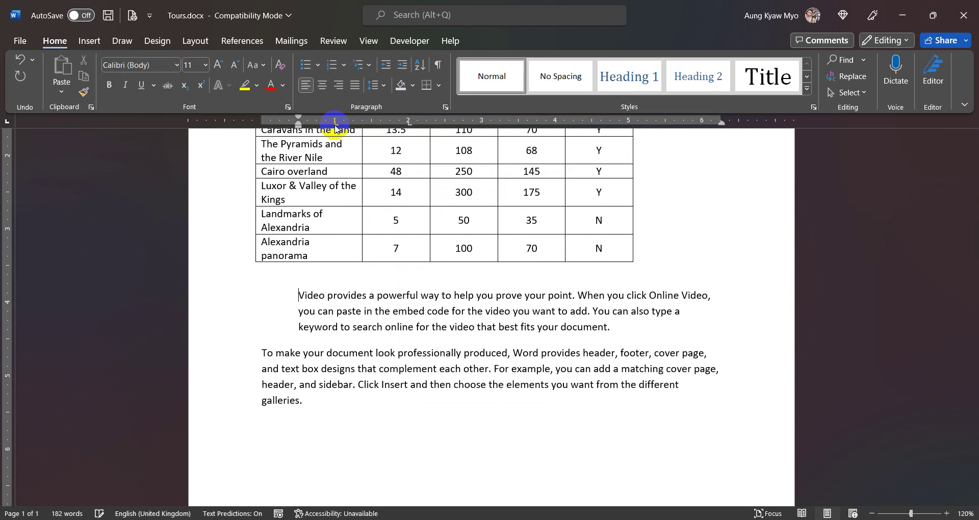
{"action": "left_click", "coordinate": [408, 127]}
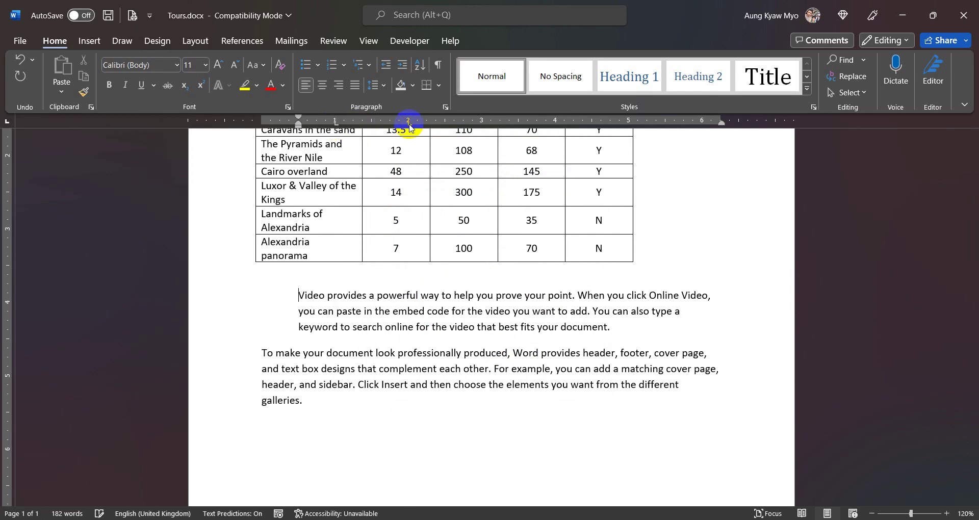
{"action": "left_click", "coordinate": [300, 295]}
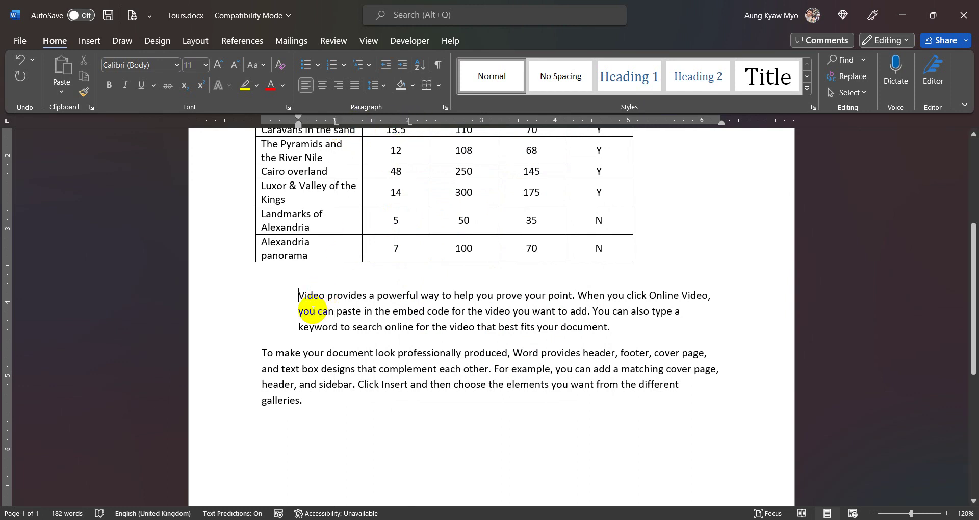
{"action": "key", "text": "Tab"}
{"action": "key", "text": "Tab"}
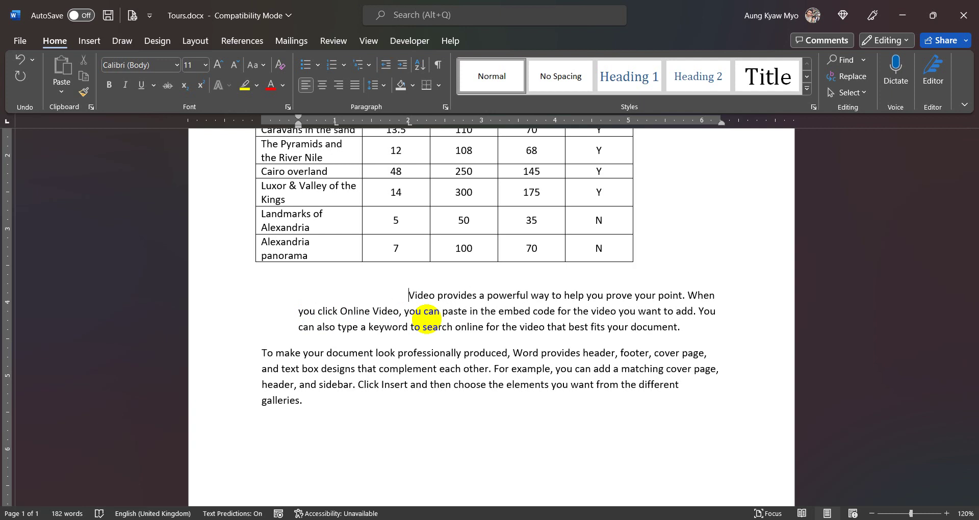
Remove the two leading tabs and the left indent from the first sample paragraph.
{"action": "key", "text": "BackSpace"}
{"action": "key", "text": "BackSpace"}
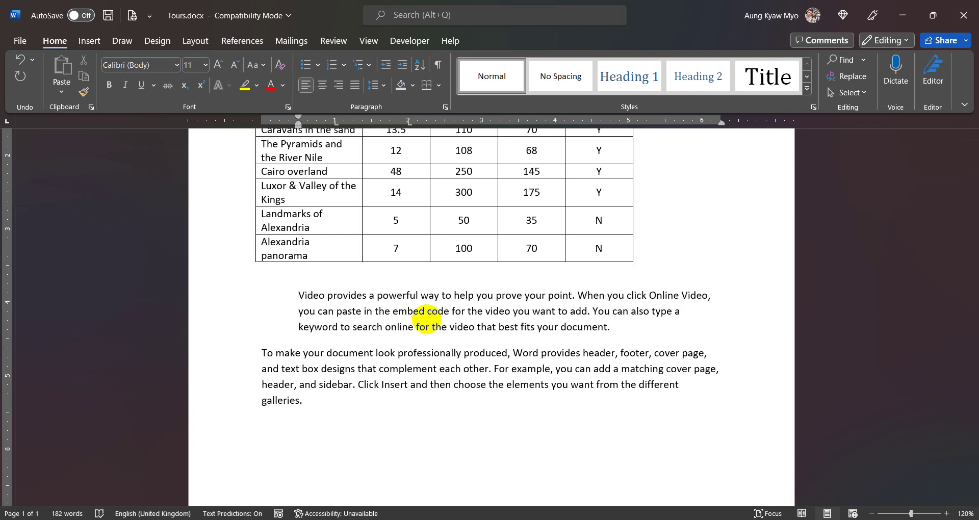
{"action": "key", "text": "BackSpace"}
Add an empty paragraph below the second sample paragraph with left-aligned, leaderless tab stops at 1", 2", 3", 4" and 5".
{"action": "left_click", "coordinate": [357, 403]}
{"action": "key", "text": "Return"}
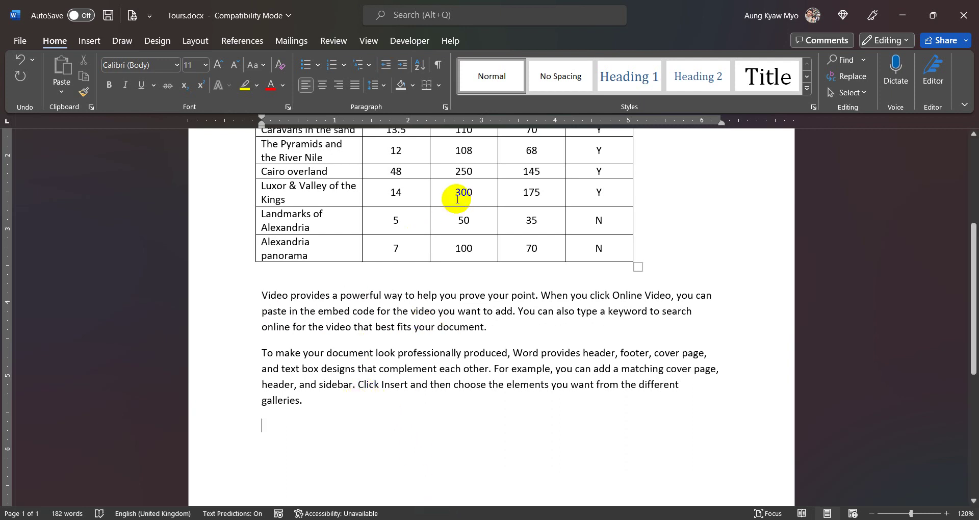
{"action": "left_click", "coordinate": [445, 108]}
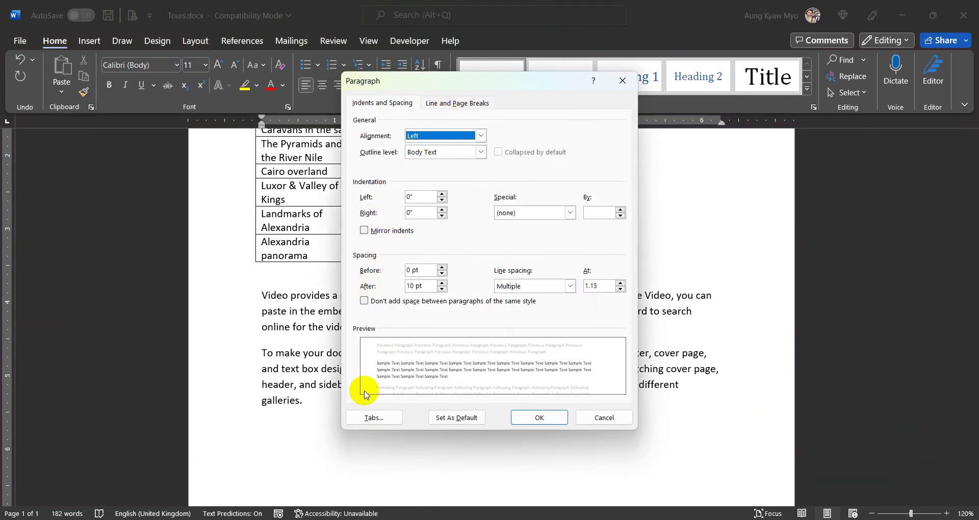
{"action": "left_click", "coordinate": [374, 418]}
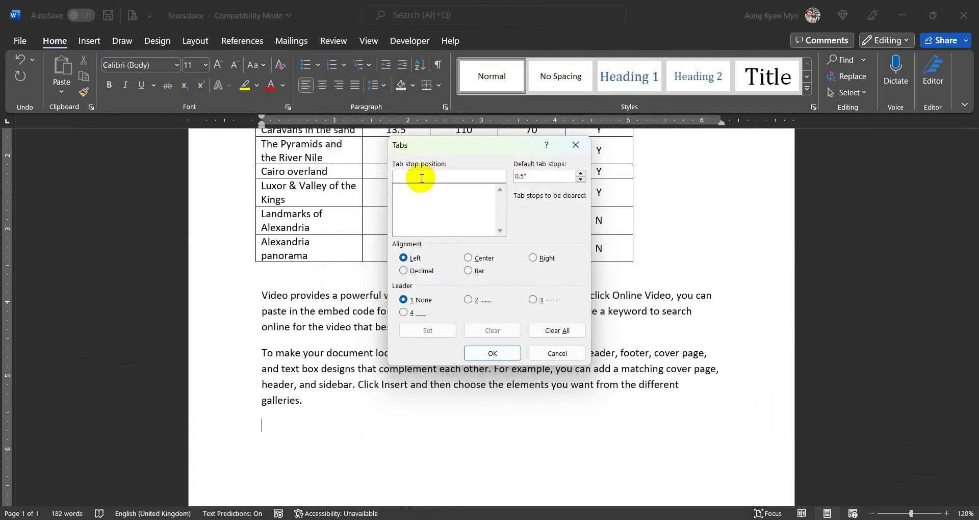
{"action": "type", "text": "1"}
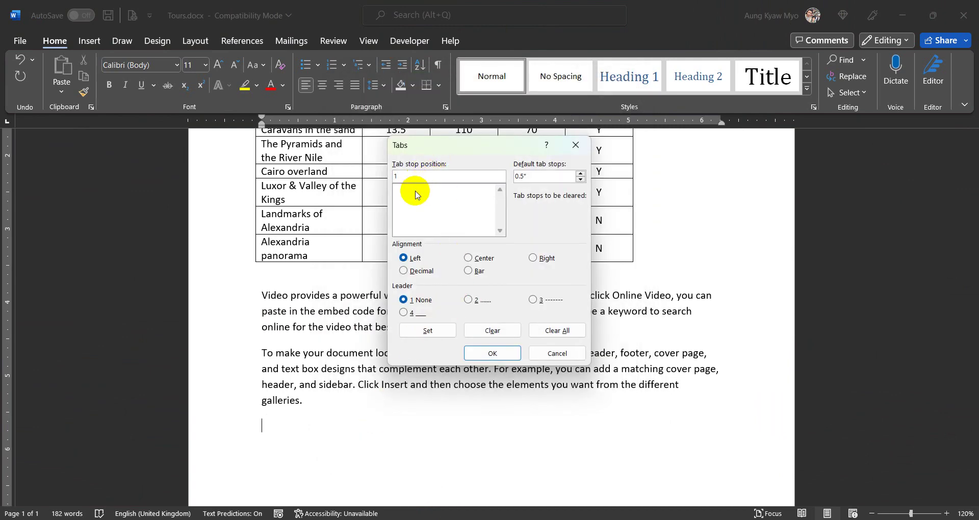
{"action": "left_click", "coordinate": [431, 332]}
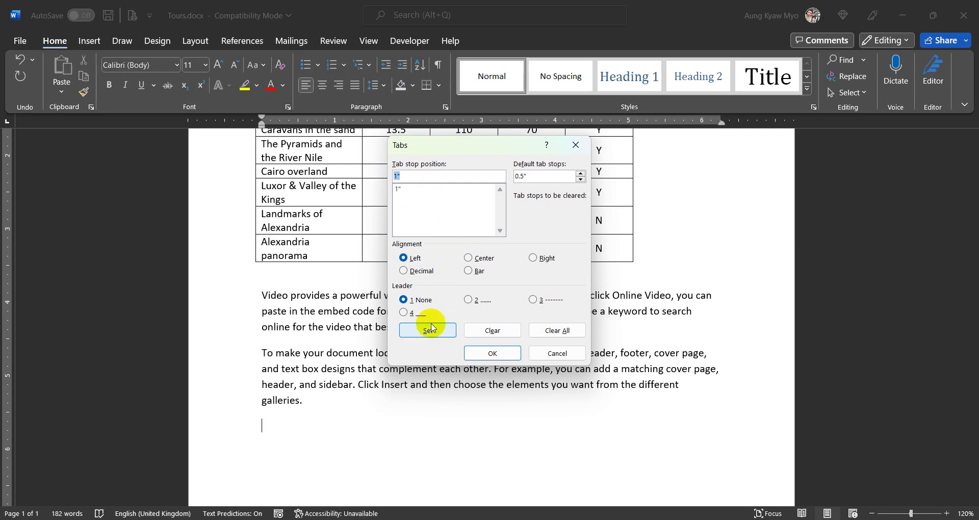
{"action": "type", "text": "2"}
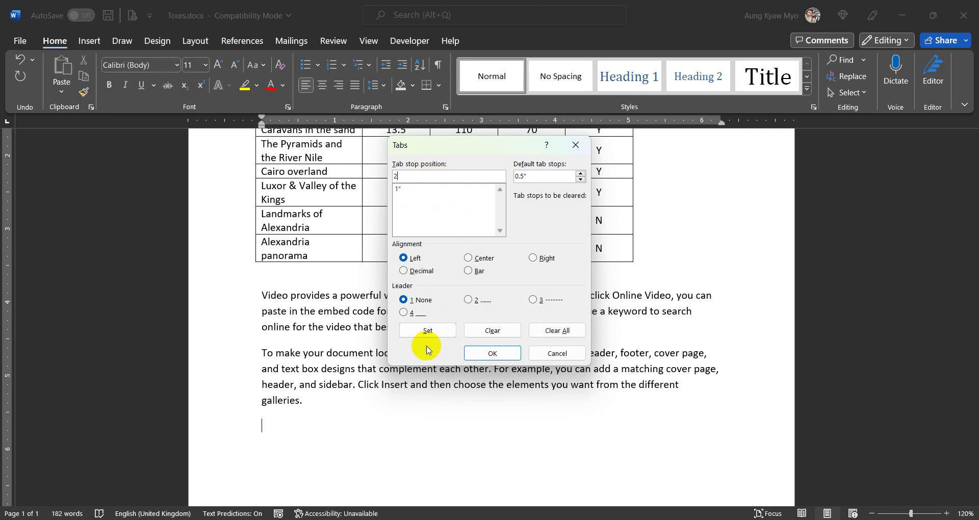
{"action": "left_click", "coordinate": [434, 331]}
{"action": "type", "text": "3"}
{"action": "left_click", "coordinate": [434, 331]}
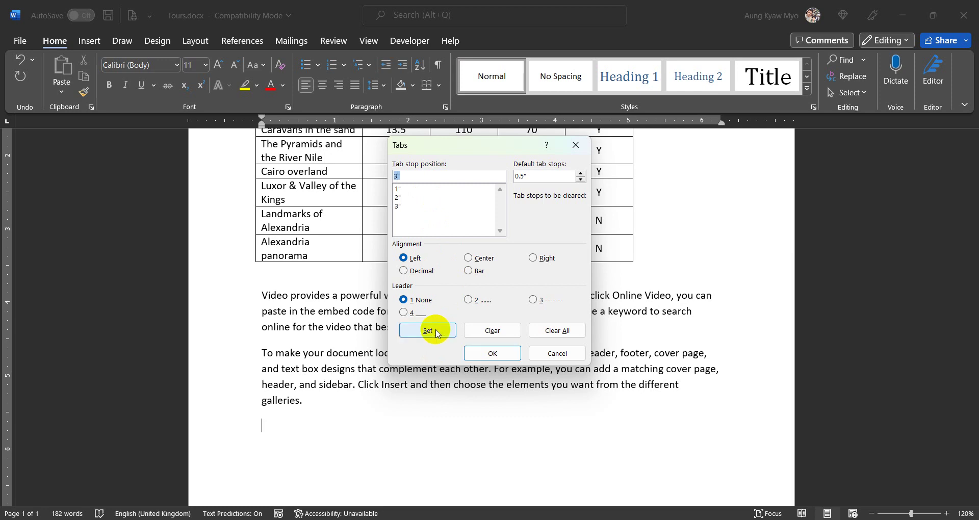
{"action": "type", "text": "4"}
{"action": "left_click", "coordinate": [435, 332]}
{"action": "type", "text": "5"}
{"action": "left_click", "coordinate": [434, 331]}
{"action": "left_click", "coordinate": [472, 352]}
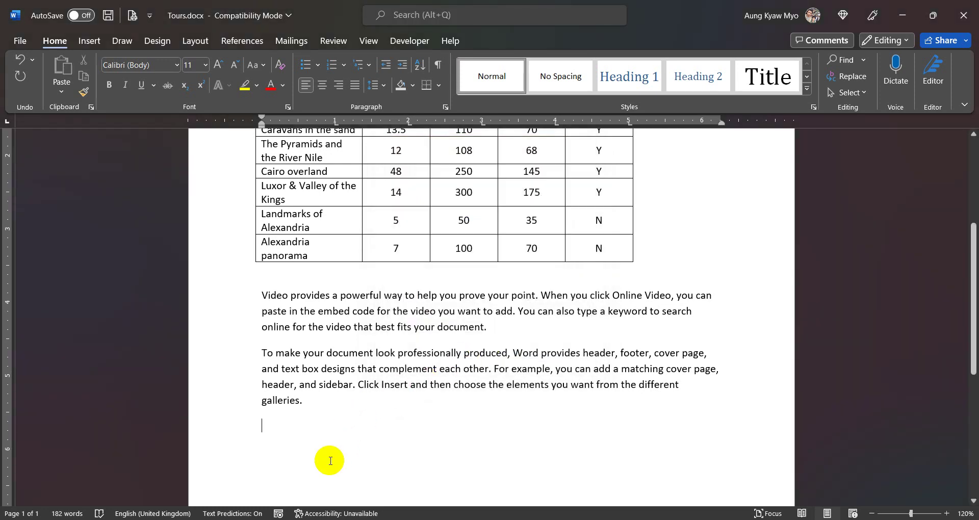
Begin the new line with "A. " as plain text, undoing the automatic list numbering.
{"action": "type", "text": "(a"}
{"action": "key", "text": "BackSpace"}
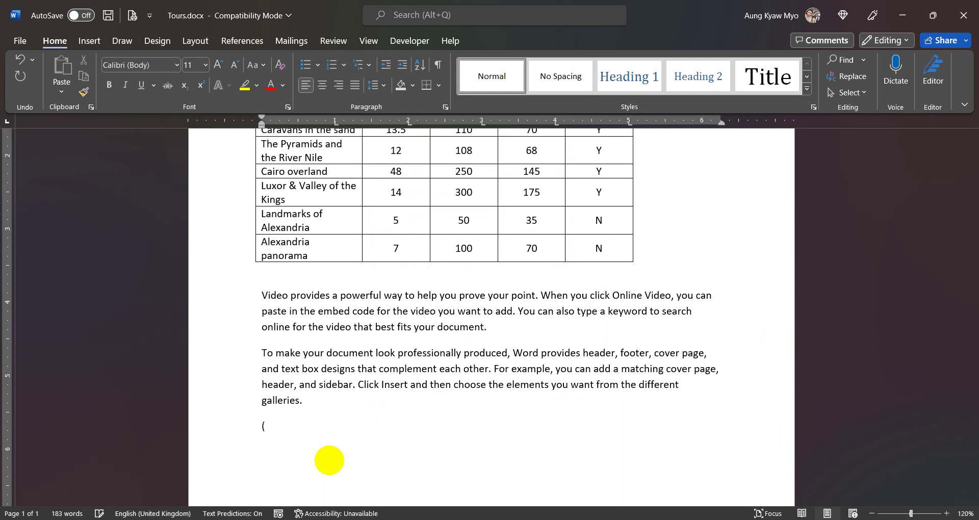
{"action": "key", "text": "BackSpace"}
{"action": "type", "text": "A. "}
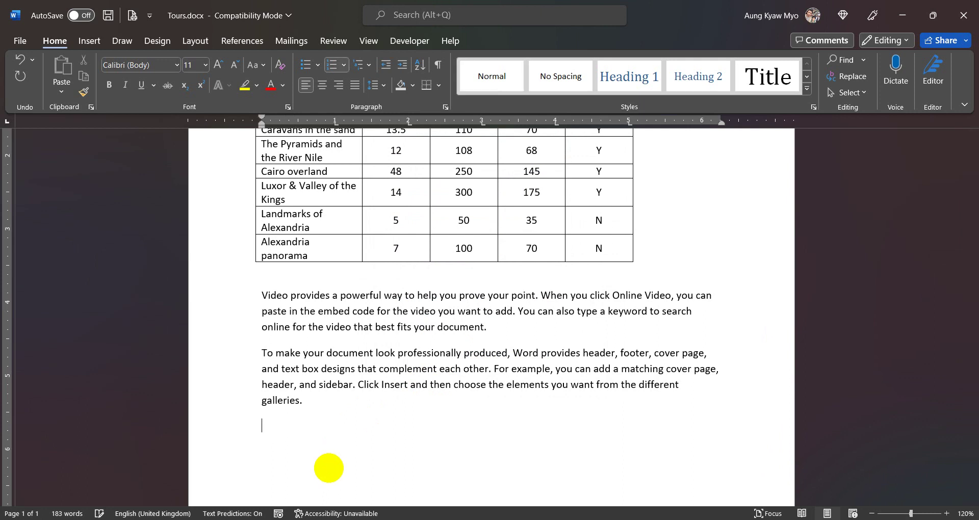
{"action": "type", "text": "A."}
{"action": "key", "text": "ctrl+z"}
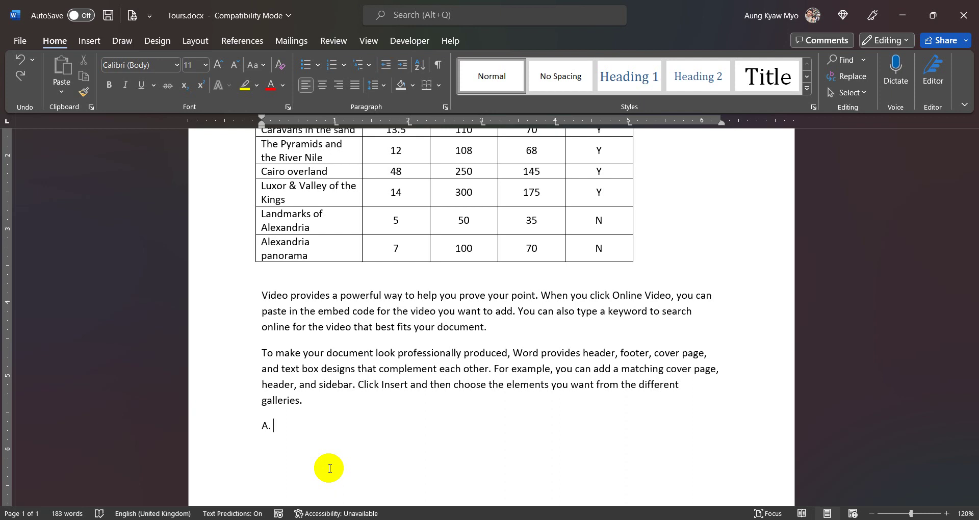
Complete the line with tab-separated entries "4", "B. 5", "C. 6", "D. 7" and "E. None of the these", and add an empty paragraph below.
{"action": "type", "text": "4"}
{"action": "key", "text": "Tab"}
{"action": "type", "text": "B. 5"}
{"action": "key", "text": "Tab"}
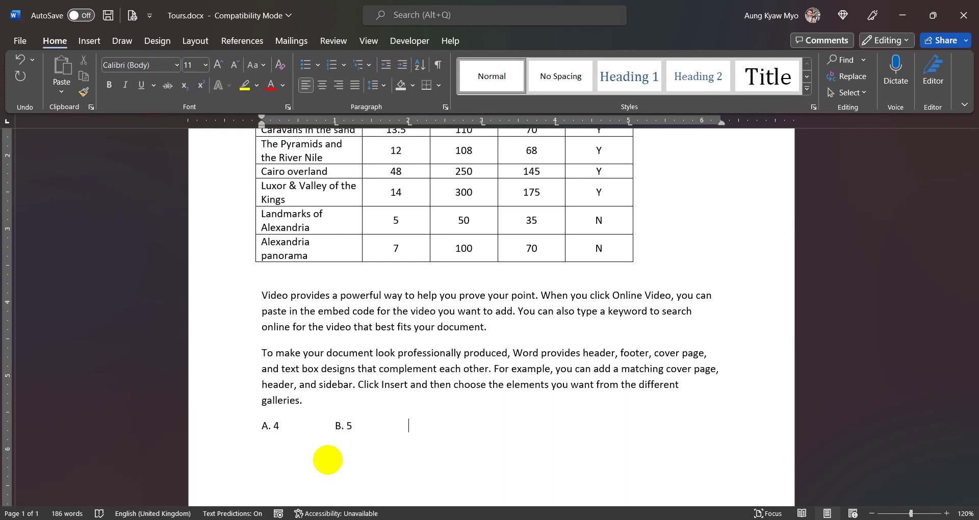
{"action": "type", "text": "C. 6\tD. 7"}
{"action": "key", "text": "Tab"}
{"action": "type", "text": "E"}
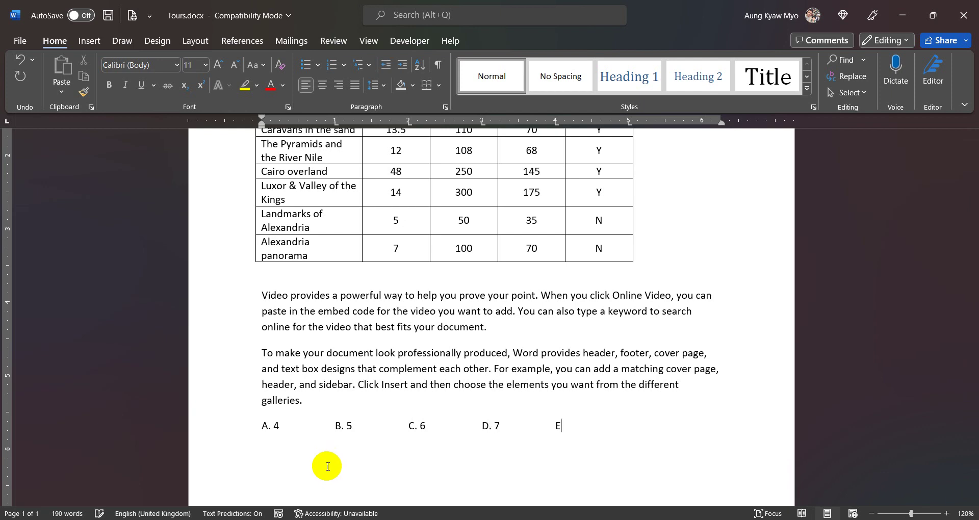
{"action": "type", "text": ". None of the these"}
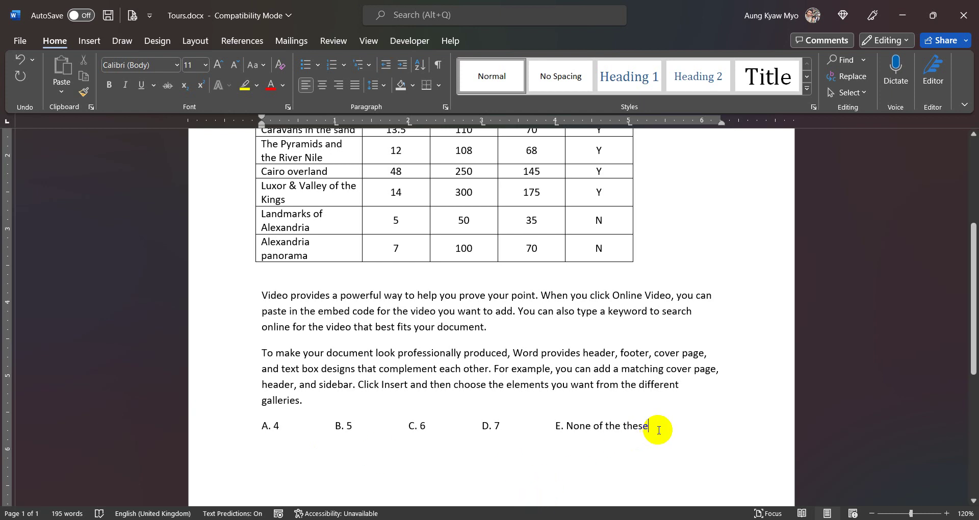
{"action": "key", "text": "Return"}
Try a one-level indent increase on the empty paragraph below the answer line and undo it.
{"action": "scroll", "coordinate": [657, 430], "scroll_direction": "down", "scroll_amount": 2}
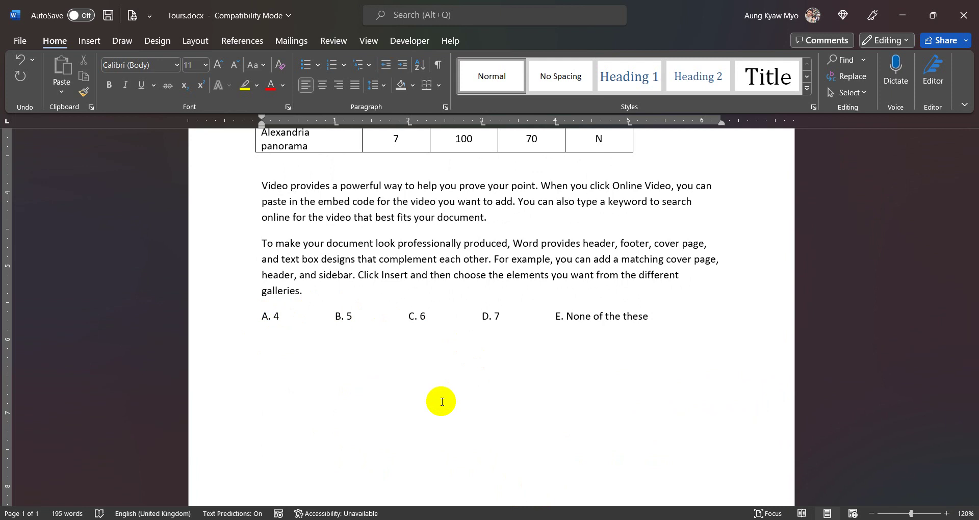
{"action": "scroll", "coordinate": [441, 402], "scroll_direction": "up", "scroll_amount": 1}
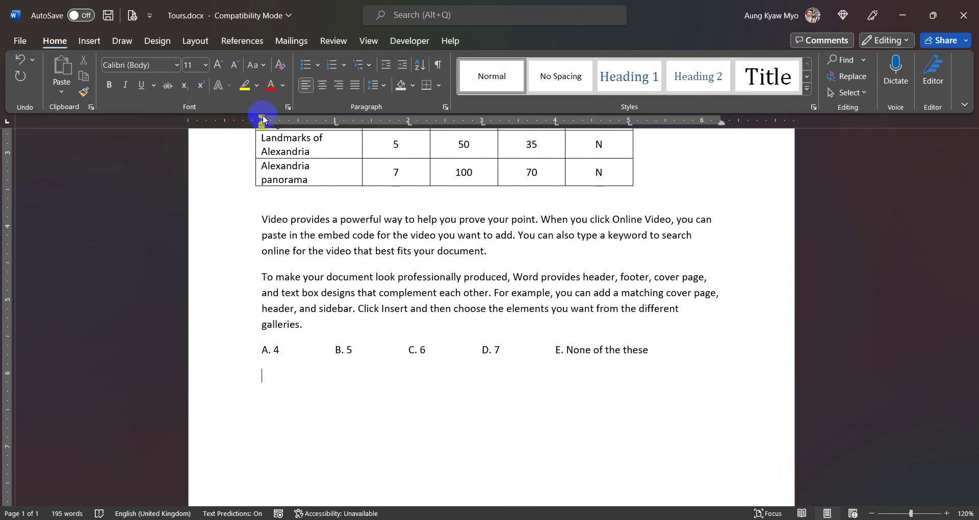
{"action": "left_click_drag", "start_coordinate": [262, 124], "coordinate": [260, 125]}
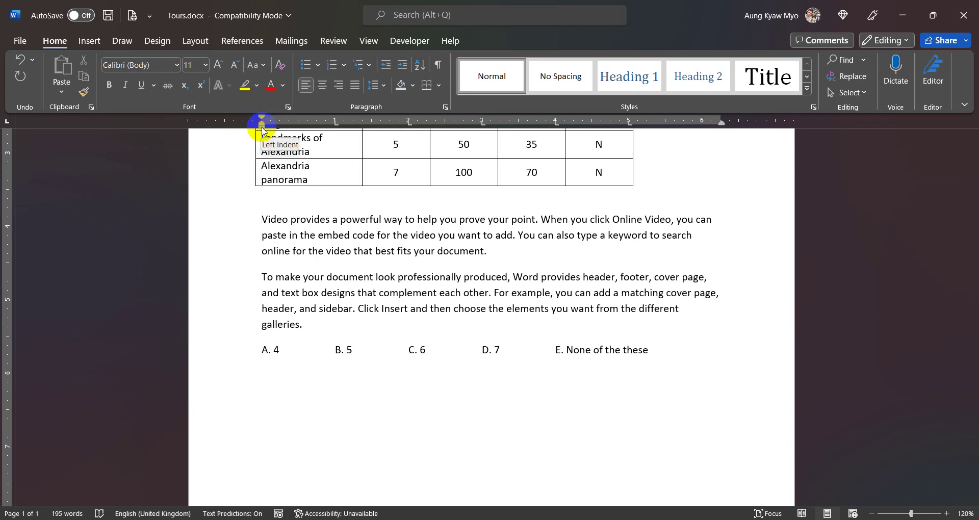
{"action": "left_click", "coordinate": [407, 66]}
{"action": "key", "text": "ctrl+z"}
Try increasing the second sample paragraph's indent by two levels to 1 inch, and decrease it back to the margin.
{"action": "left_click", "coordinate": [262, 277]}
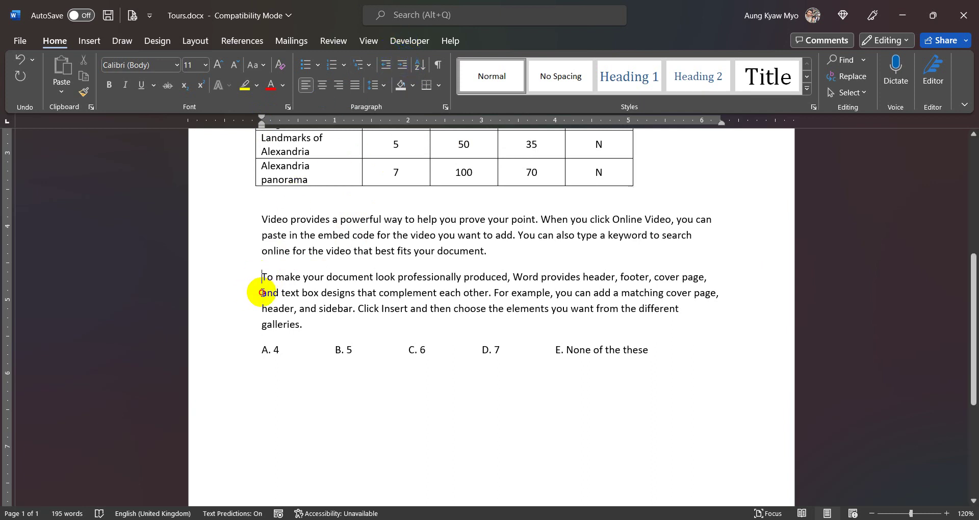
{"action": "left_click", "coordinate": [403, 66]}
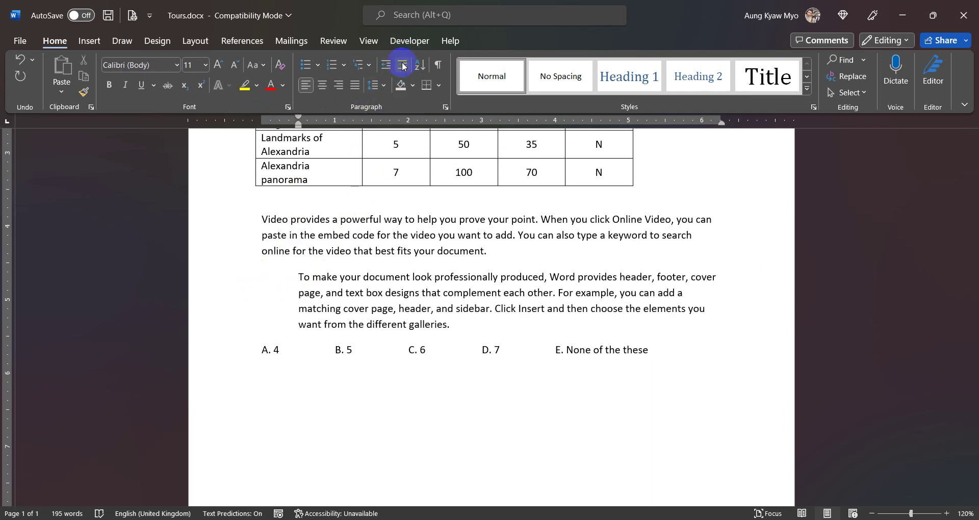
{"action": "left_click", "coordinate": [403, 66]}
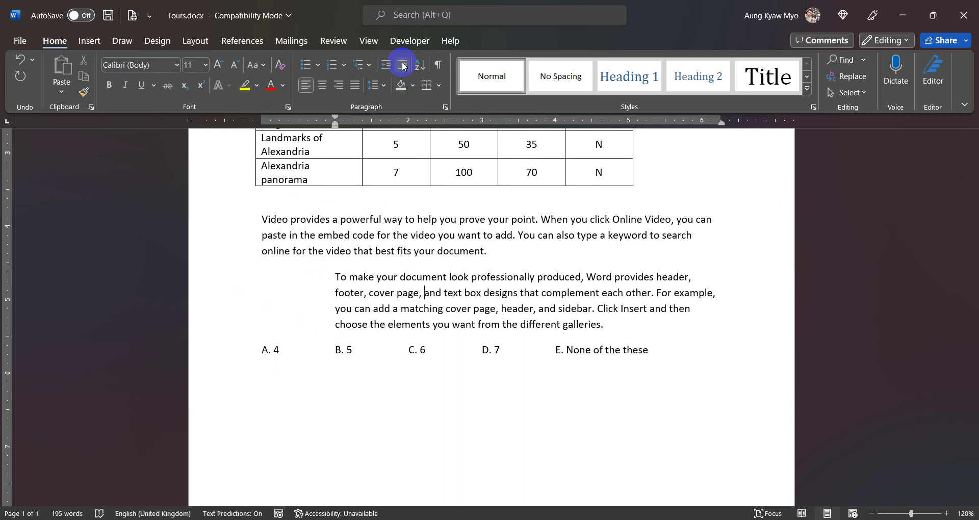
{"action": "left_click", "coordinate": [386, 66]}
{"action": "left_click", "coordinate": [386, 66]}
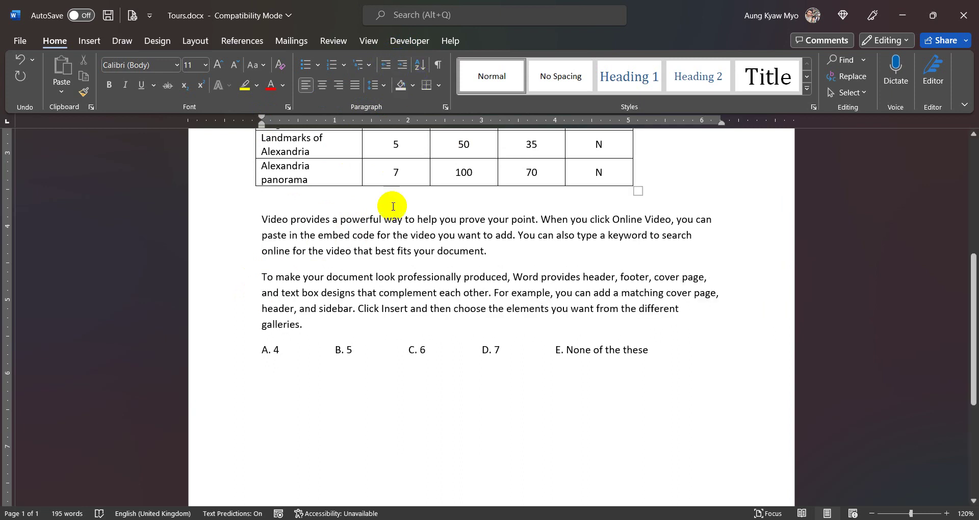
{"action": "scroll", "coordinate": [377, 286], "scroll_direction": "up", "scroll_amount": 4}
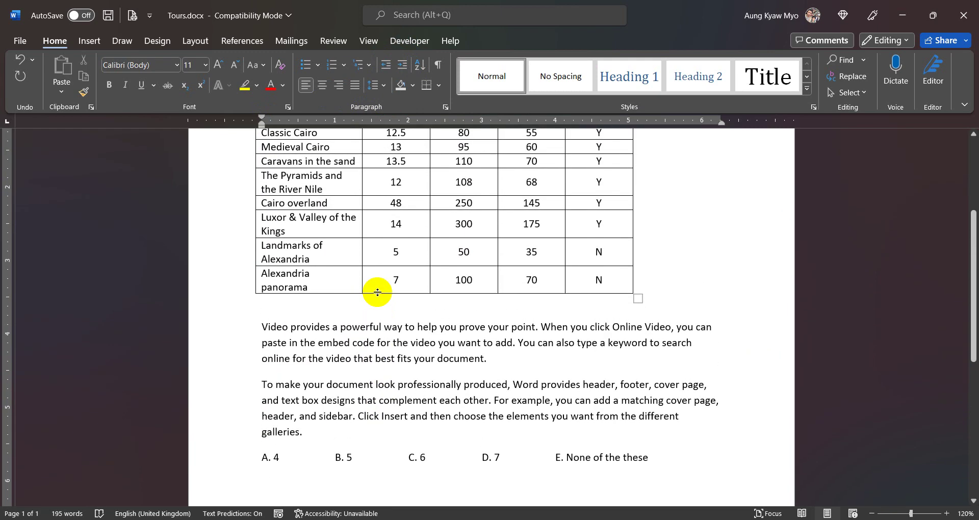
{"action": "scroll", "coordinate": [377, 292], "scroll_direction": "up", "scroll_amount": 6}
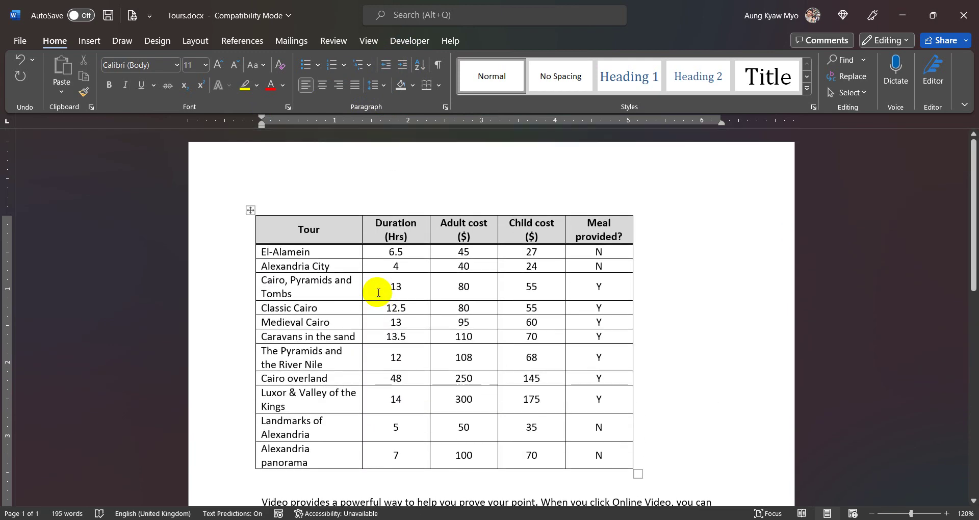
{"action": "scroll", "coordinate": [377, 292], "scroll_direction": "down", "scroll_amount": 1}
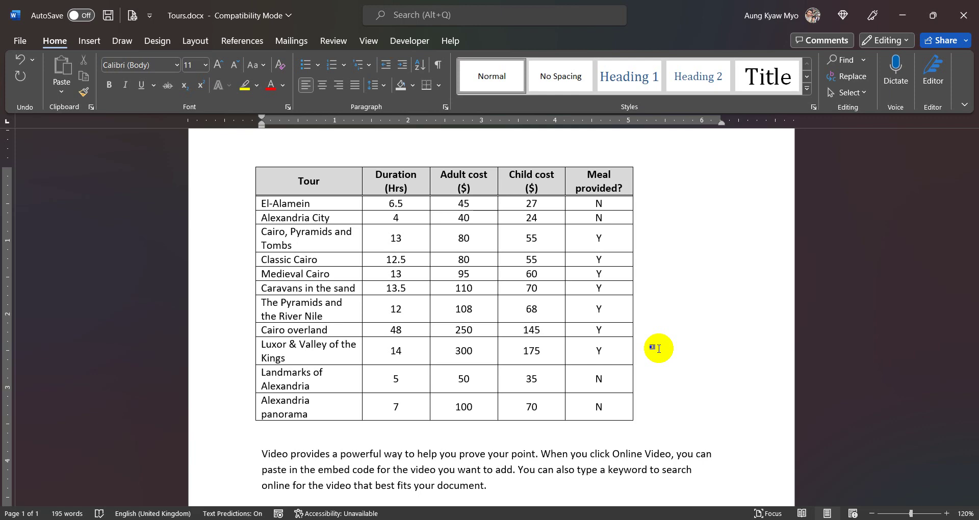
Try a one-level left indent of 0.5 inch on the first sample paragraph and undo it.
{"action": "scroll", "coordinate": [658, 348], "scroll_direction": "down", "scroll_amount": 3}
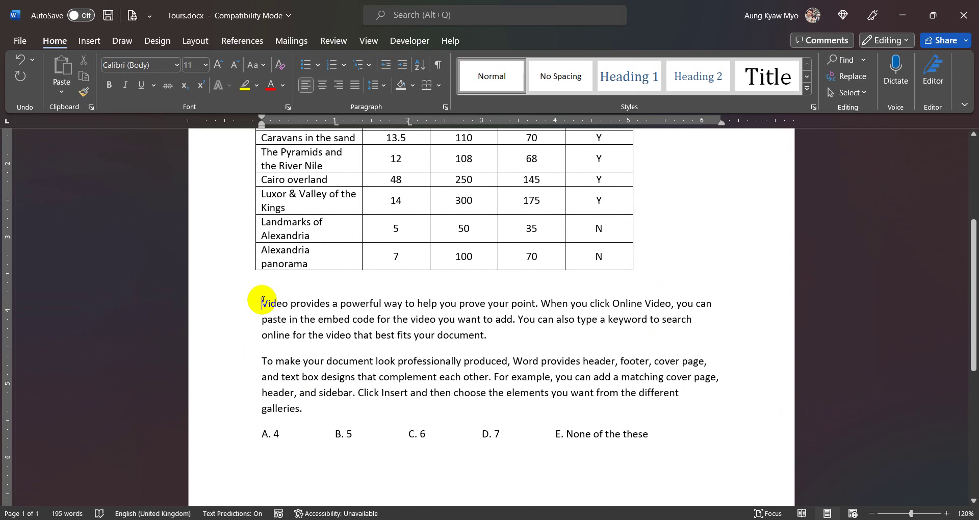
{"action": "left_click", "coordinate": [405, 69]}
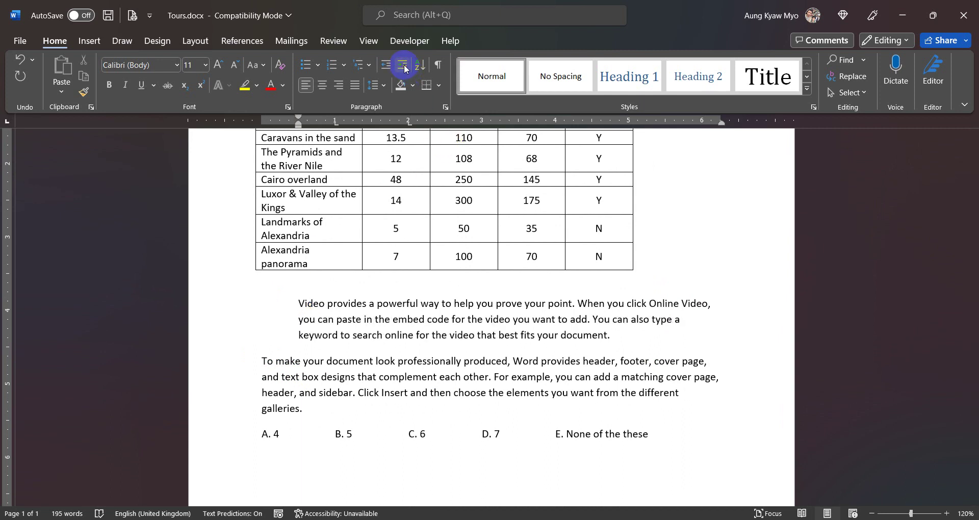
{"action": "key", "text": "ctrl+z"}
Try a 0.5-inch first-line indent on both sample paragraphs, and undo it on the second one.
{"action": "left_click_drag", "start_coordinate": [261, 118], "coordinate": [298, 119]}
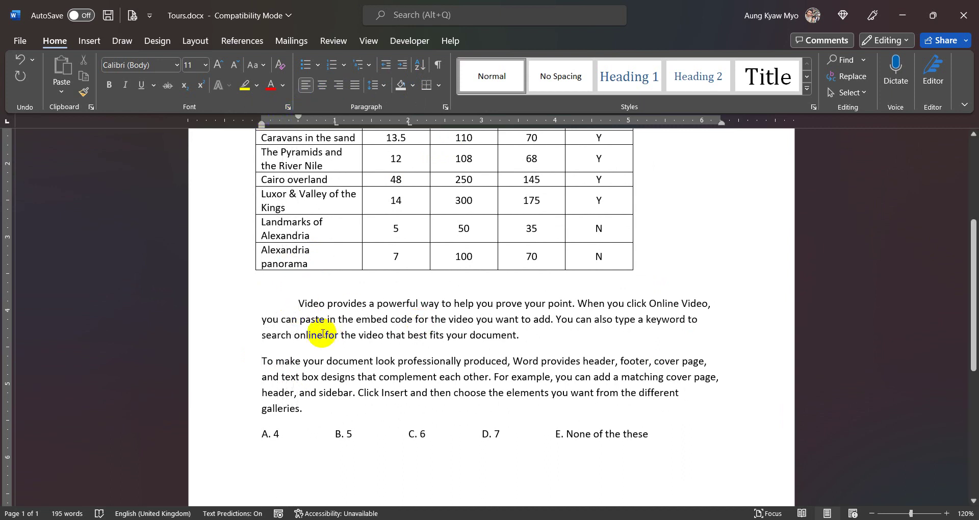
{"action": "left_click", "coordinate": [262, 362]}
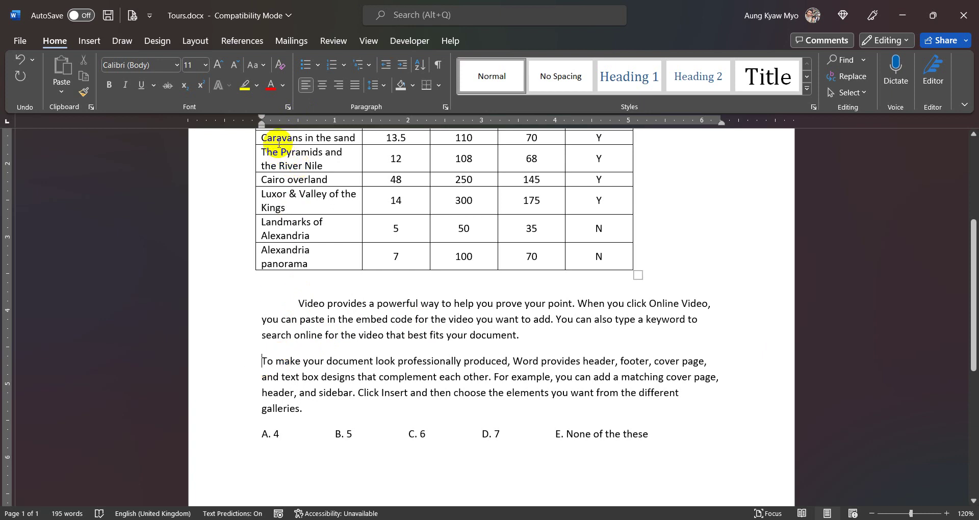
{"action": "left_click_drag", "start_coordinate": [261, 118], "coordinate": [299, 121]}
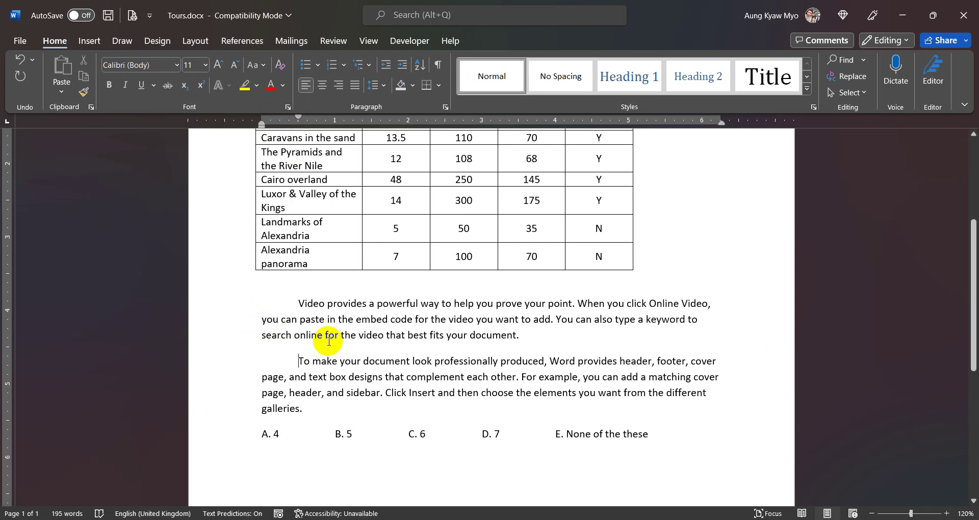
{"action": "key", "text": "ctrl+z"}
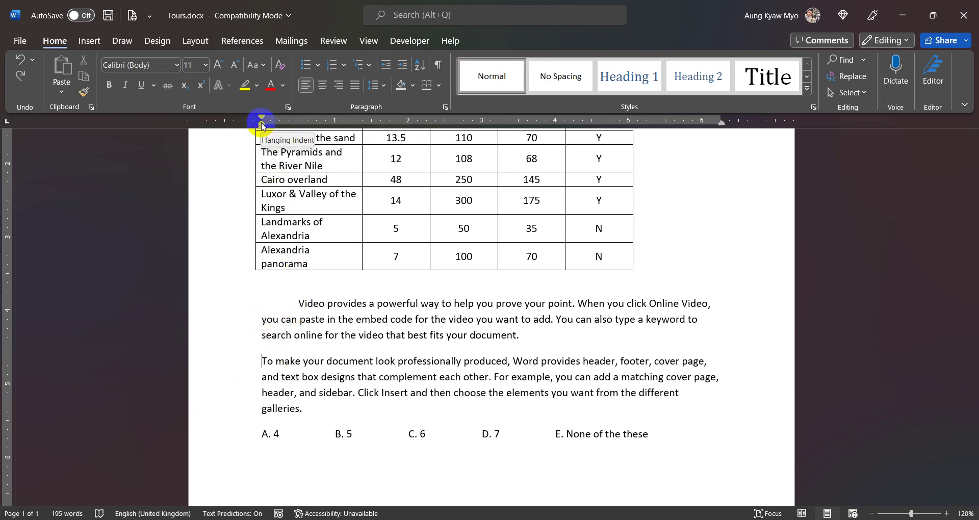
Try a 0.5-inch hanging indent on the second sample paragraph, and undo it together with the first paragraph's first-line indent.
{"action": "left_click_drag", "start_coordinate": [262, 126], "coordinate": [299, 130]}
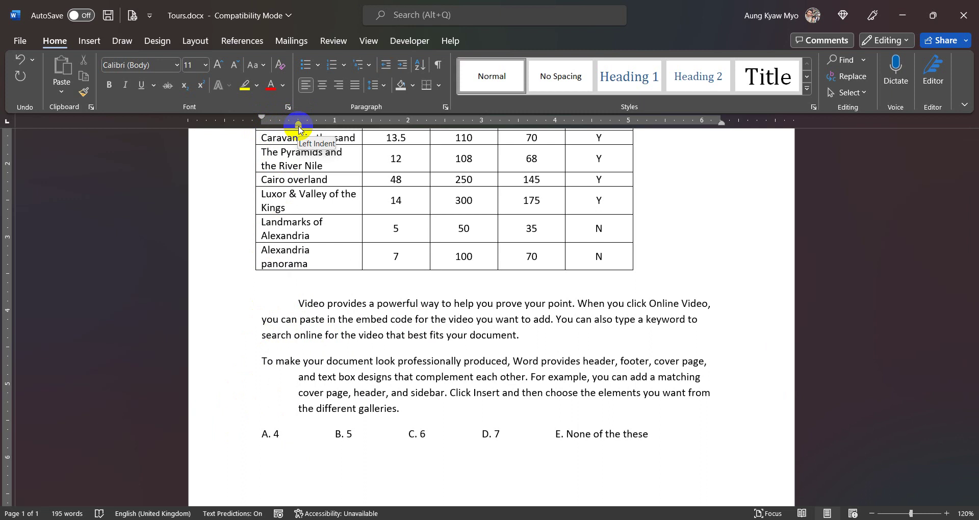
{"action": "key", "text": "ctrl+z"}
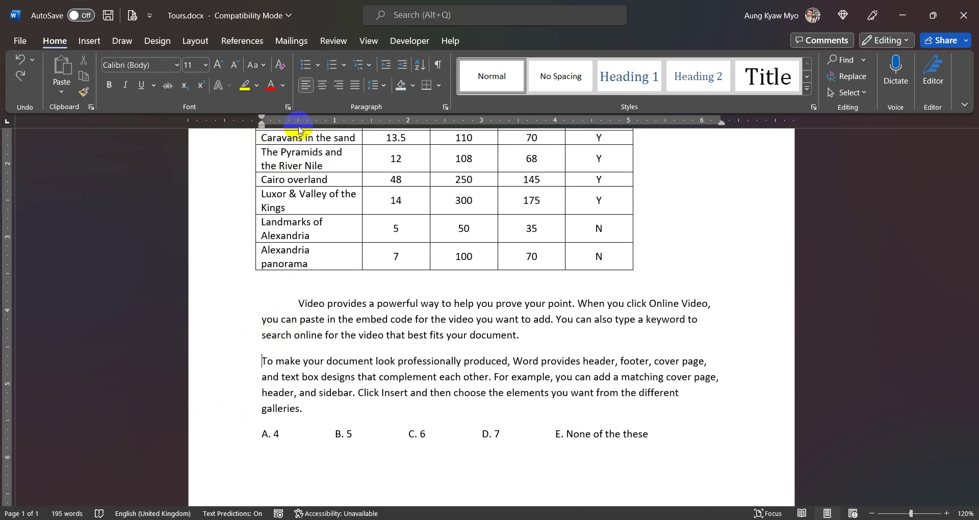
{"action": "key", "text": "ctrl+z"}
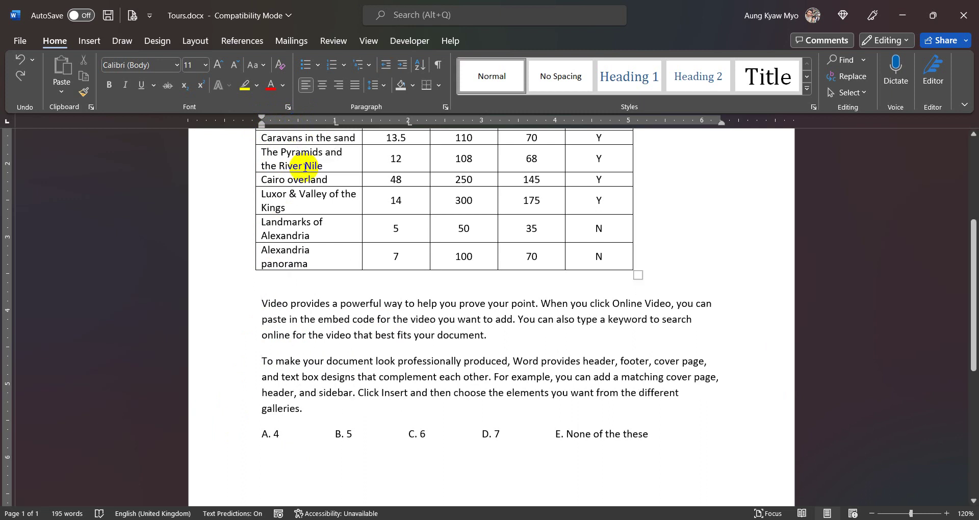